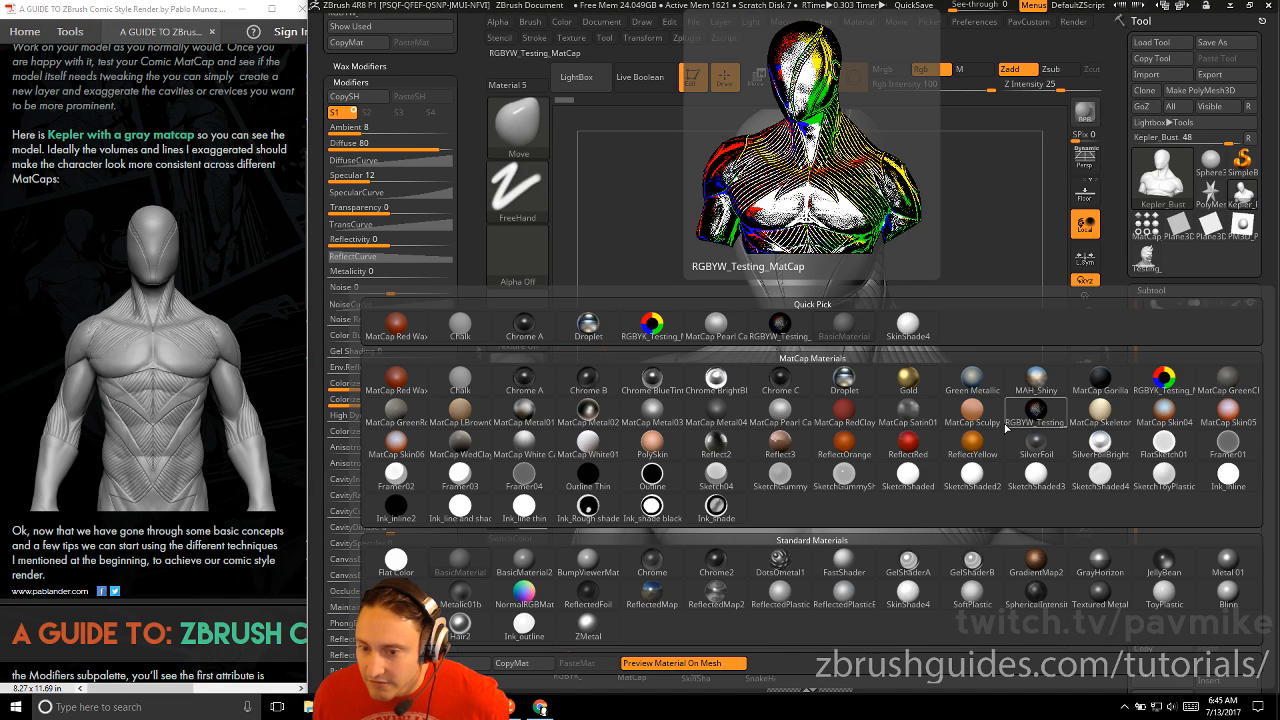
Inspect the Kepler bust in the gray BasicMaterial and go to the guide's section on LightCap for comic style render
key("s")
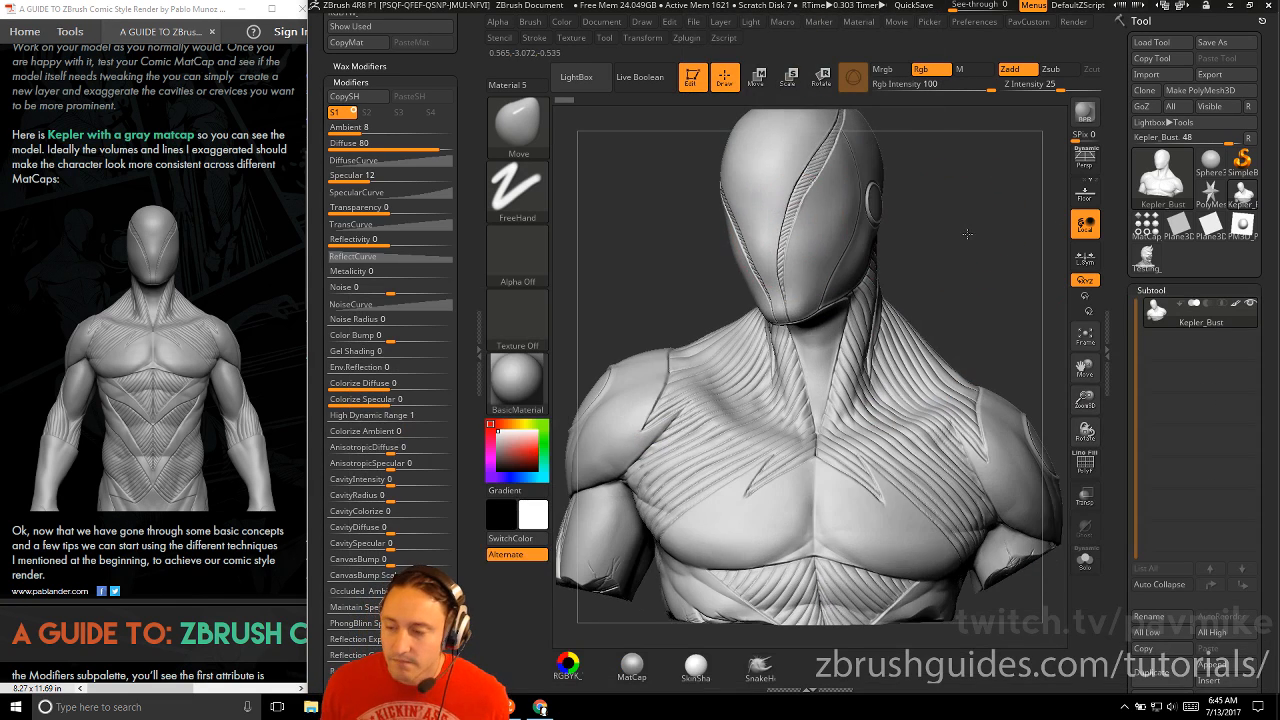
left_click_drag(962, 244, 971, 257)
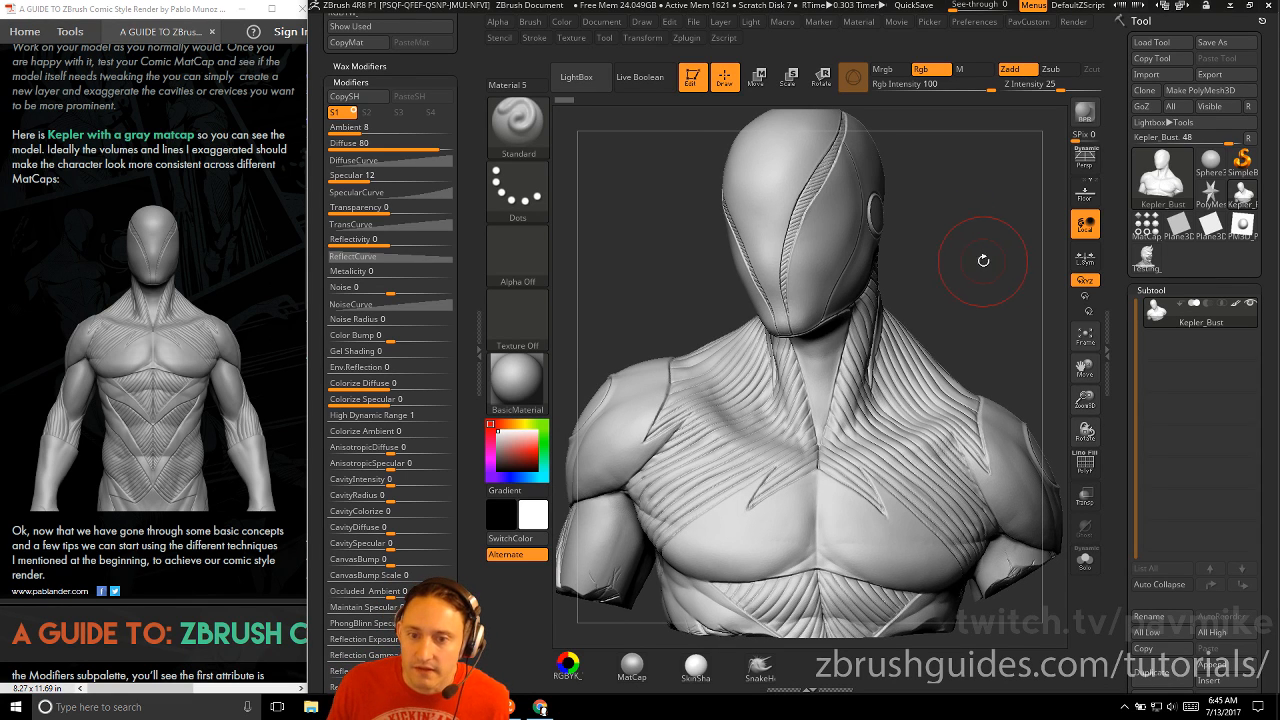
mouse_move(983, 260)
left_mouse_down()
mouse_move(1004, 261)
mouse_move(969, 264)
left_mouse_up()
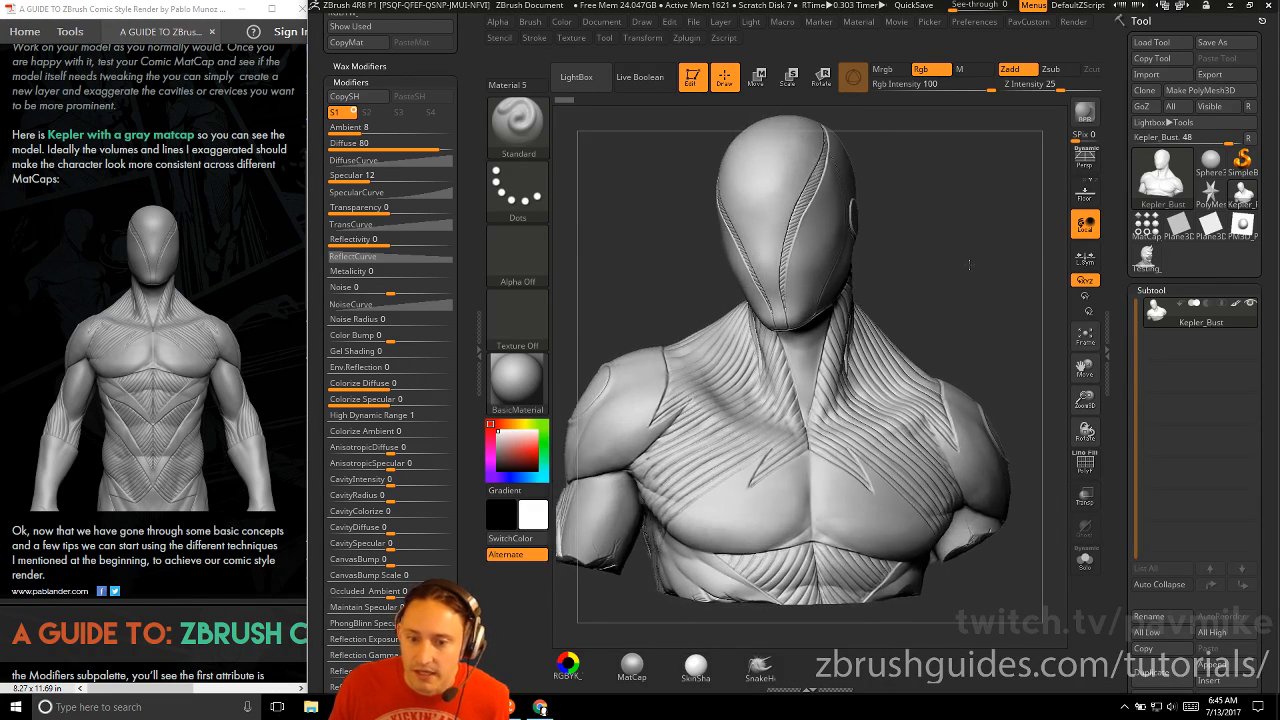
scroll(132, 323, "down", 15)
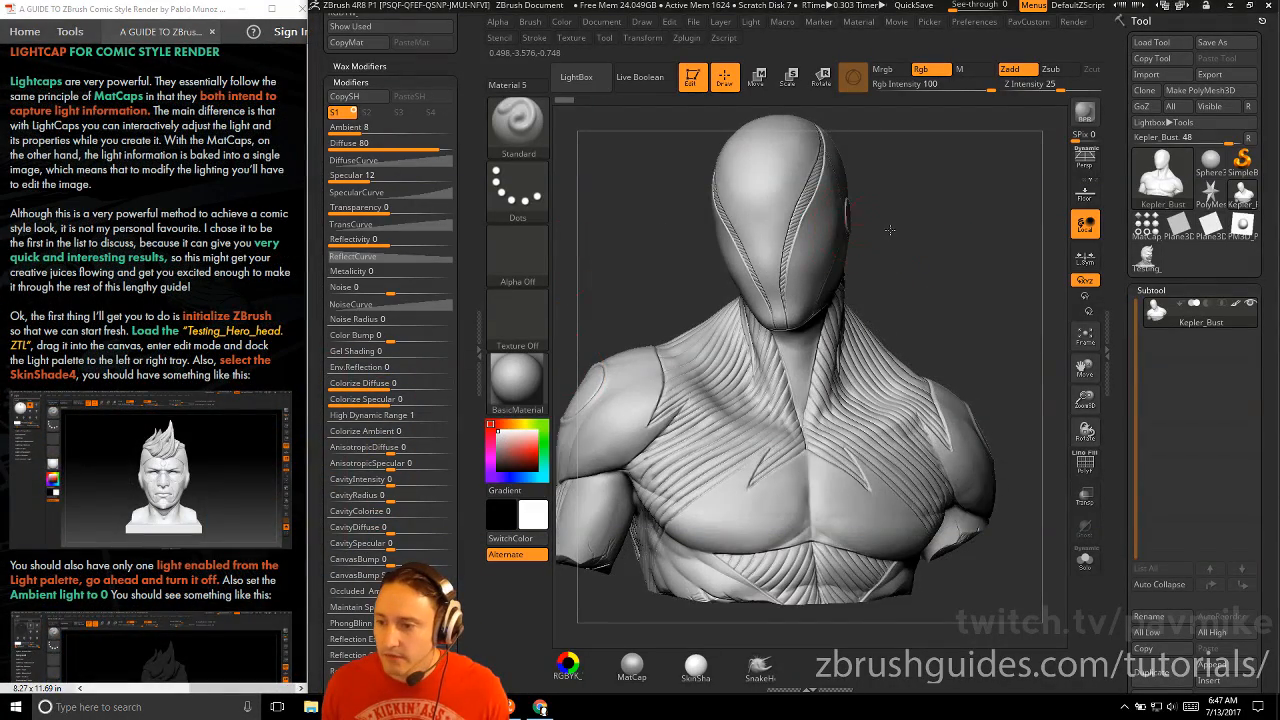
left_click_drag(889, 230, 904, 234)
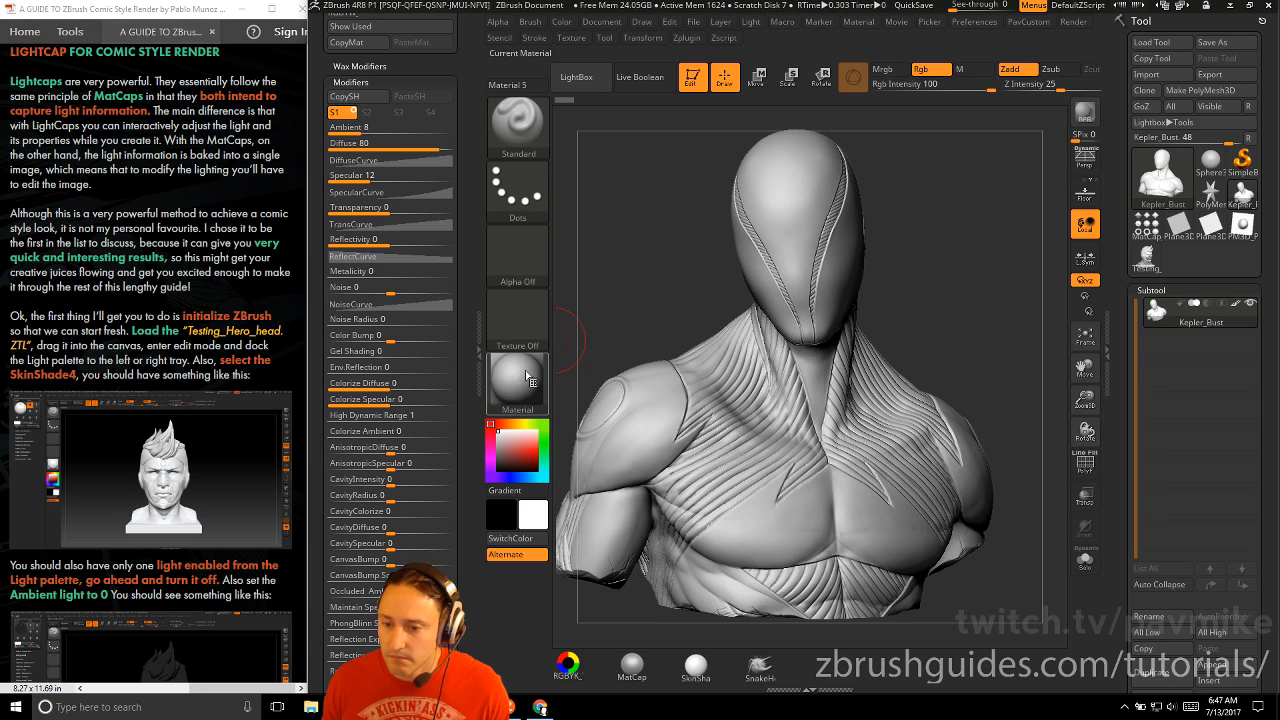
Apply the RGBYK_Testing_MatCap material to the Kepler bust
scroll(400, 287, "down", 5)
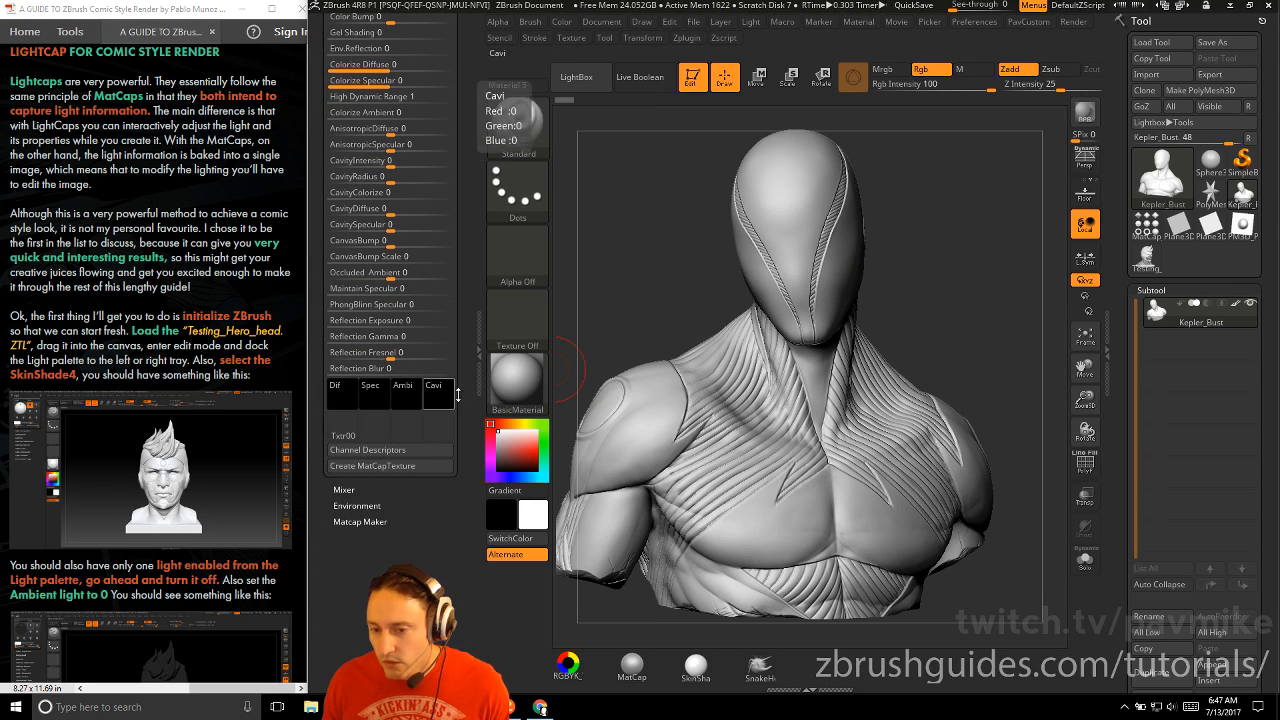
left_click(517, 120)
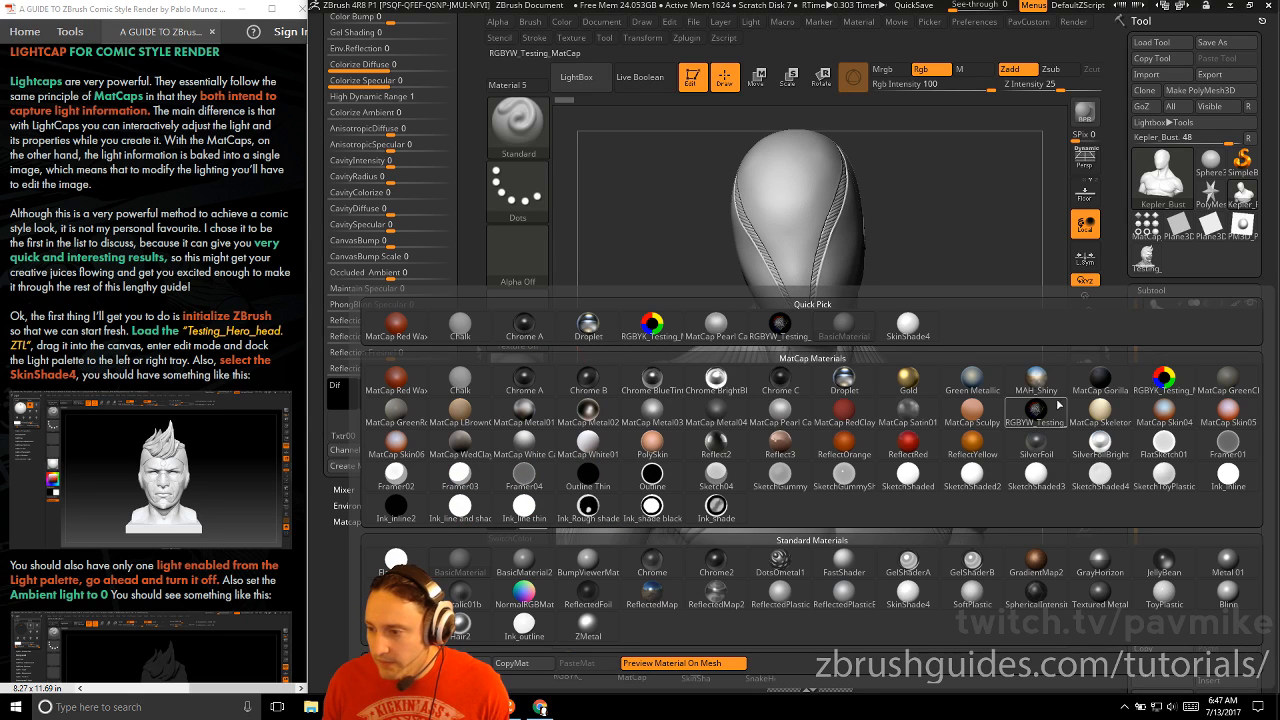
mouse_move(1160, 385)
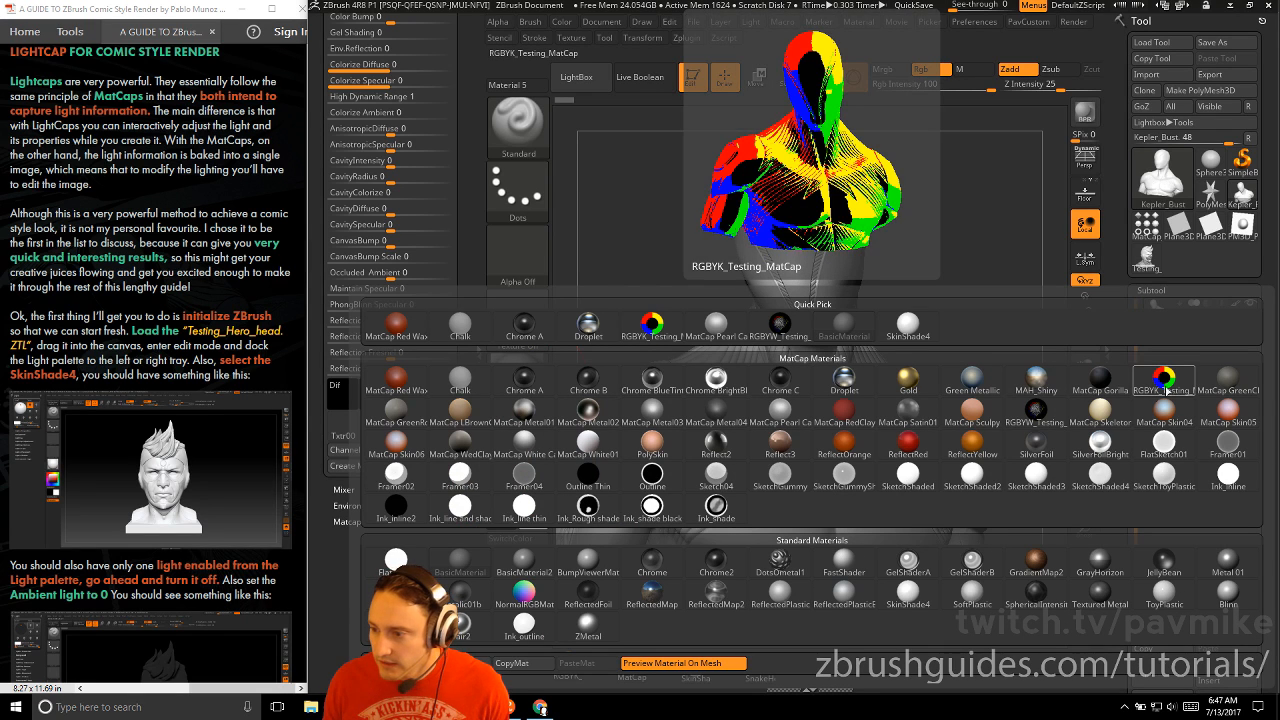
left_click(1165, 385)
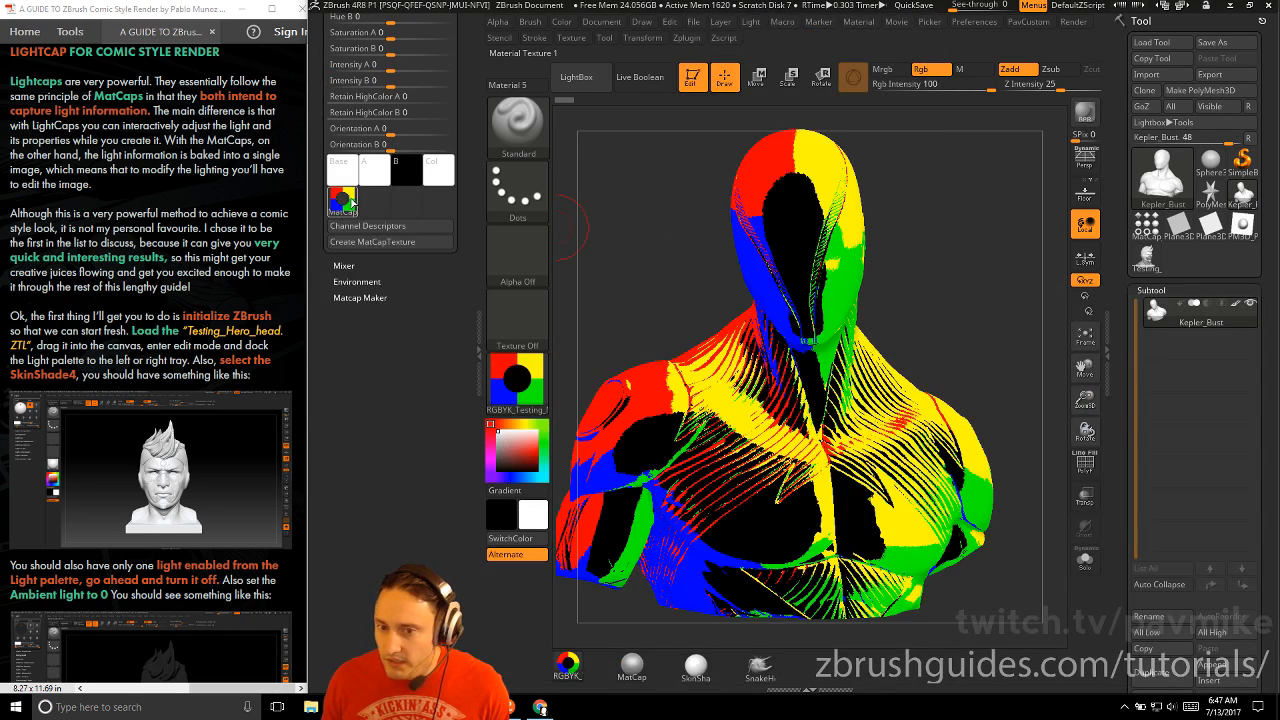
Try the orange star texture in the RGBYK matcap, then reload RGBYK_Testing_MatCap from the material library
left_click(349, 204)
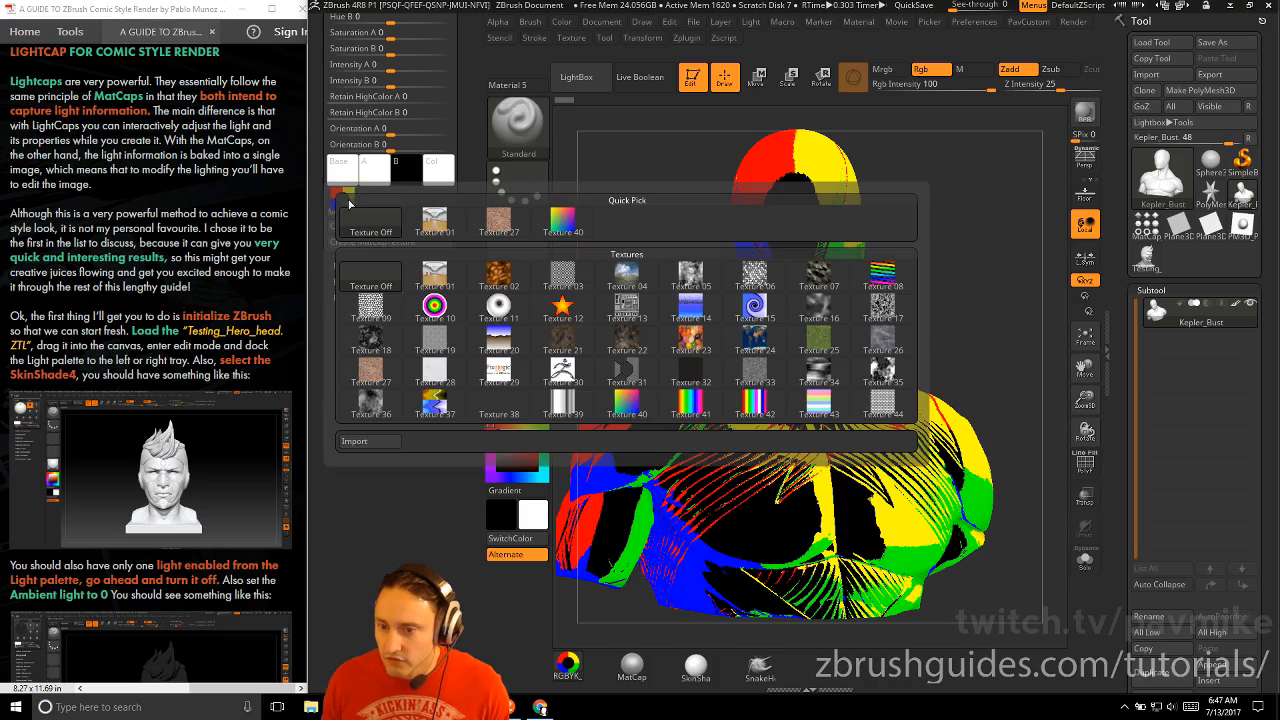
left_click(562, 288)
left_click_drag(904, 325, 940, 330)
left_click_drag(840, 330, 702, 274)
left_click_drag(700, 330, 900, 320)
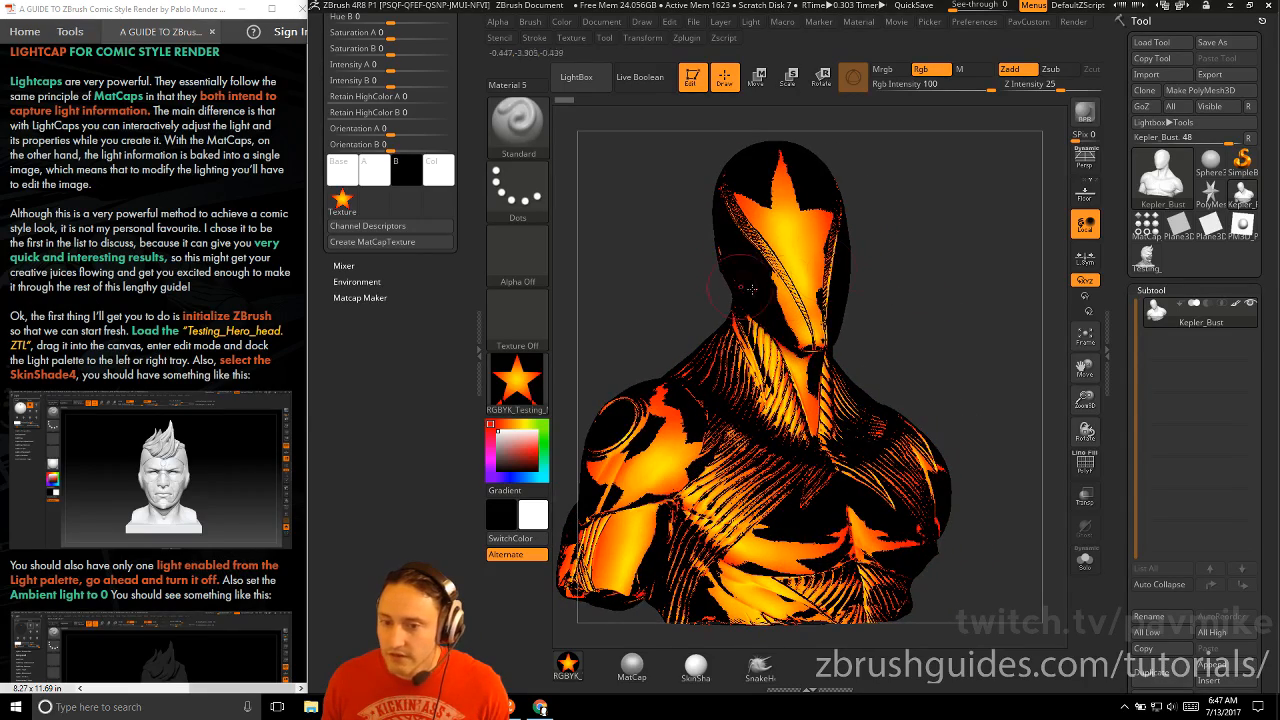
left_click(342, 198)
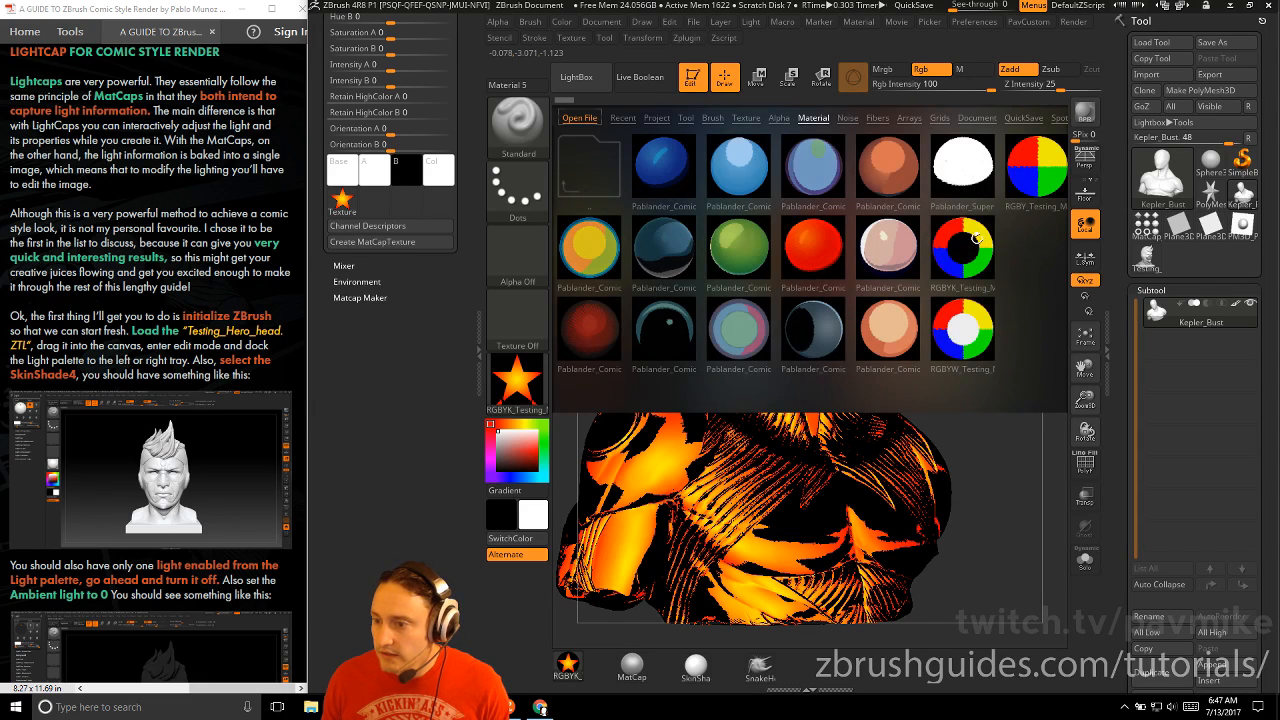
double_click(975, 237)
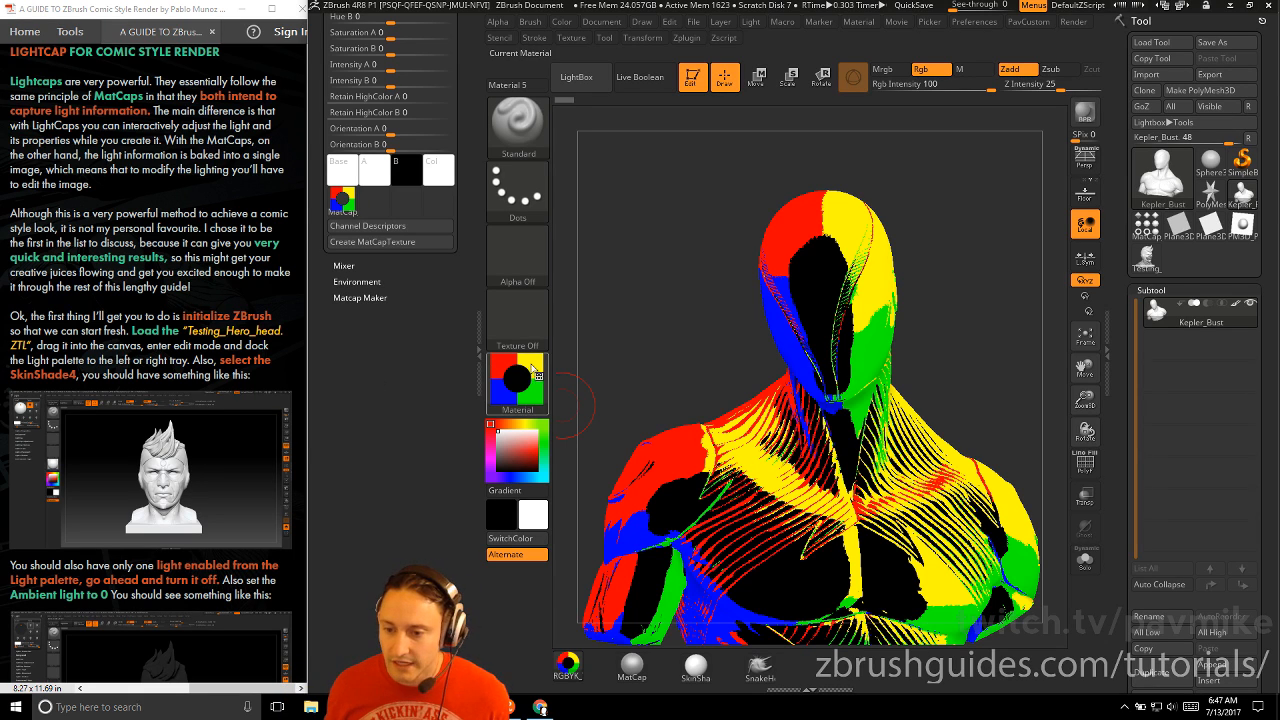
Switch the Kepler bust's material to Green Metallic
scroll(118, 270, "down", 1)
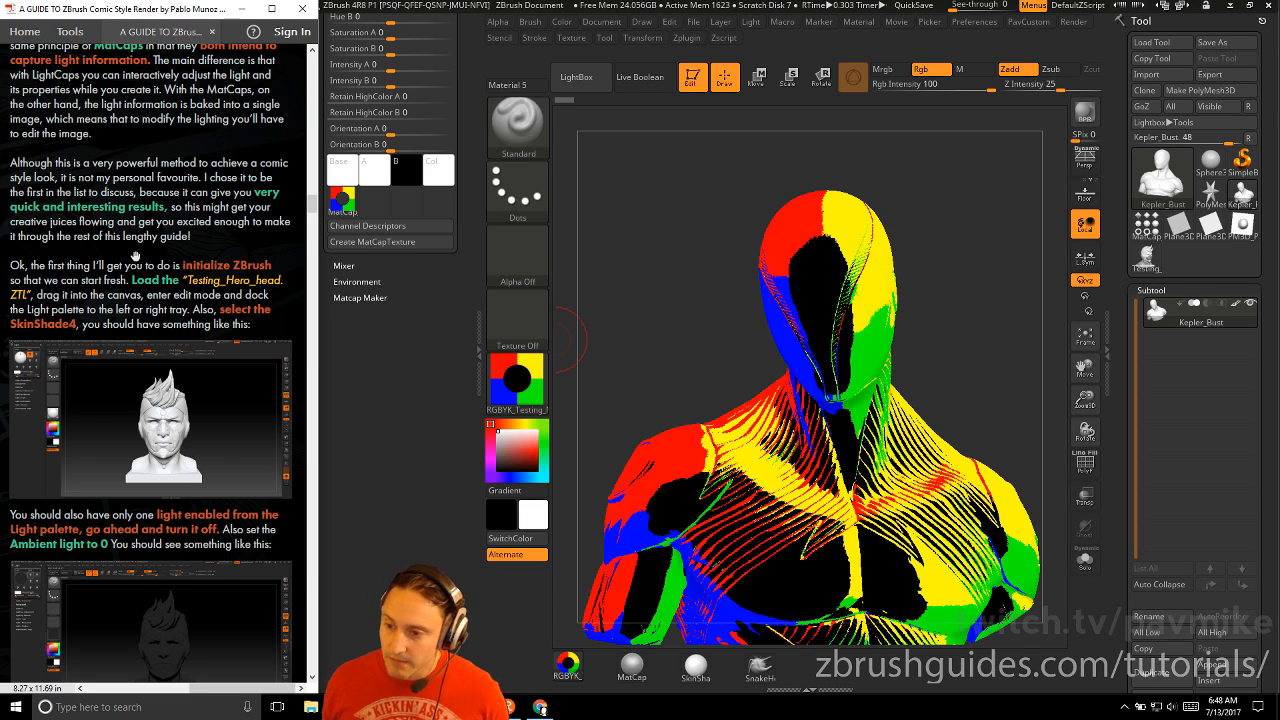
left_click(514, 383)
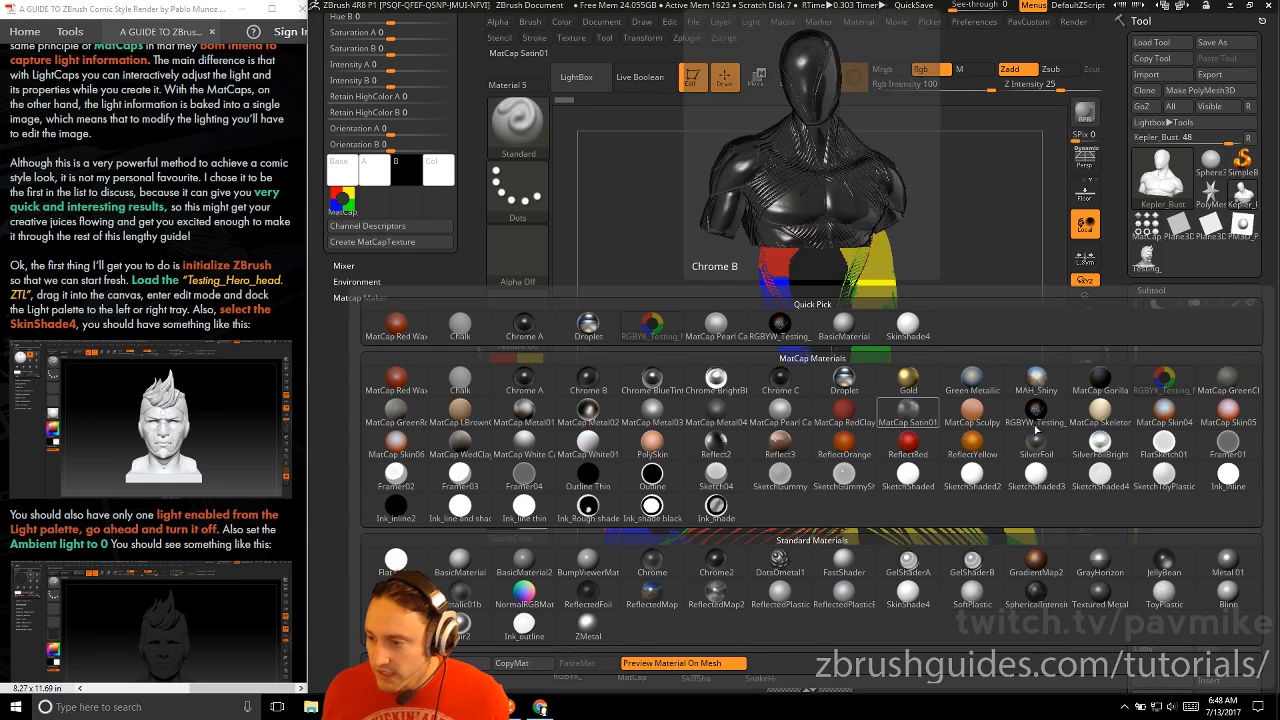
left_click(975, 381)
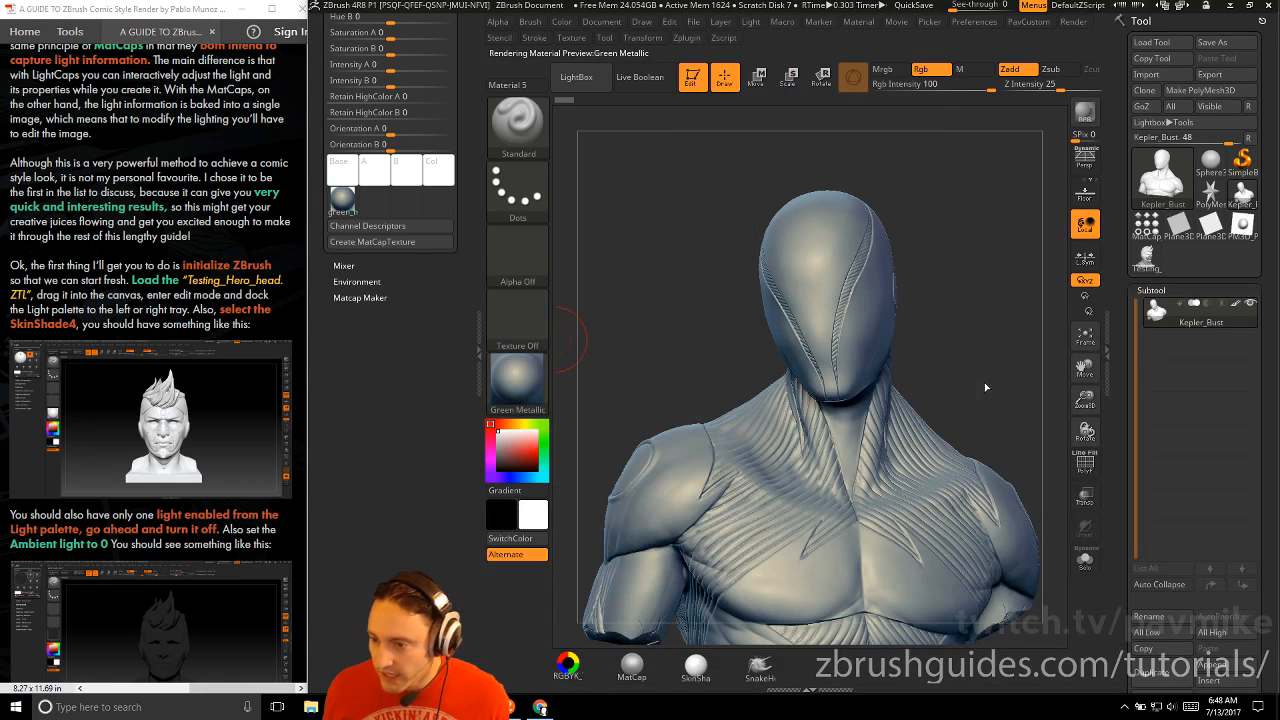
Dock the Light palette above the Material palette and try repositioning the light on its preview sphere
left_click(751, 22)
scroll(384, 78, "up", 5)
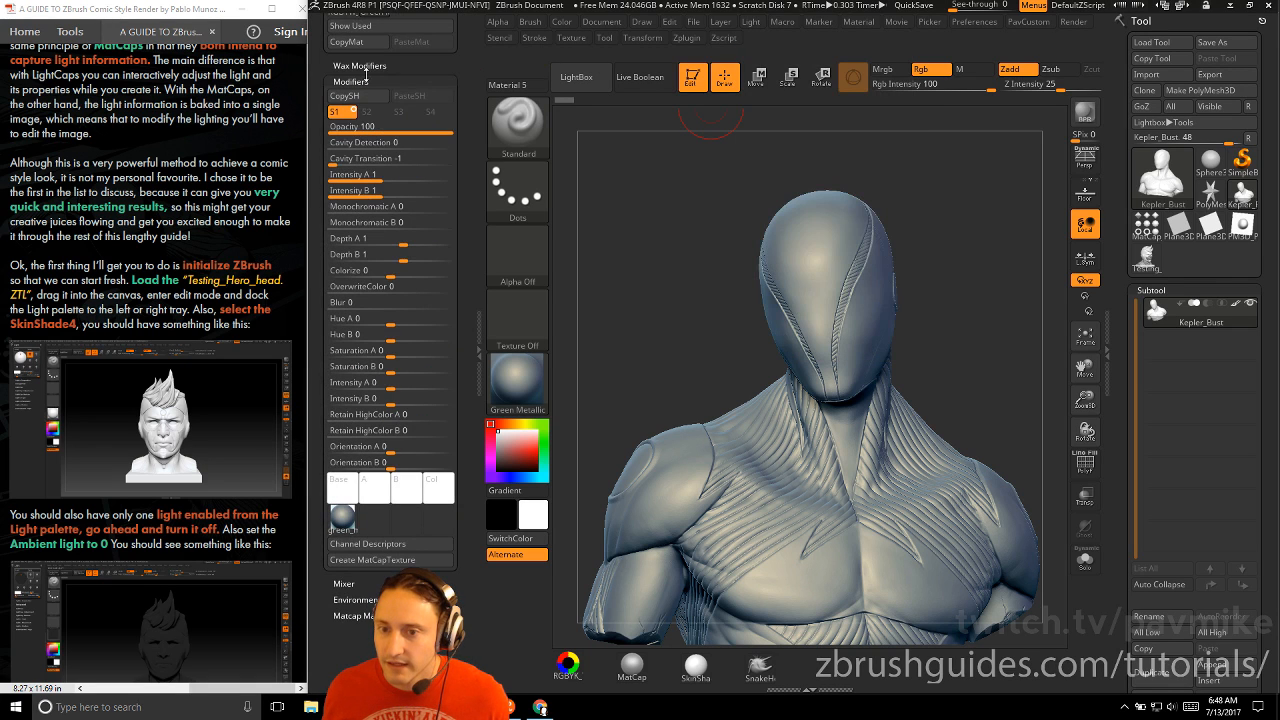
scroll(461, 82, "up", 8)
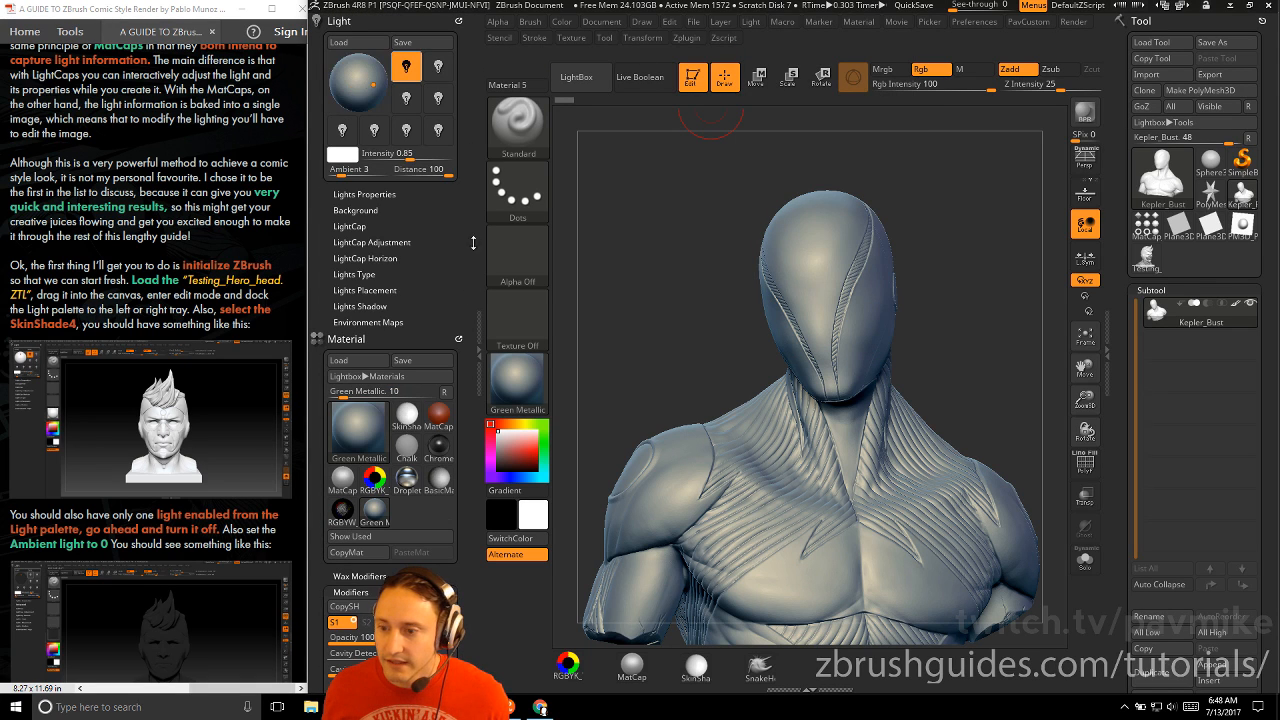
left_click(350, 74)
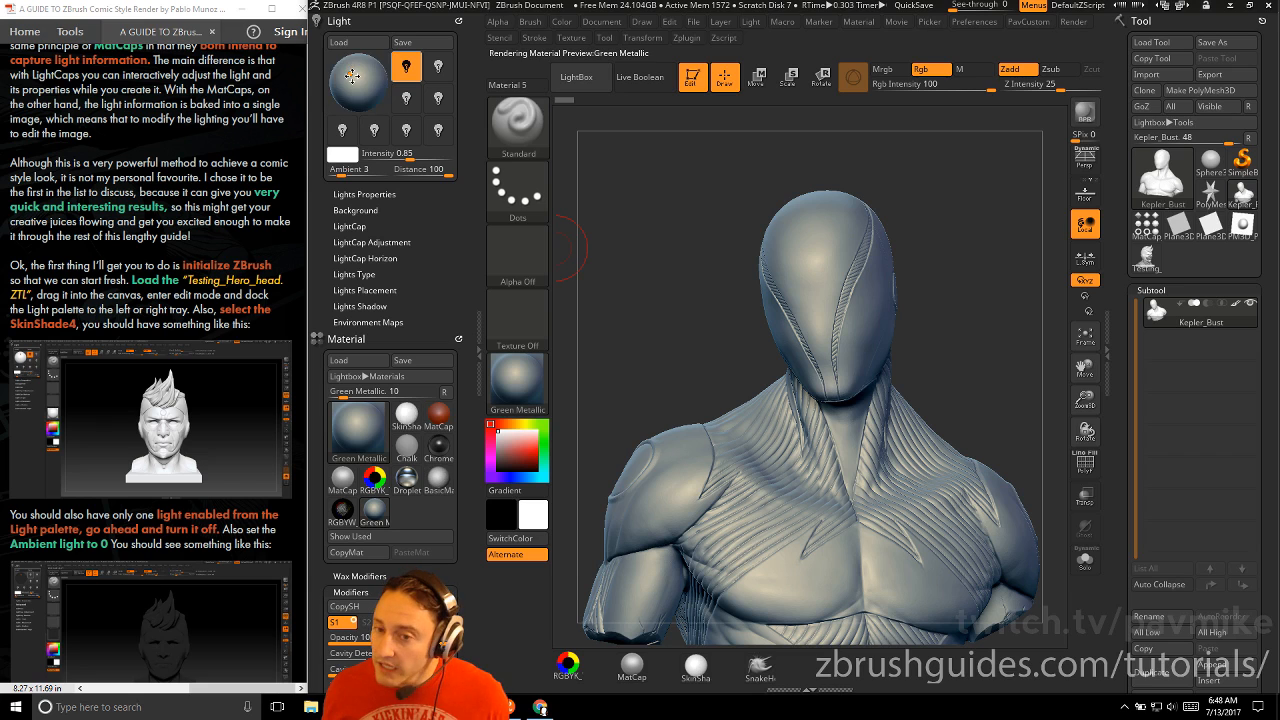
scroll(400, 260, "down", 2)
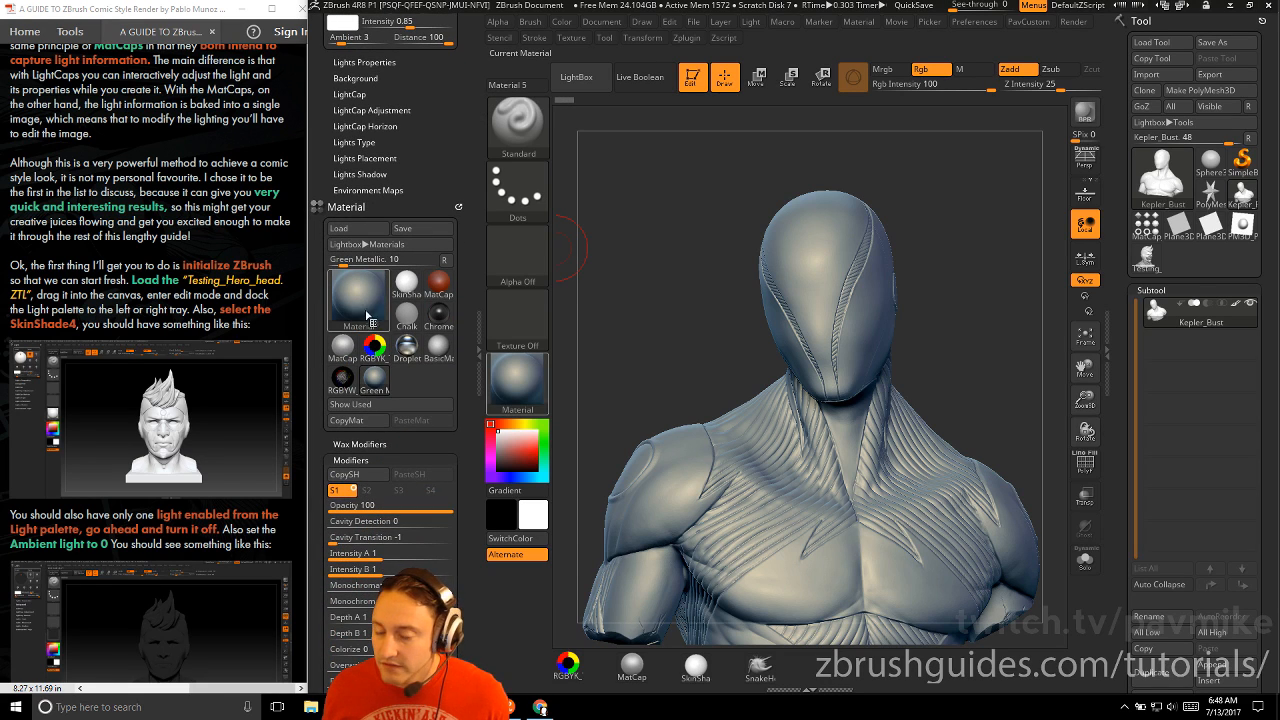
mouse_move(358, 303)
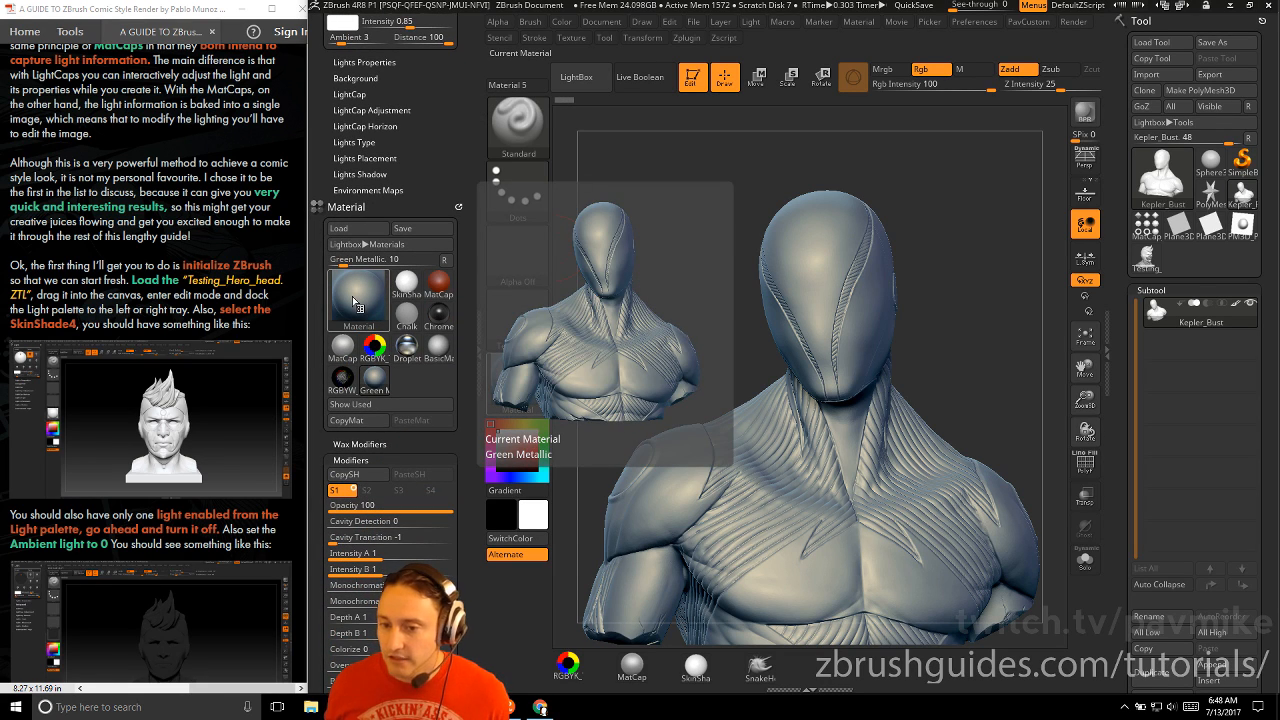
scroll(400, 250, "up", 2)
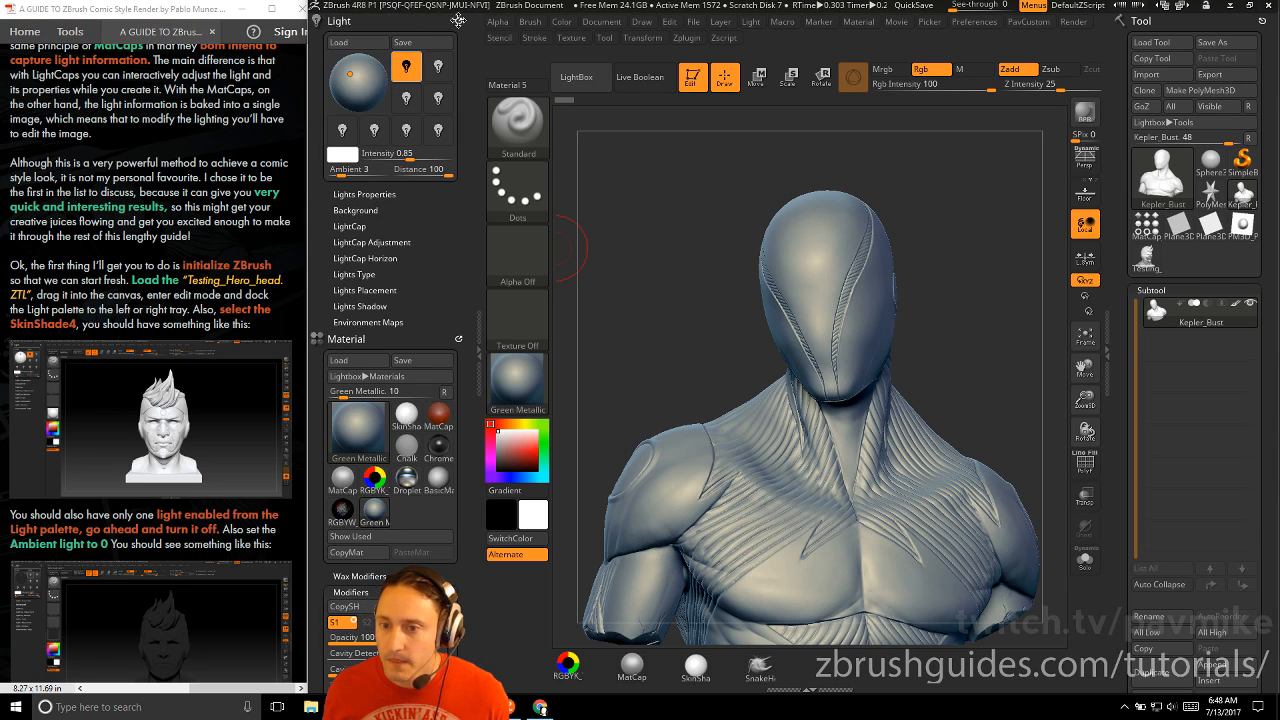
scroll(455, 160, "down", 5)
scroll(469, 162, "down", 1)
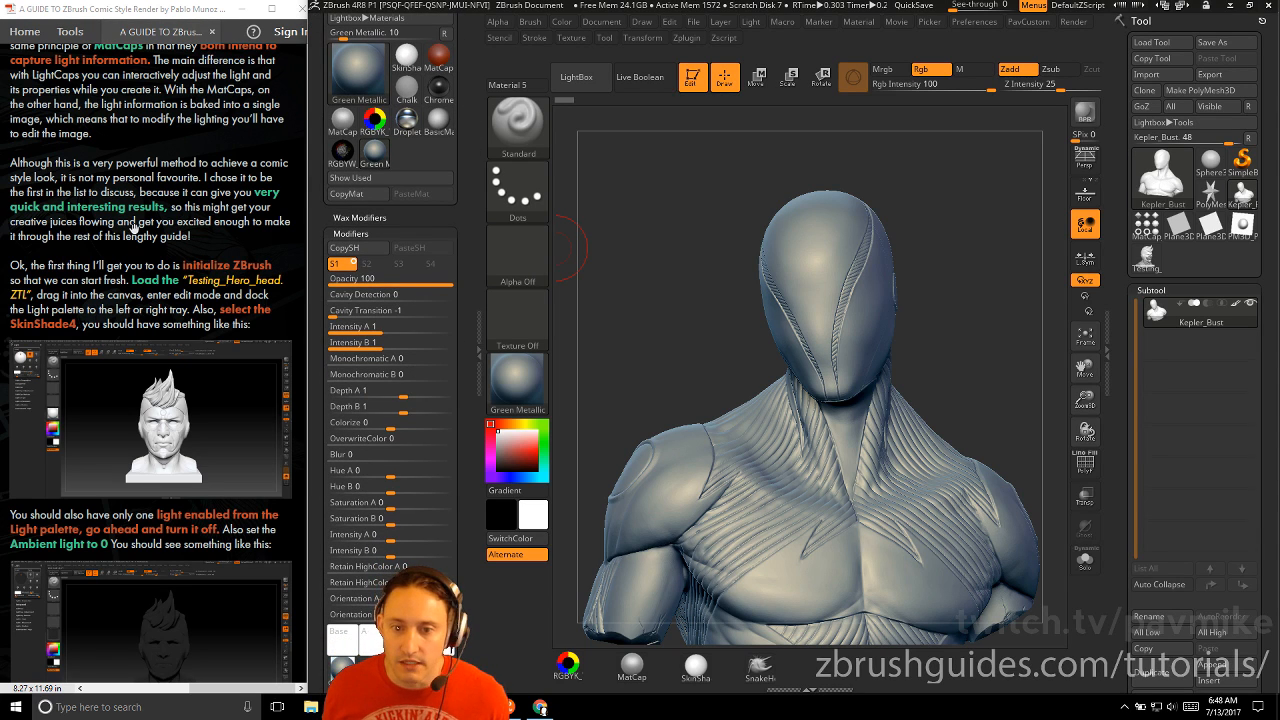
Follow the guide to its scene preparation and return the bust's material to RGBYK_Testing_MatCap
scroll(161, 260, "down", 1)
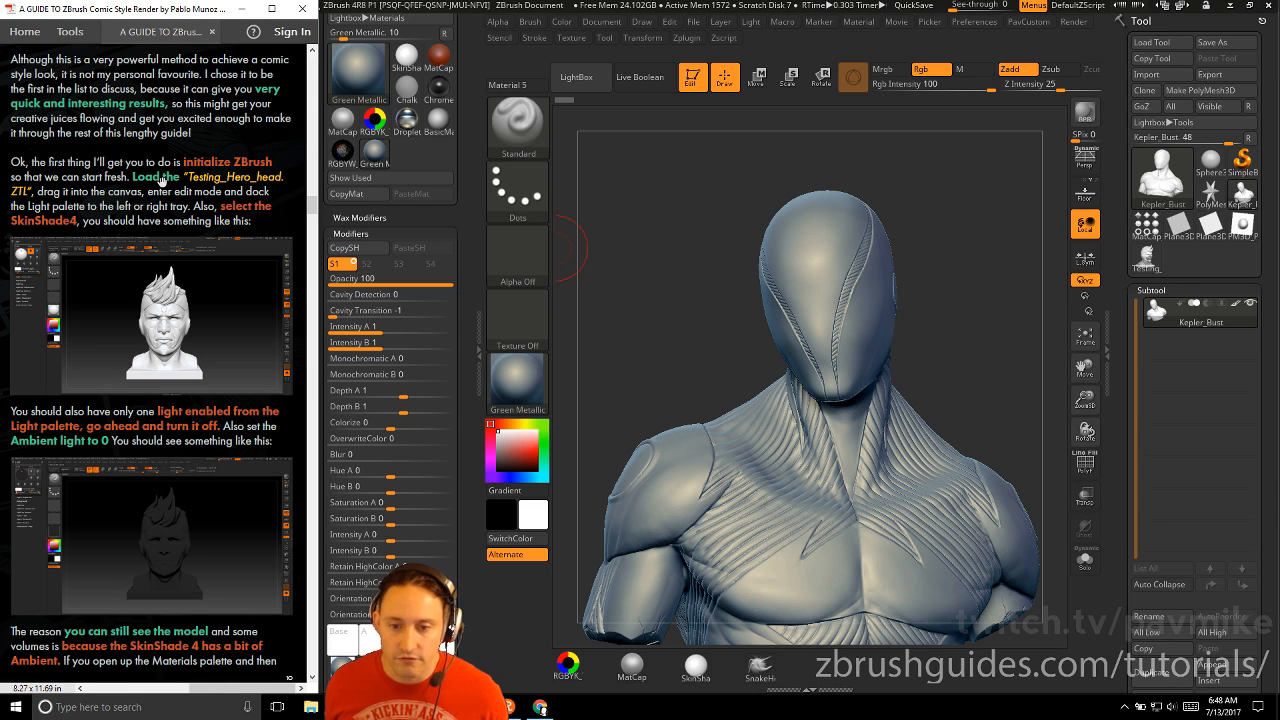
left_click_drag(657, 247, 664, 254)
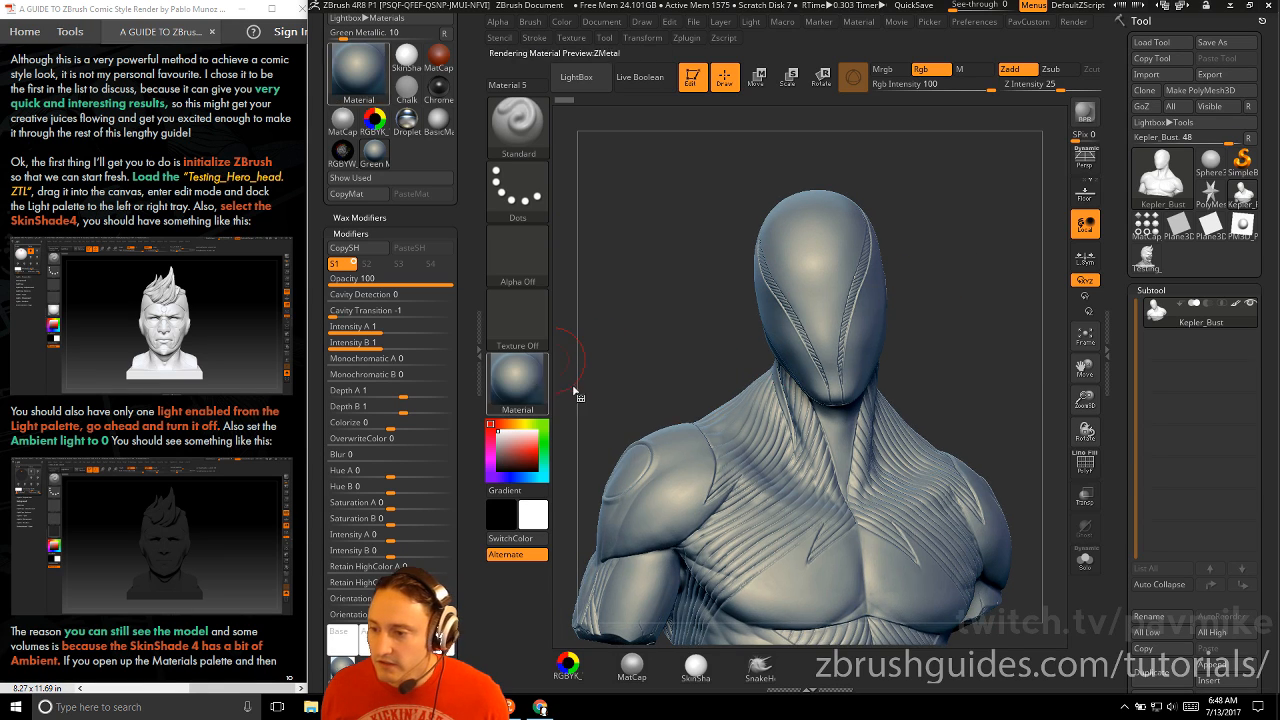
left_click(517, 380)
left_click(716, 325)
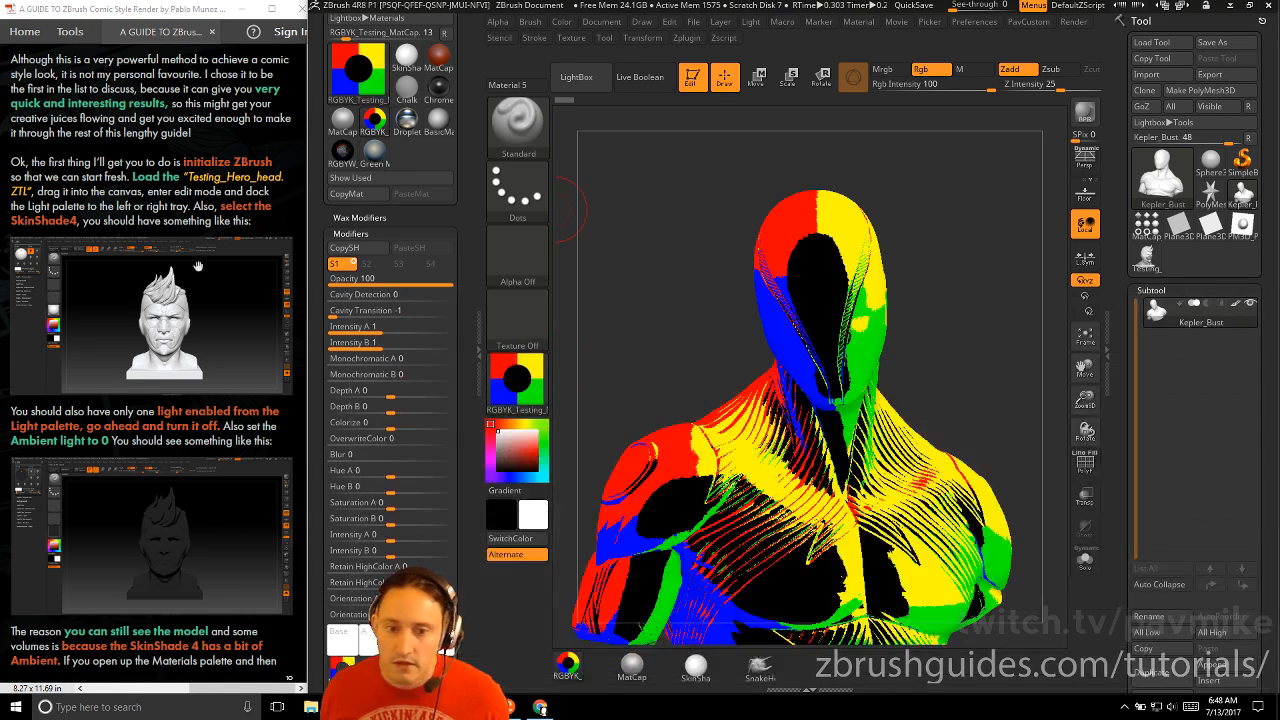
Initialize ZBrush to start from a fresh, empty scene
scroll(150, 350, "down", 1)
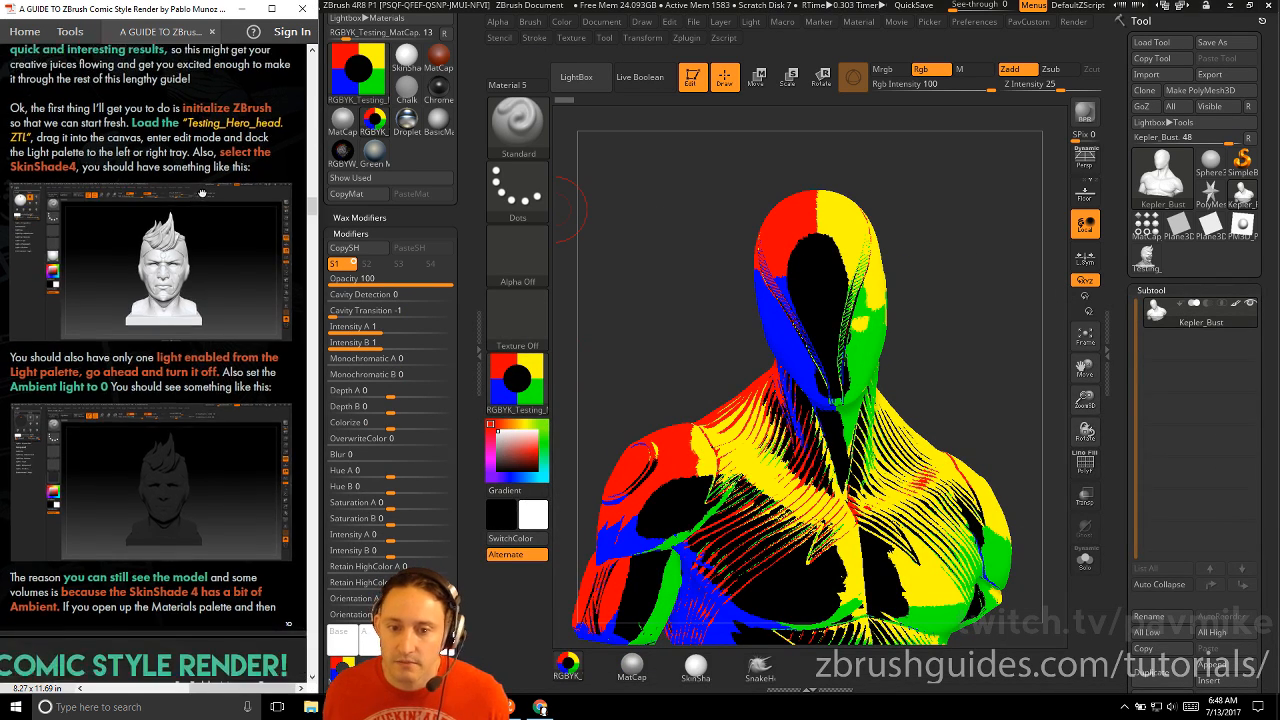
left_click(972, 21)
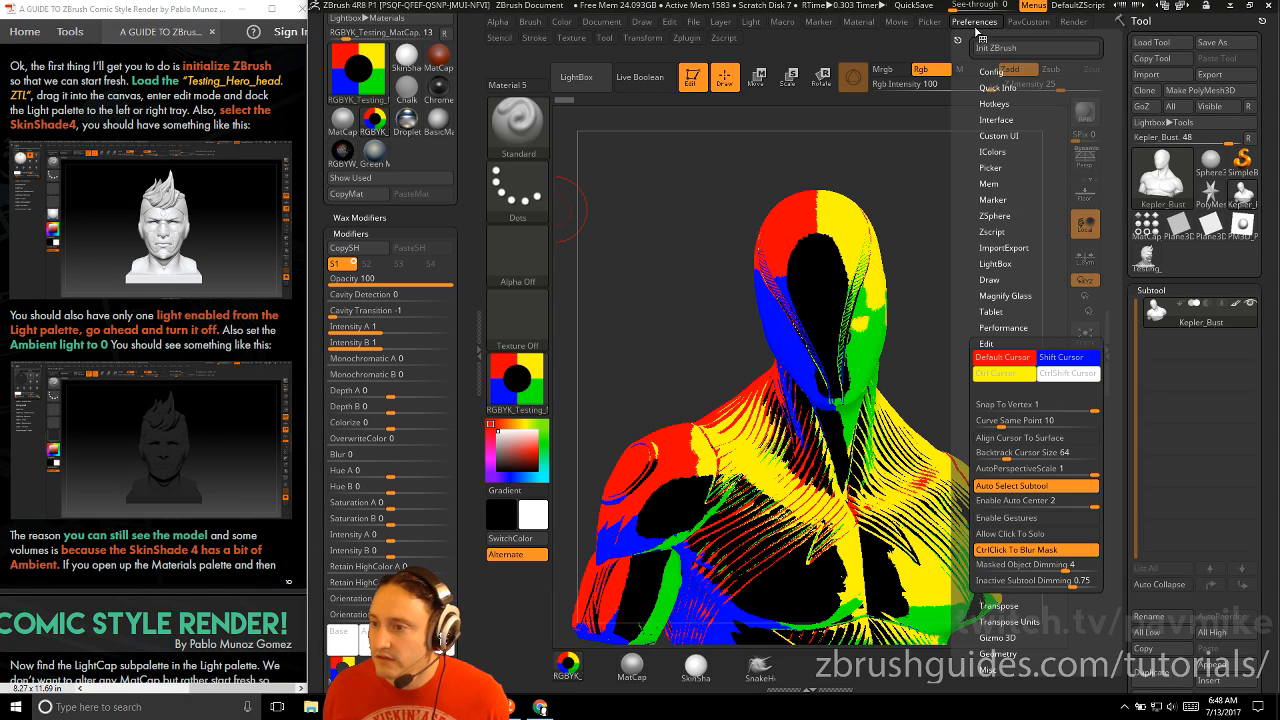
left_click(1036, 47)
left_click(692, 410)
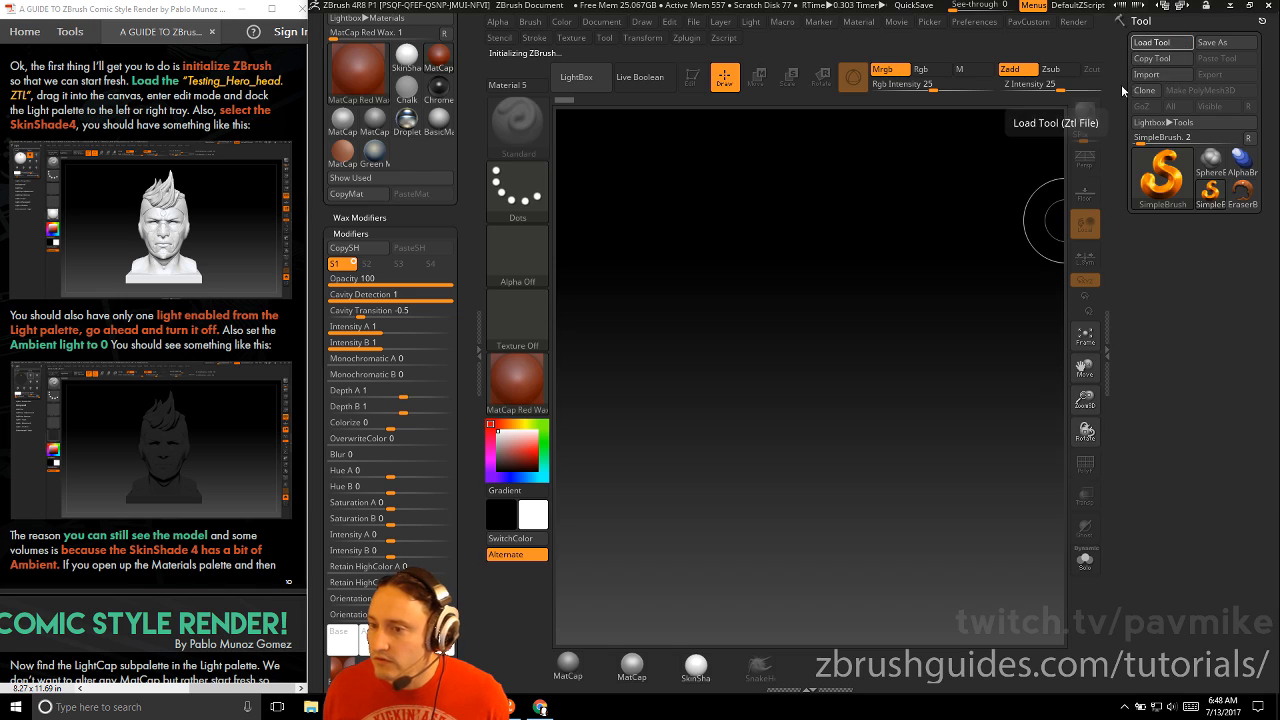
Load the Testing_Hero_Head tool from the ZTools folder inside ComicRendering's RESOURCES
left_click(1151, 42)
double_click(531, 106)
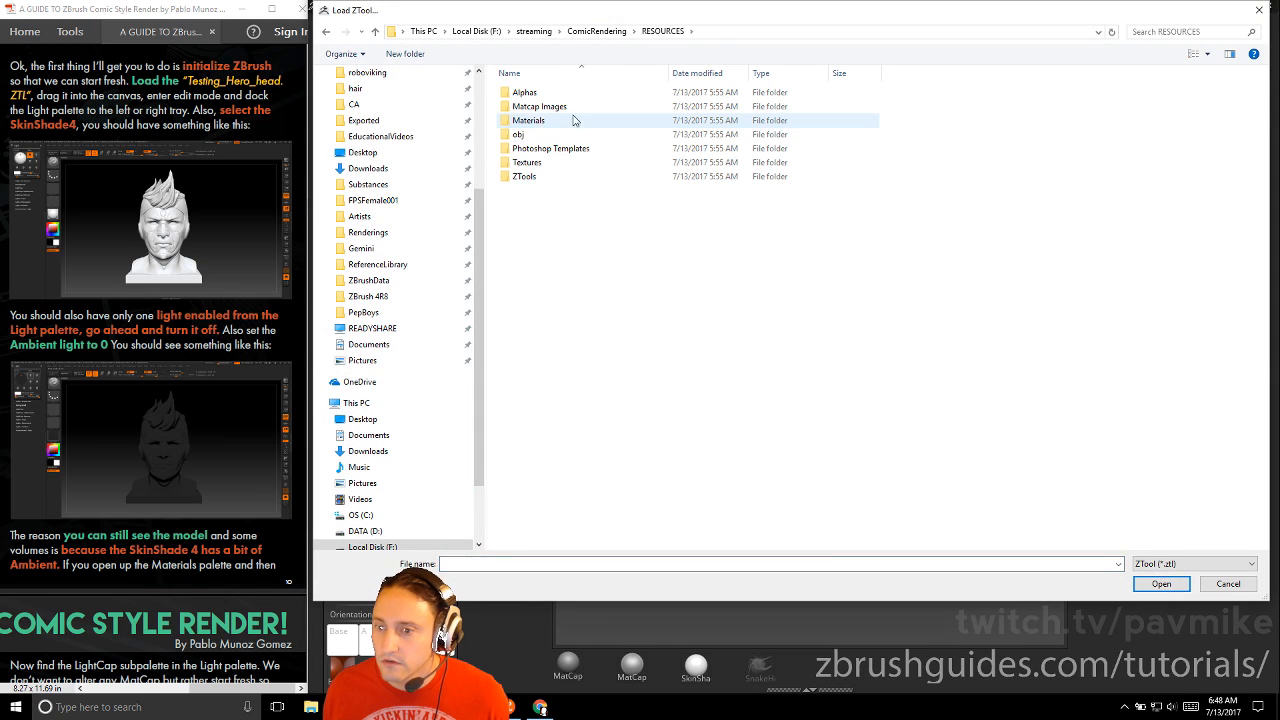
double_click(551, 177)
double_click(555, 106)
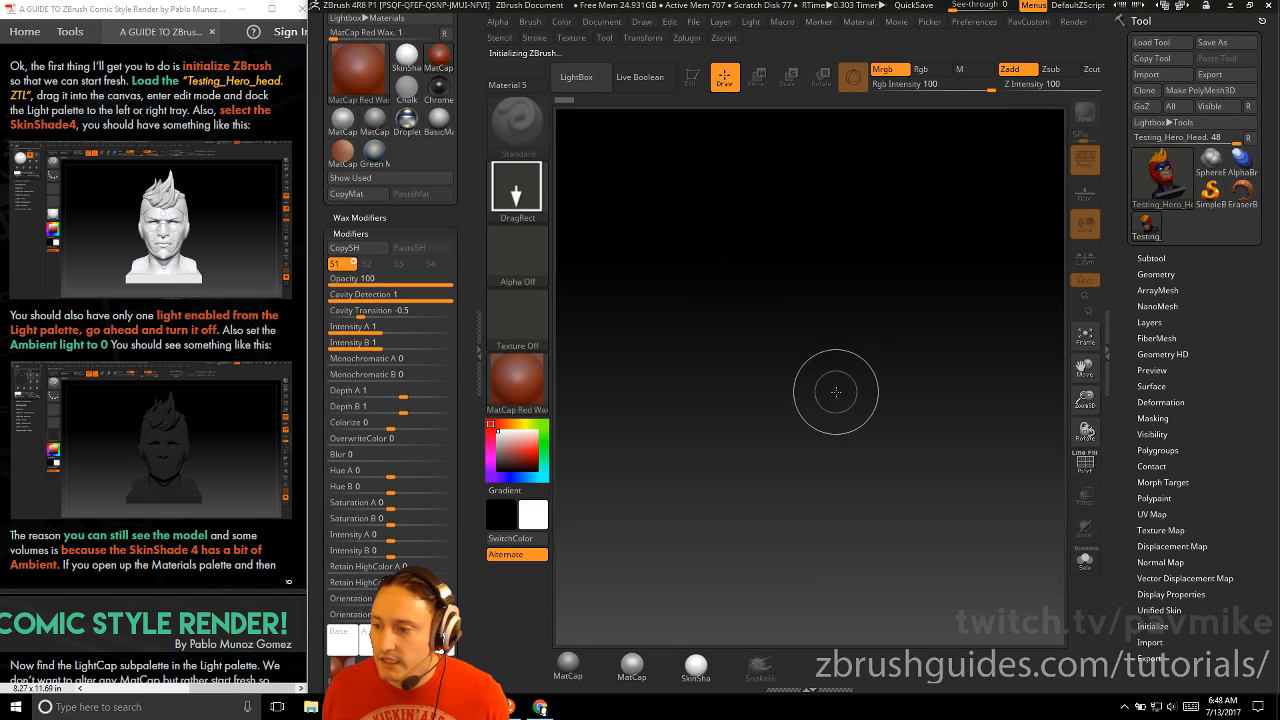
Place the hero head on the canvas, enter edit mode and frame it upright from the front
left_click_drag(790, 392, 729, 260)
key("t")
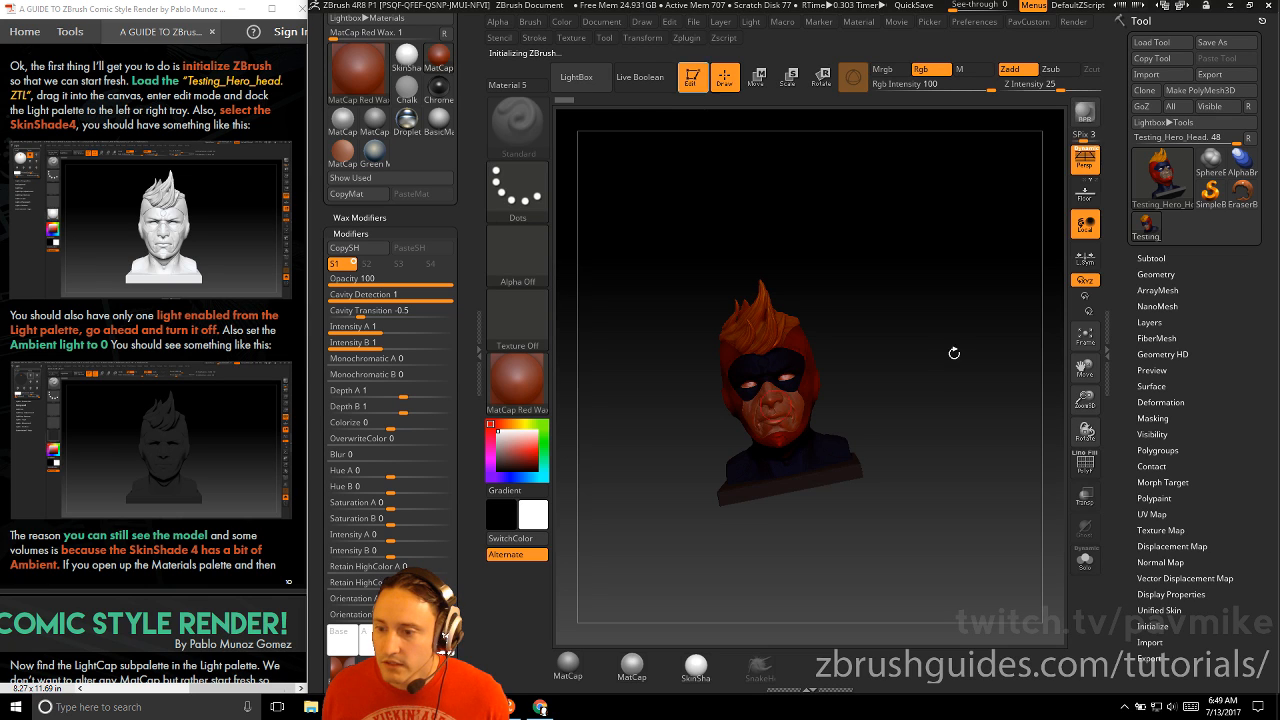
key("f")
left_click_drag(929, 352, 993, 352, "alt")
Turn off the painted colour display on the Testing_Hero_Head subtool
left_click(1159, 259)
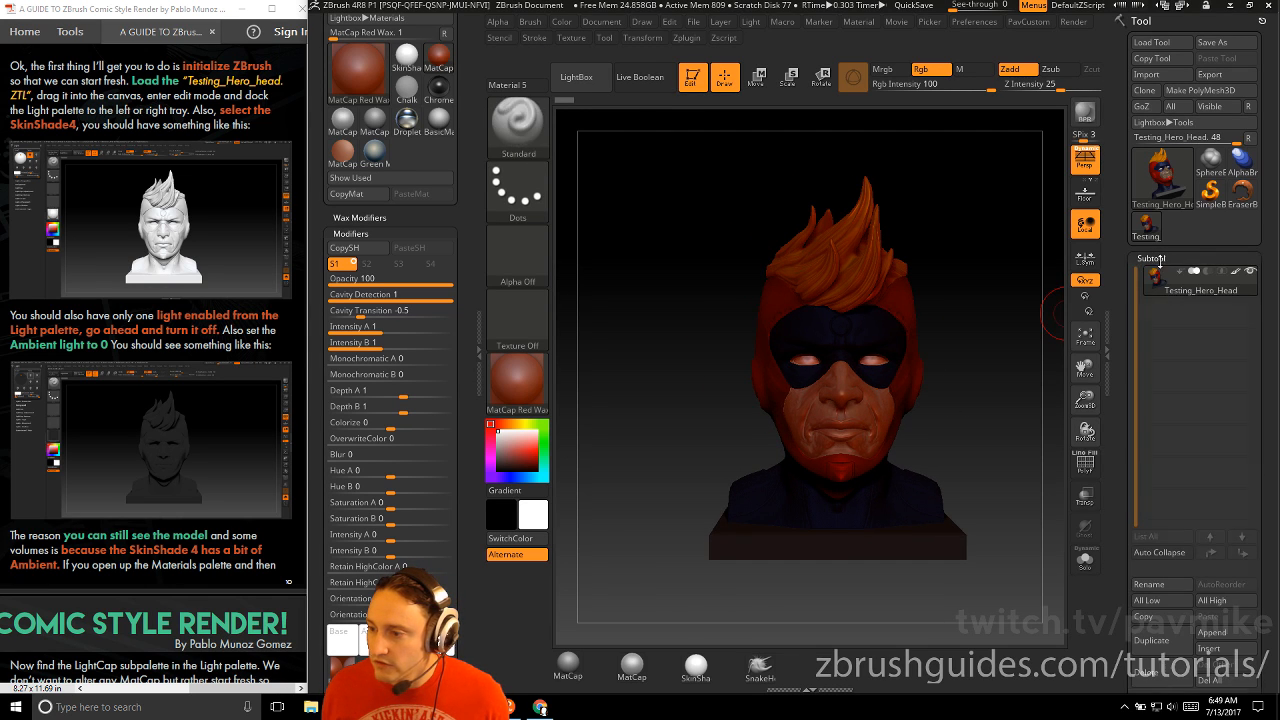
left_click(1235, 271)
left_click_drag(1031, 252, 980, 265, "alt")
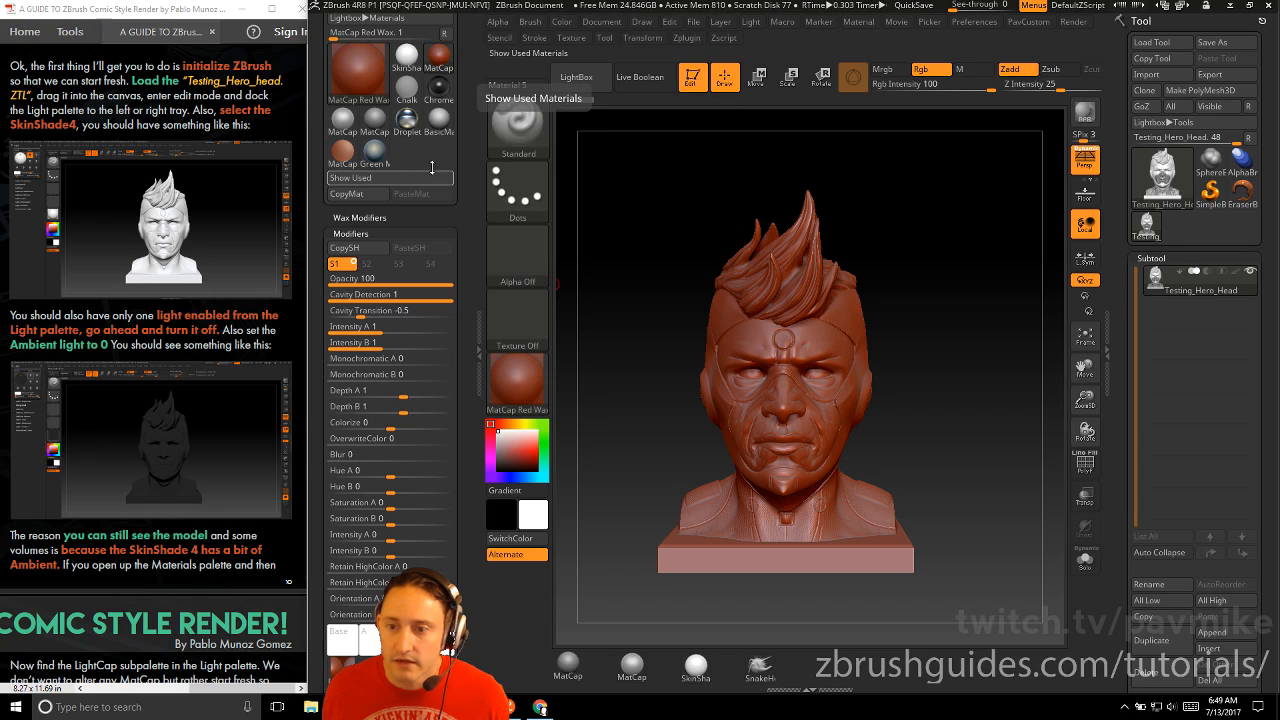
left_click_drag(468, 86, 469, 127)
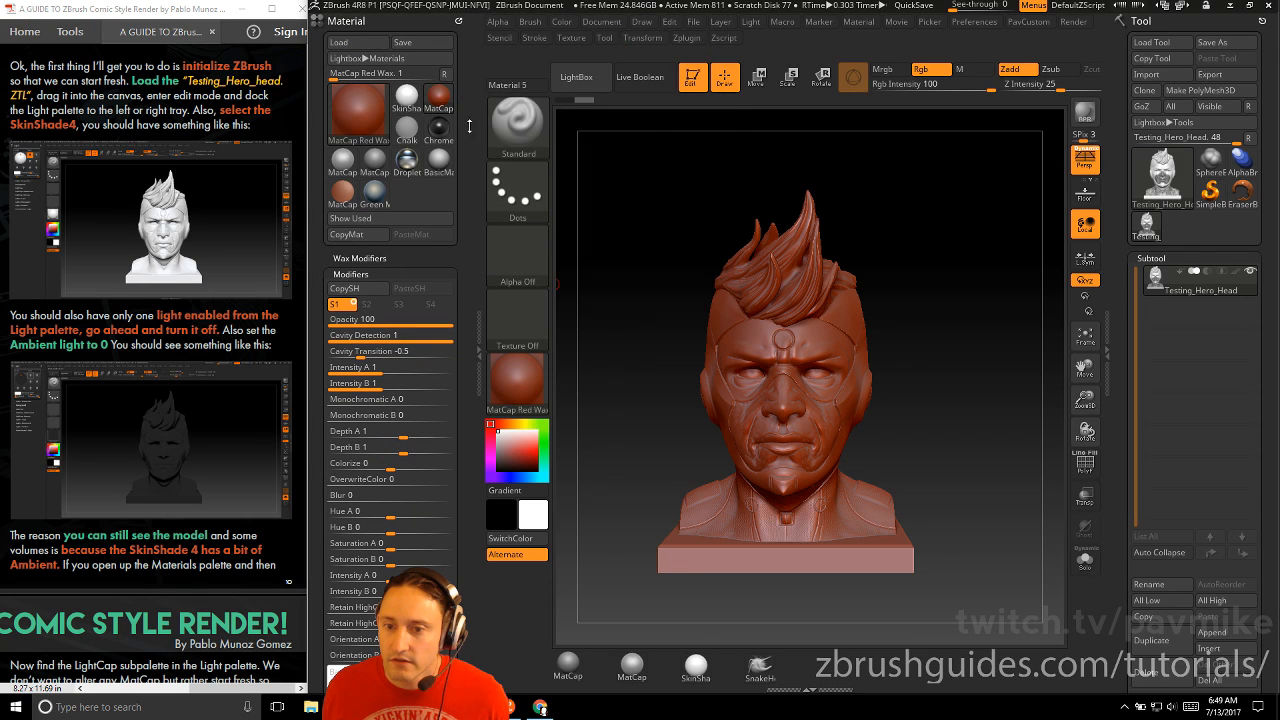
Dock the Light palette in place of the Material palette and switch the hero head to the SkinShade4 material
left_click(460, 20)
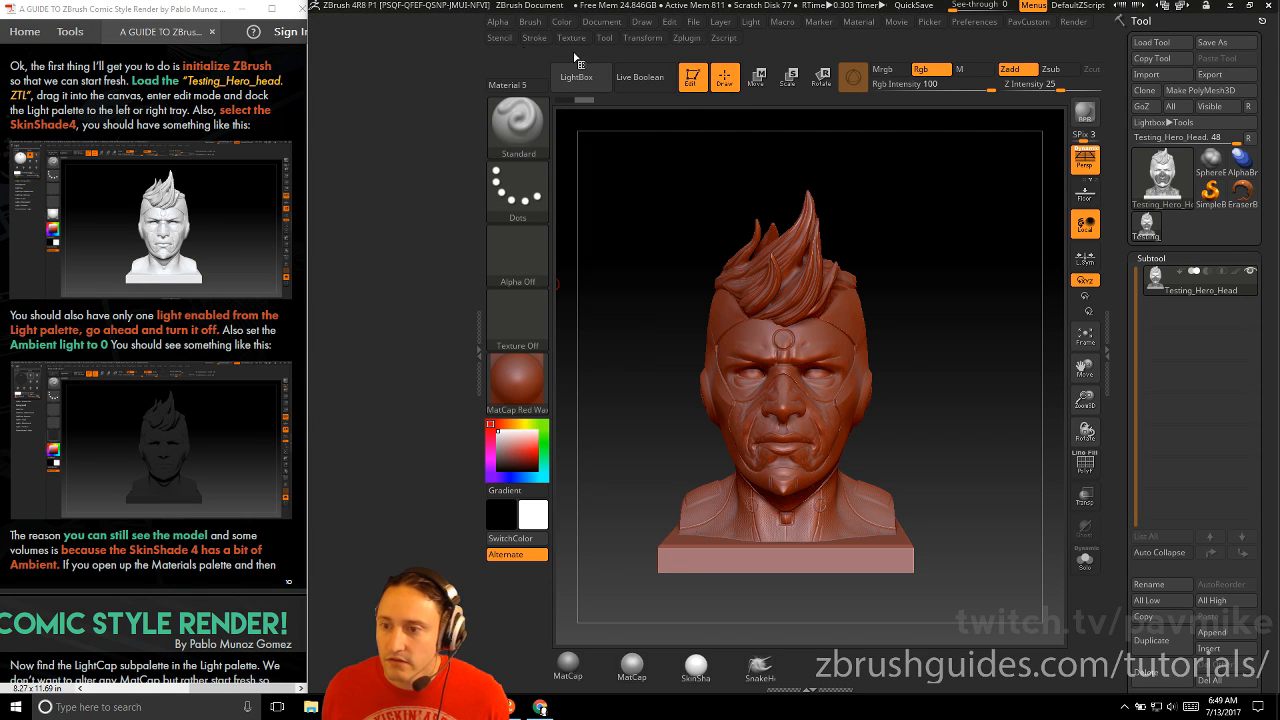
left_click(752, 28)
left_click_drag(748, 34, 405, 105)
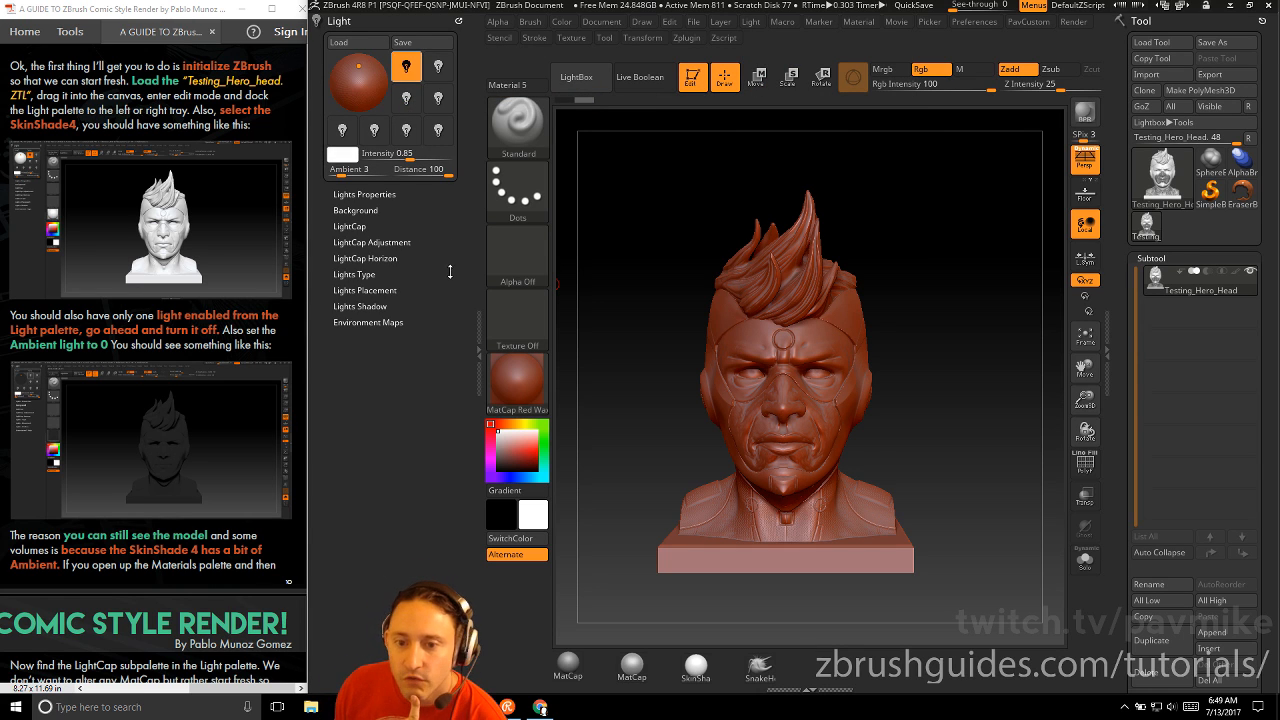
left_click(535, 388)
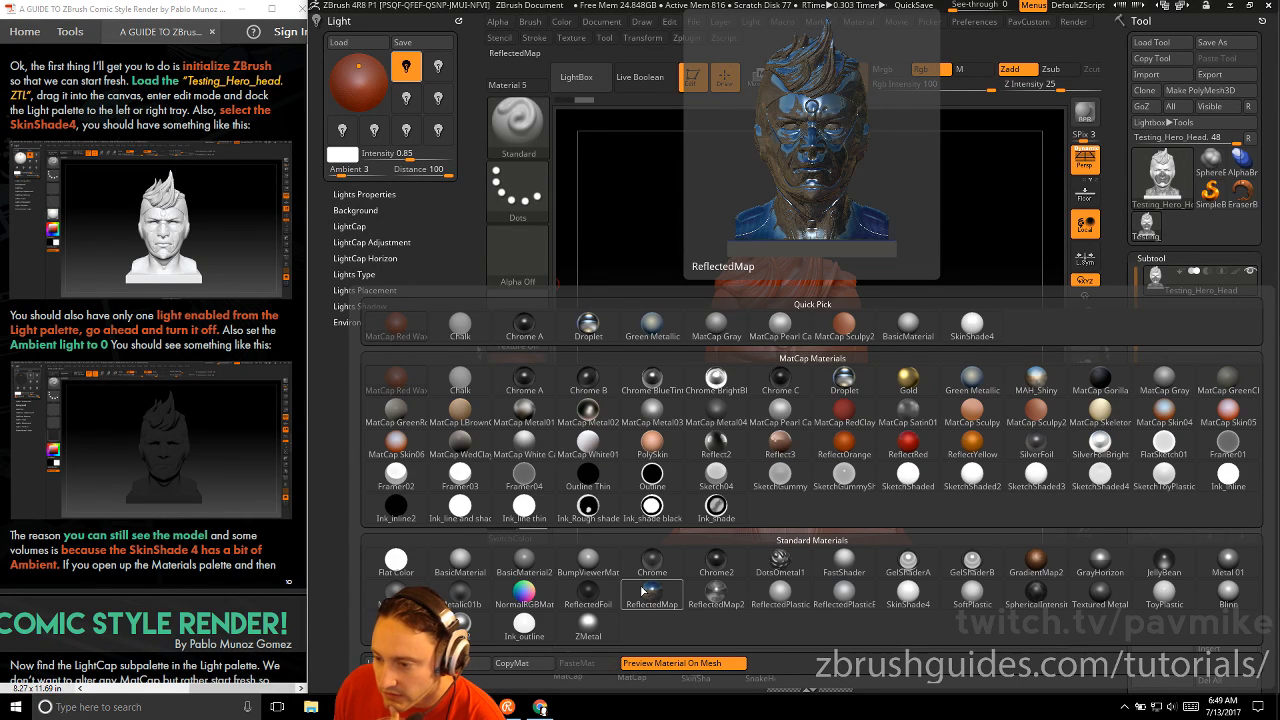
left_click(912, 591)
Switch off the only enabled light and set the Light palette's Ambient to 0
left_click_drag(258, 382, 261, 305)
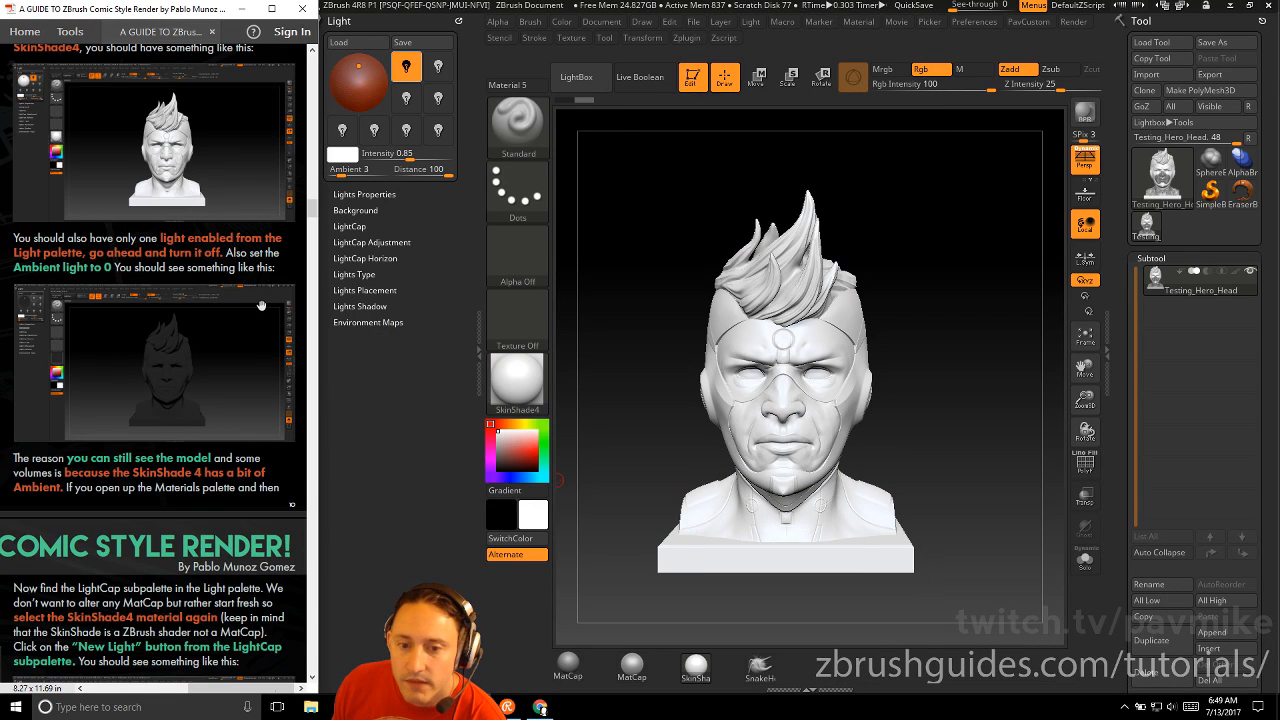
left_click(391, 376)
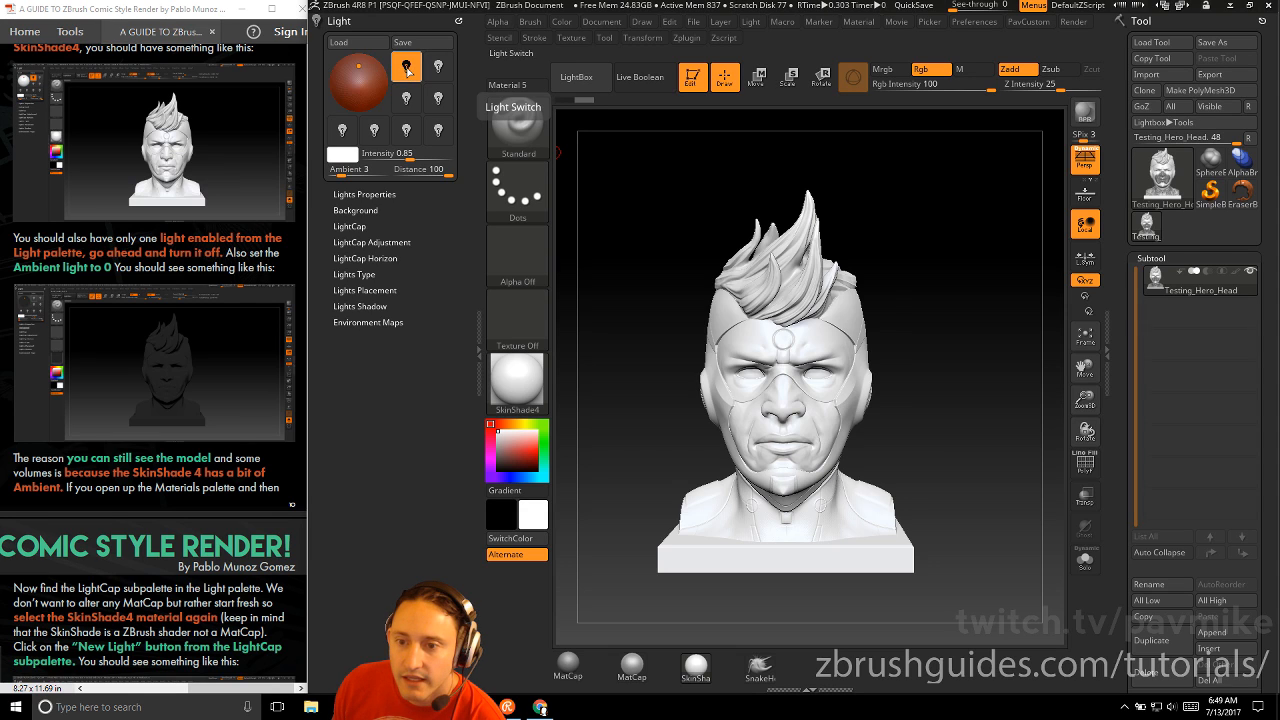
left_click(406, 68)
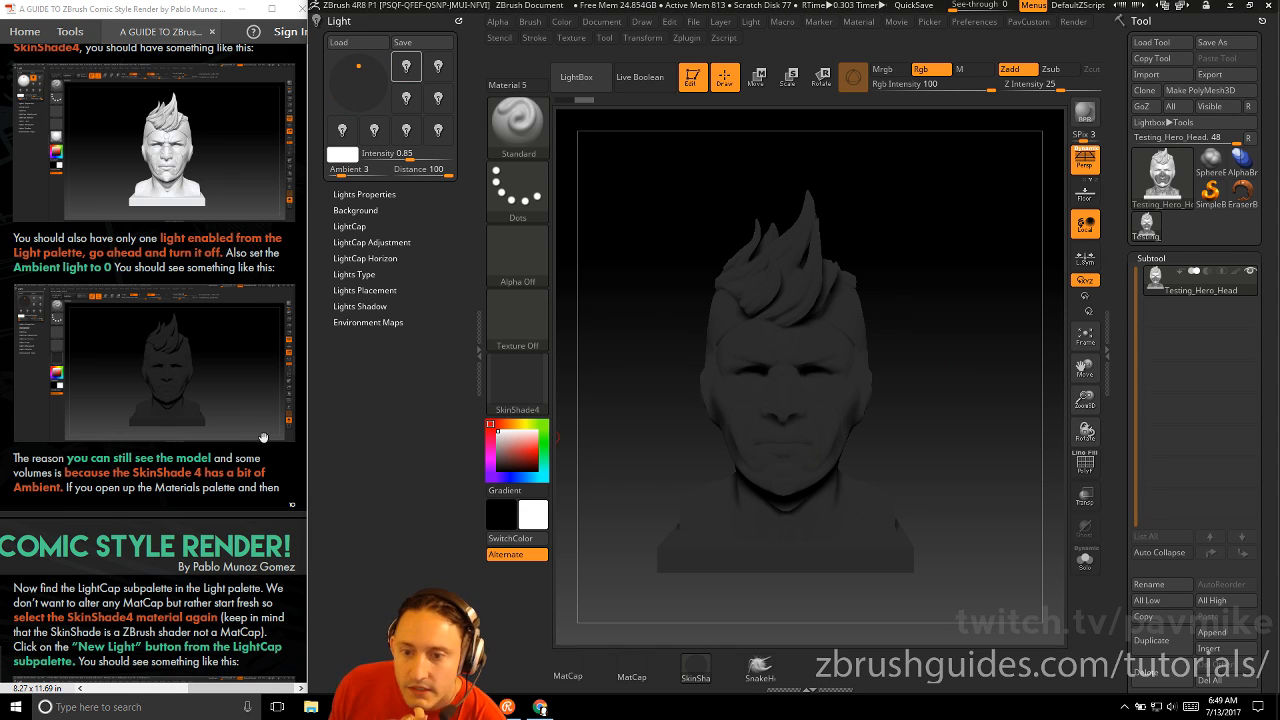
left_click_drag(350, 178, 334, 173)
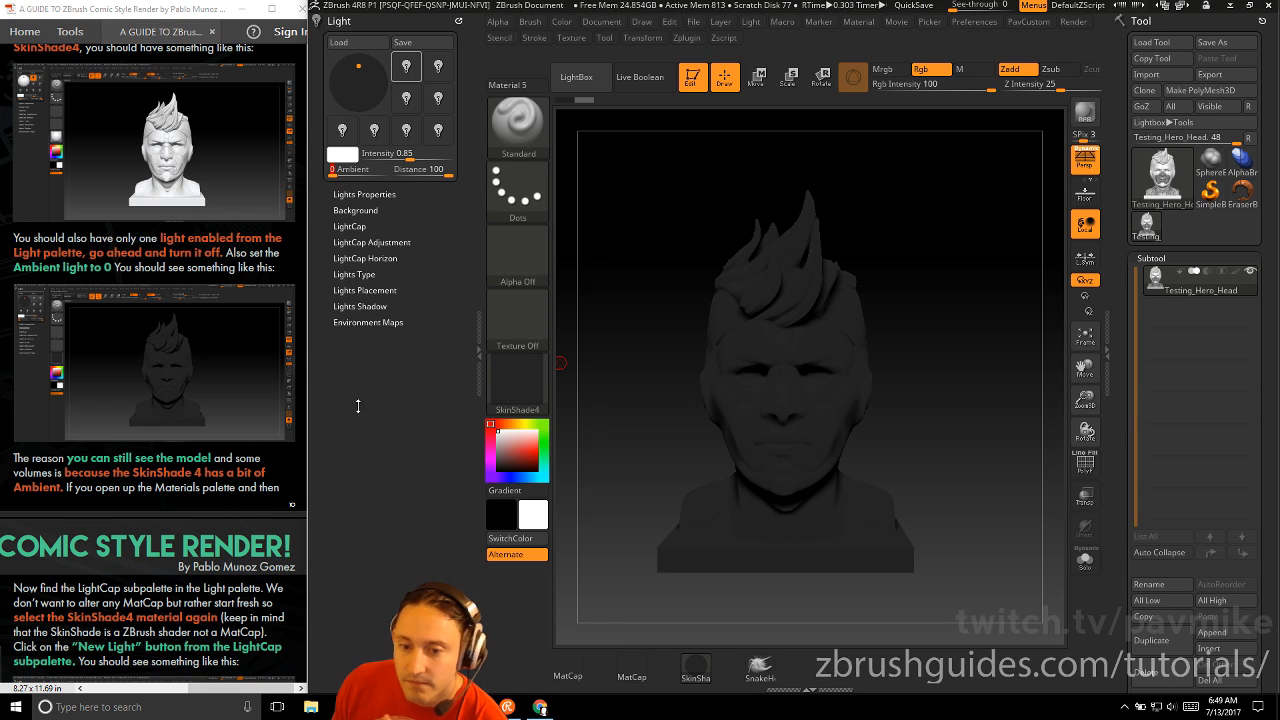
Set the SkinShade4 material's Ambient modifier to 0 and remove the document's background gradient by lowering its Range
left_click_drag(143, 487, 150, 357)
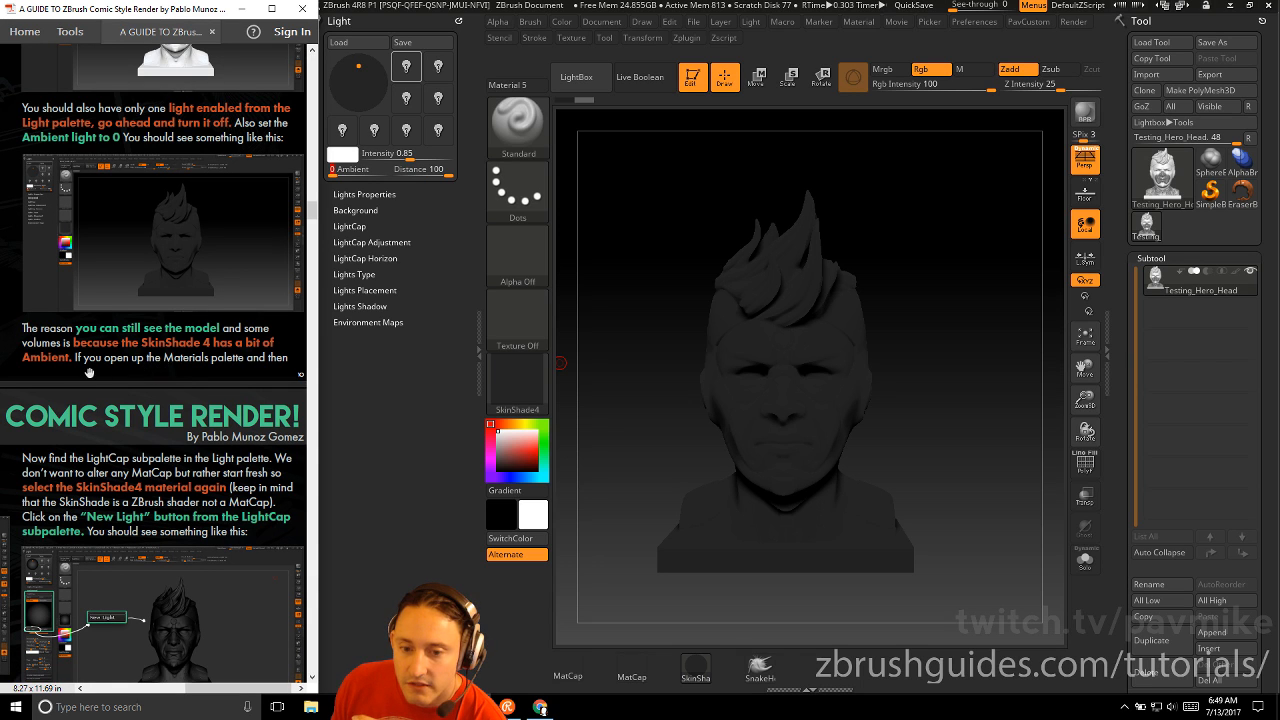
scroll(65, 360, "down", 10)
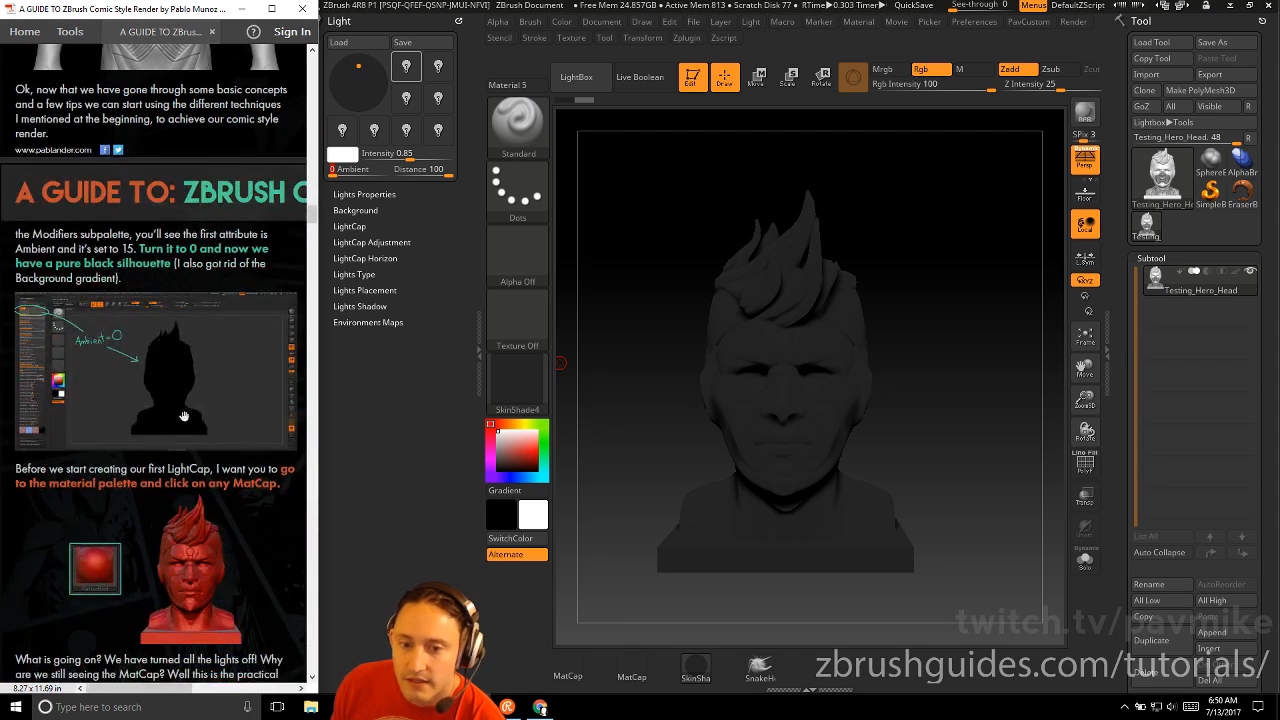
scroll(178, 274, "down", 1)
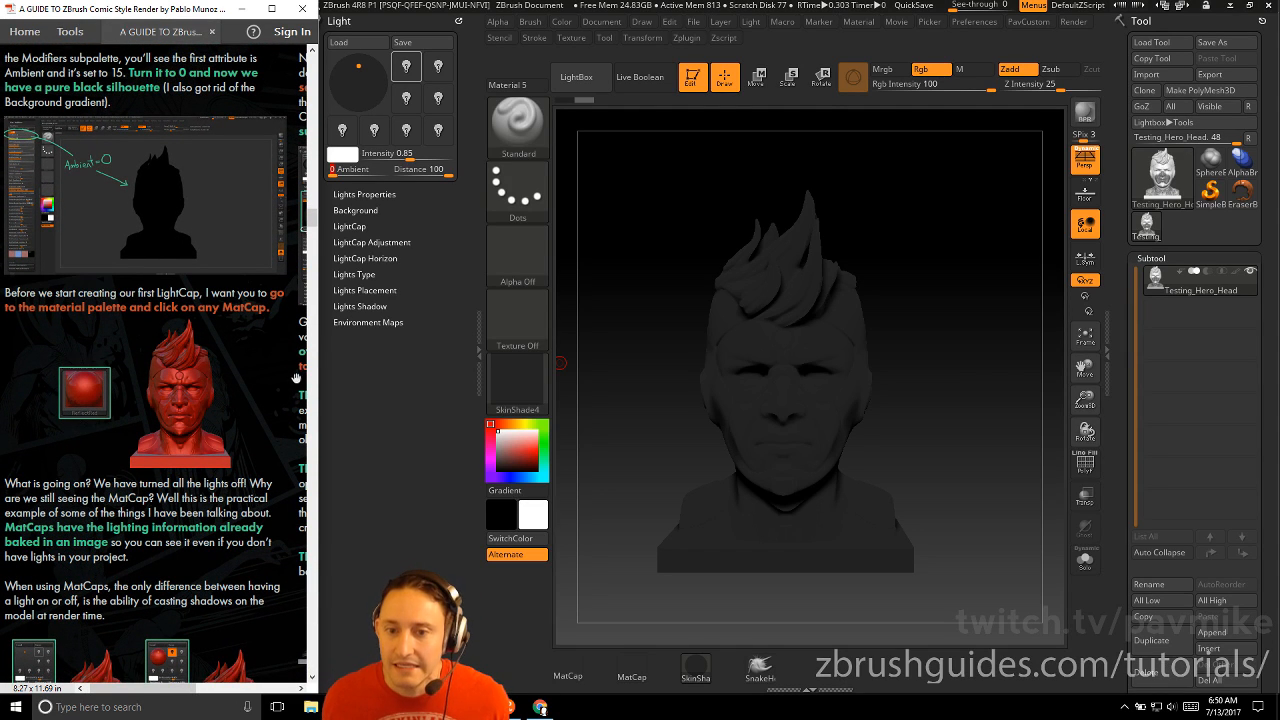
left_click(858, 21)
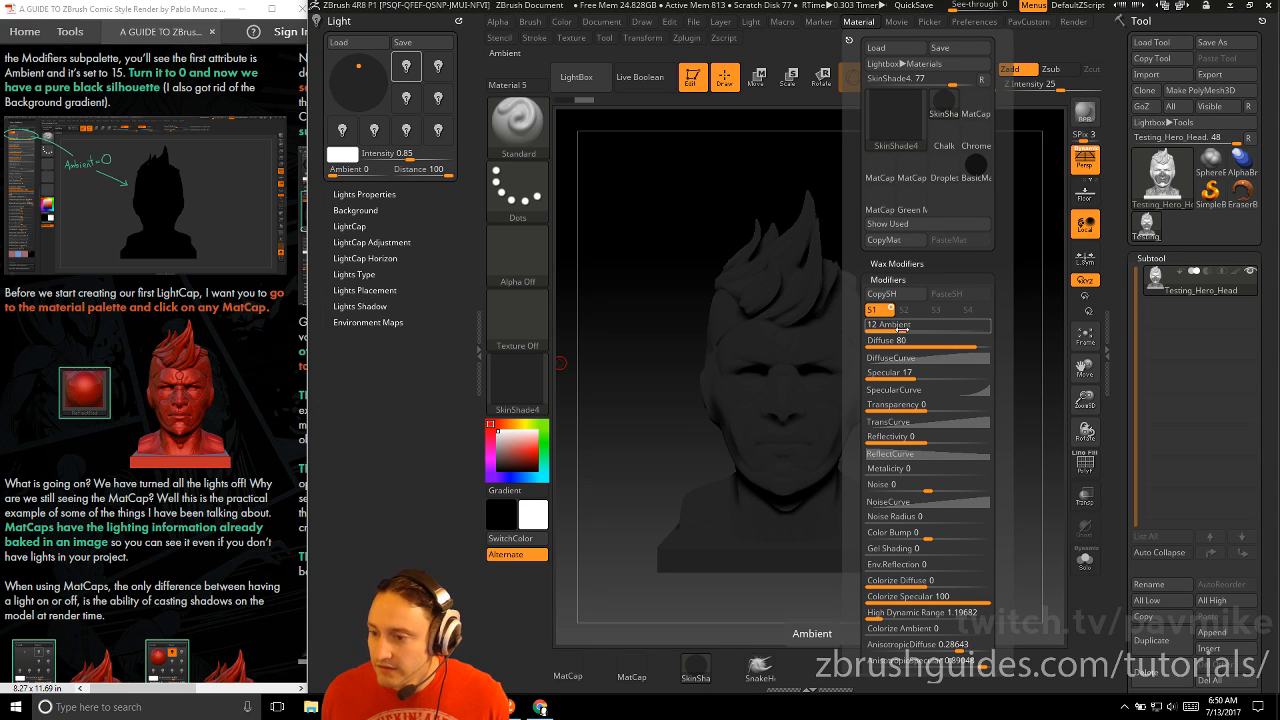
left_click_drag(903, 326, 874, 332)
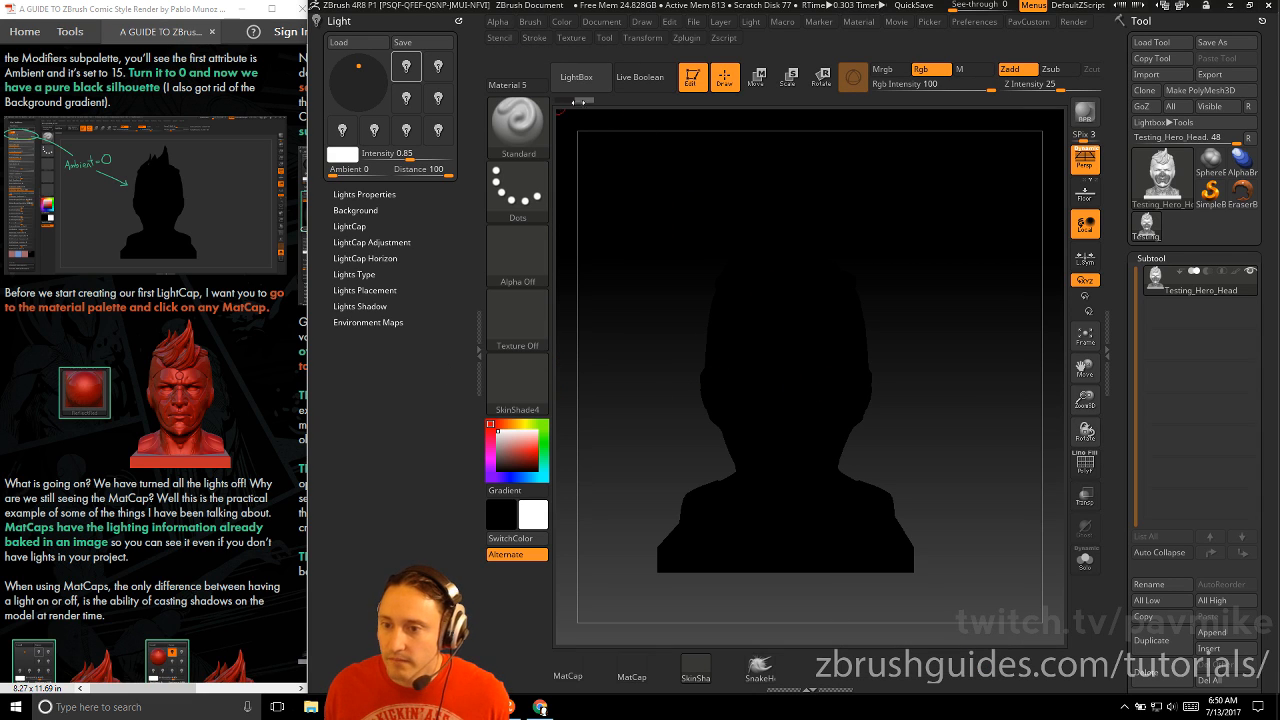
left_click(605, 24)
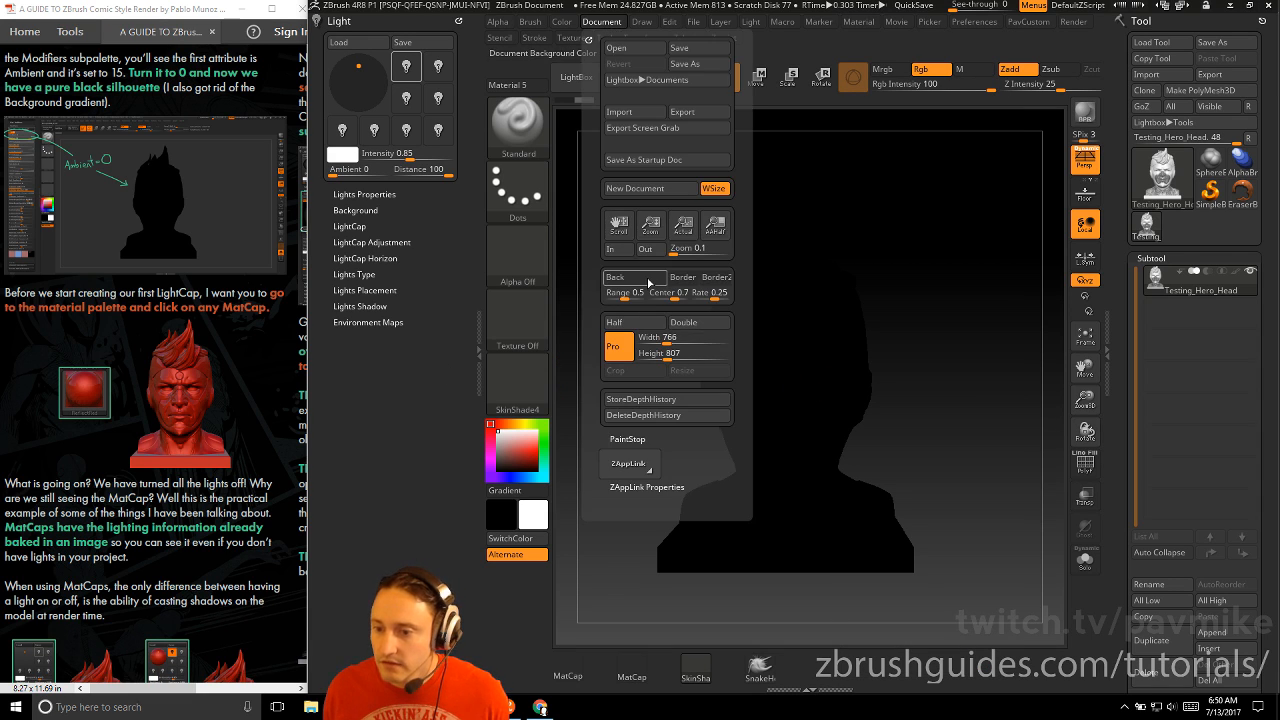
left_click_drag(624, 297, 606, 298)
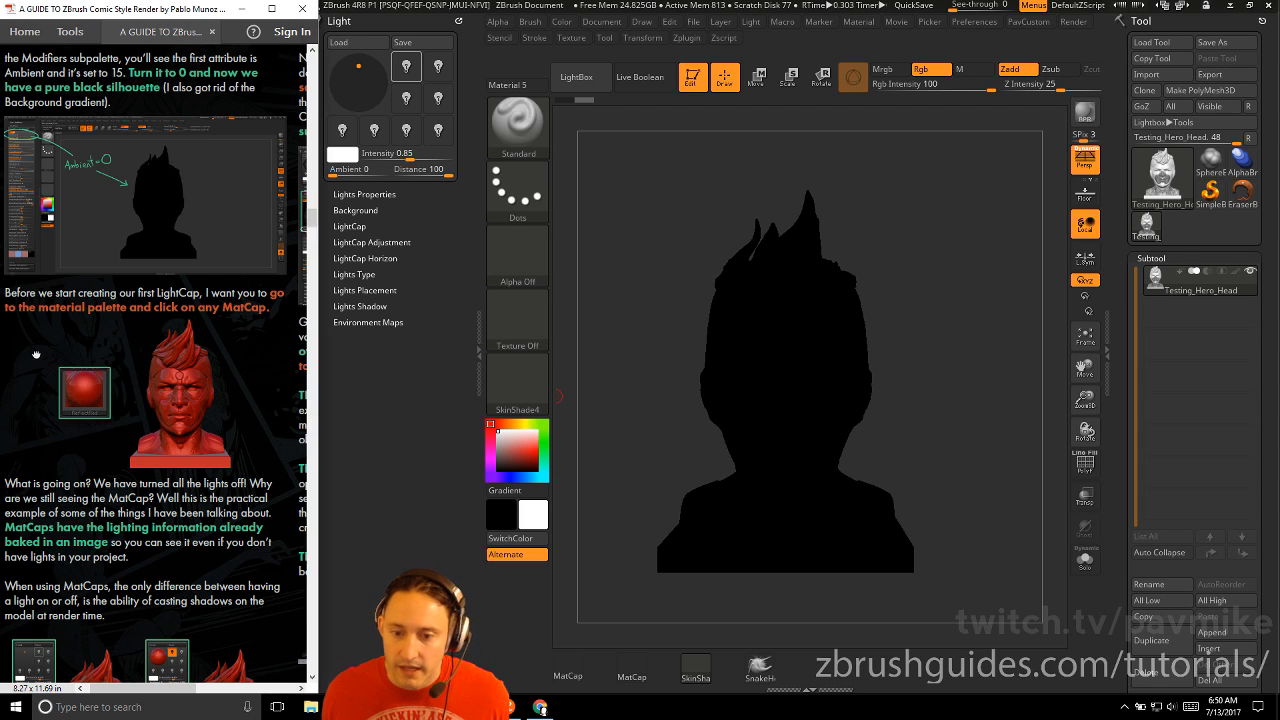
Apply the Green Metallic MatCap material to the unlit hero head
scroll(175, 366, "down", 2)
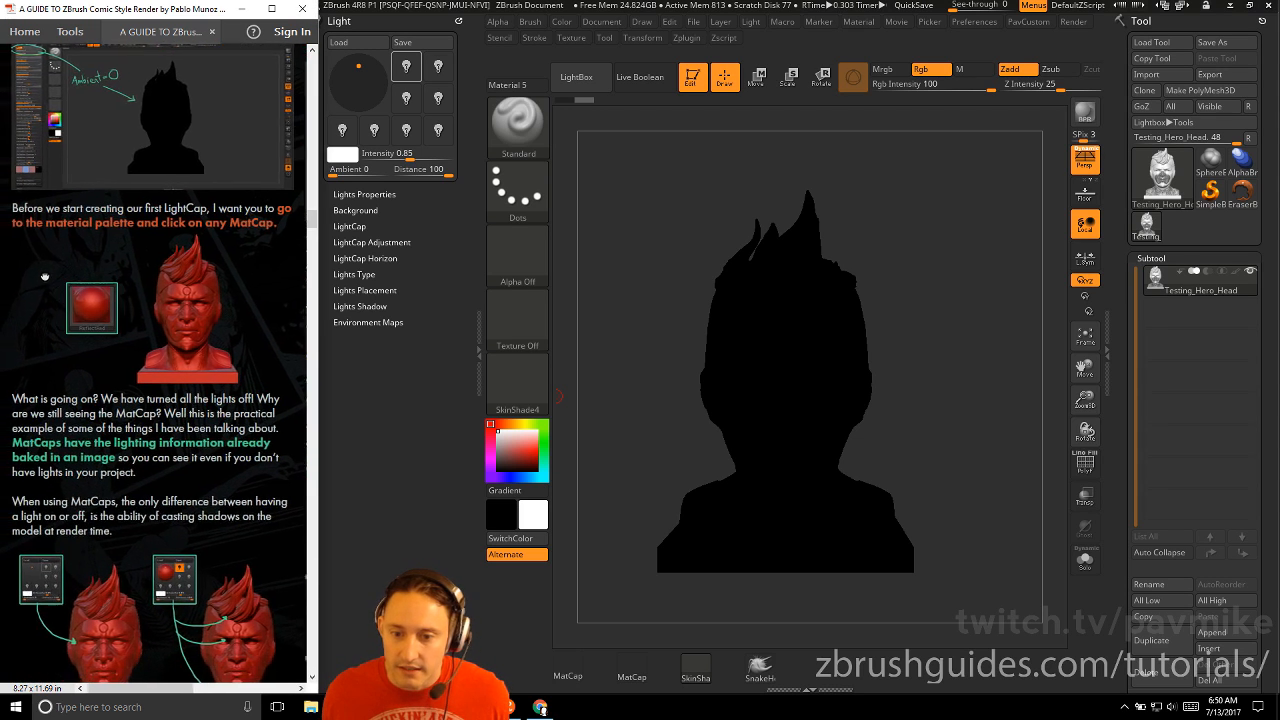
left_click(526, 376)
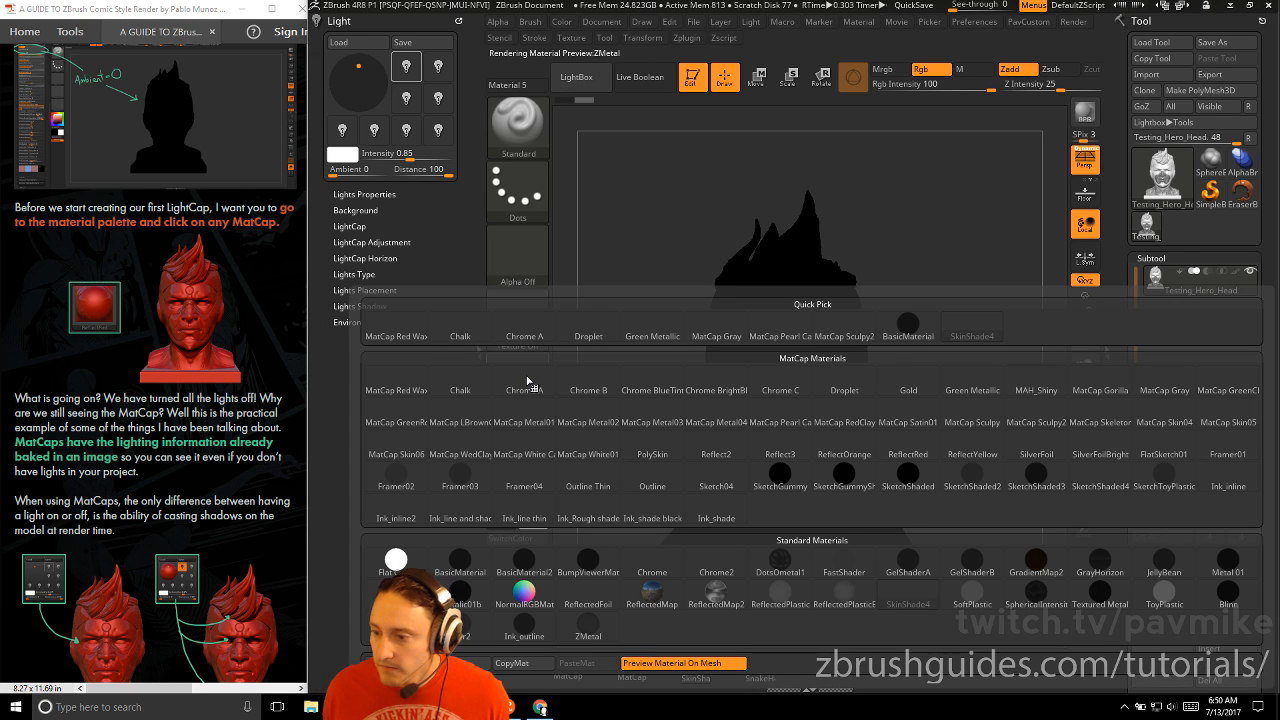
left_click(545, 380)
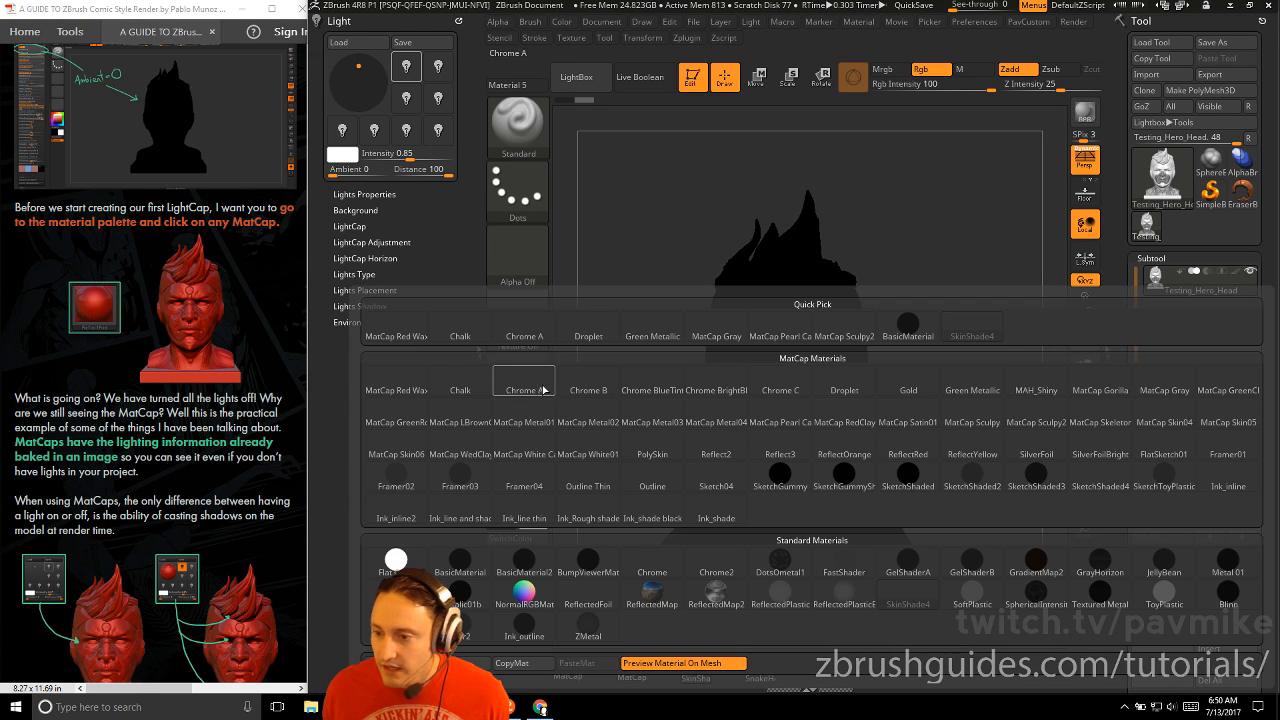
left_click(972, 390)
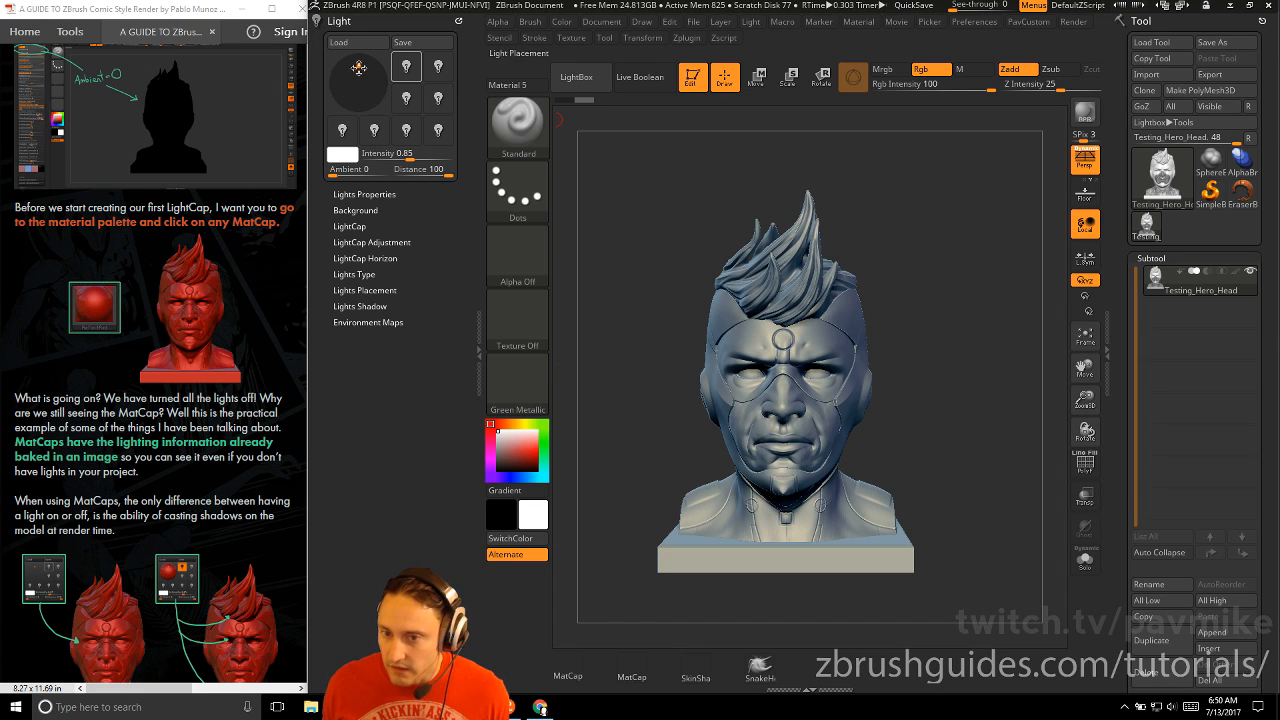
Turn the first light on and back off to compare its effect on the MatCap shading
left_click(408, 76)
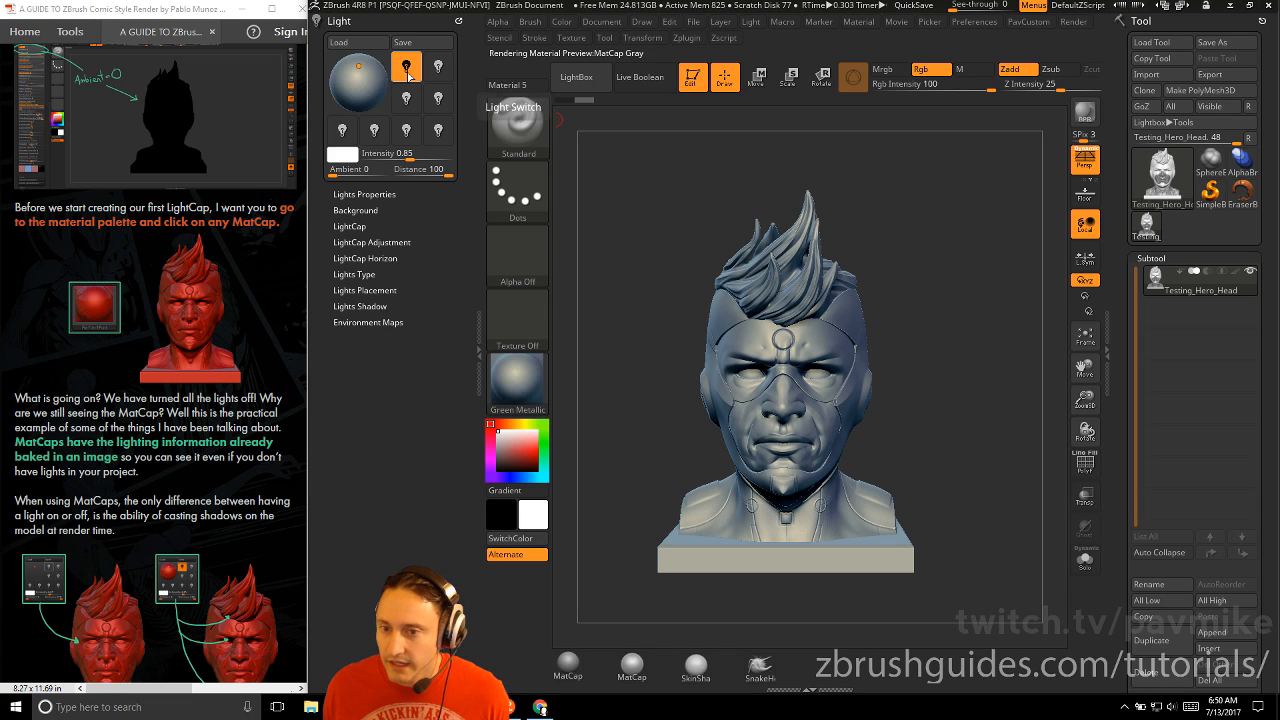
left_click(408, 76)
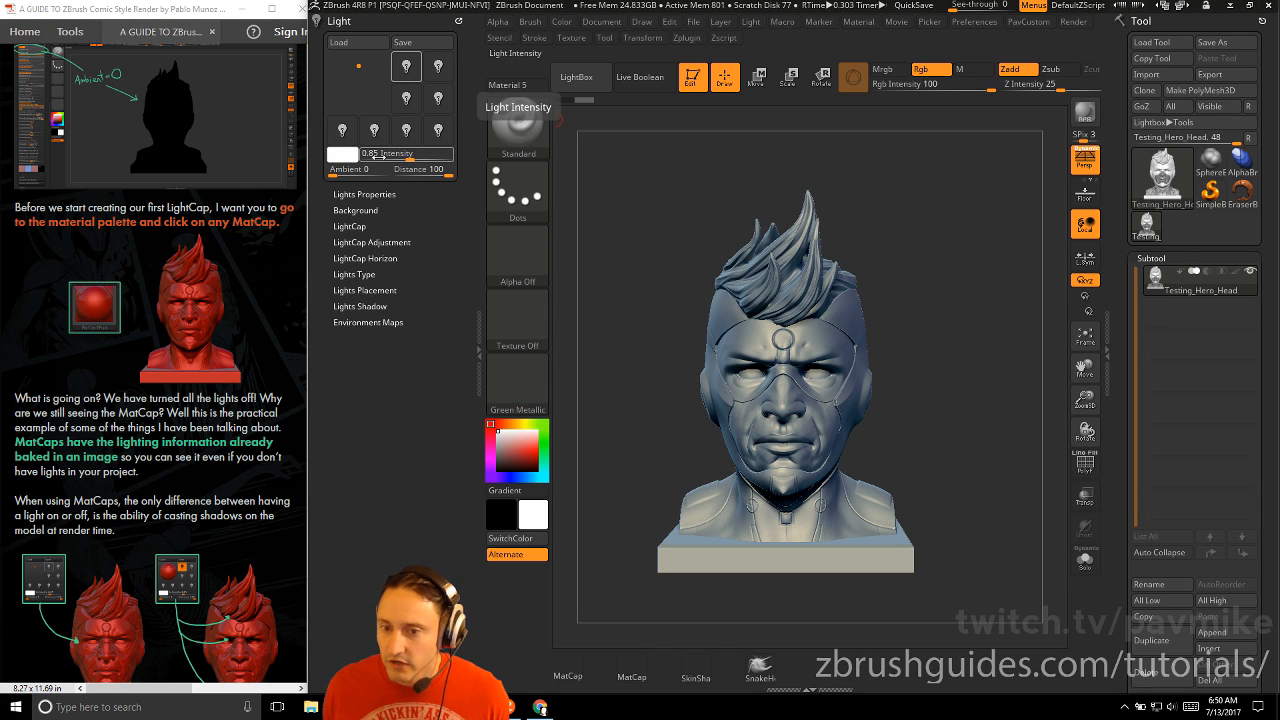
left_click_drag(908, 281, 880, 230)
Inspect the baked MatCap texture in the Green Metallic material's modifiers
scroll(233, 397, "down", 3)
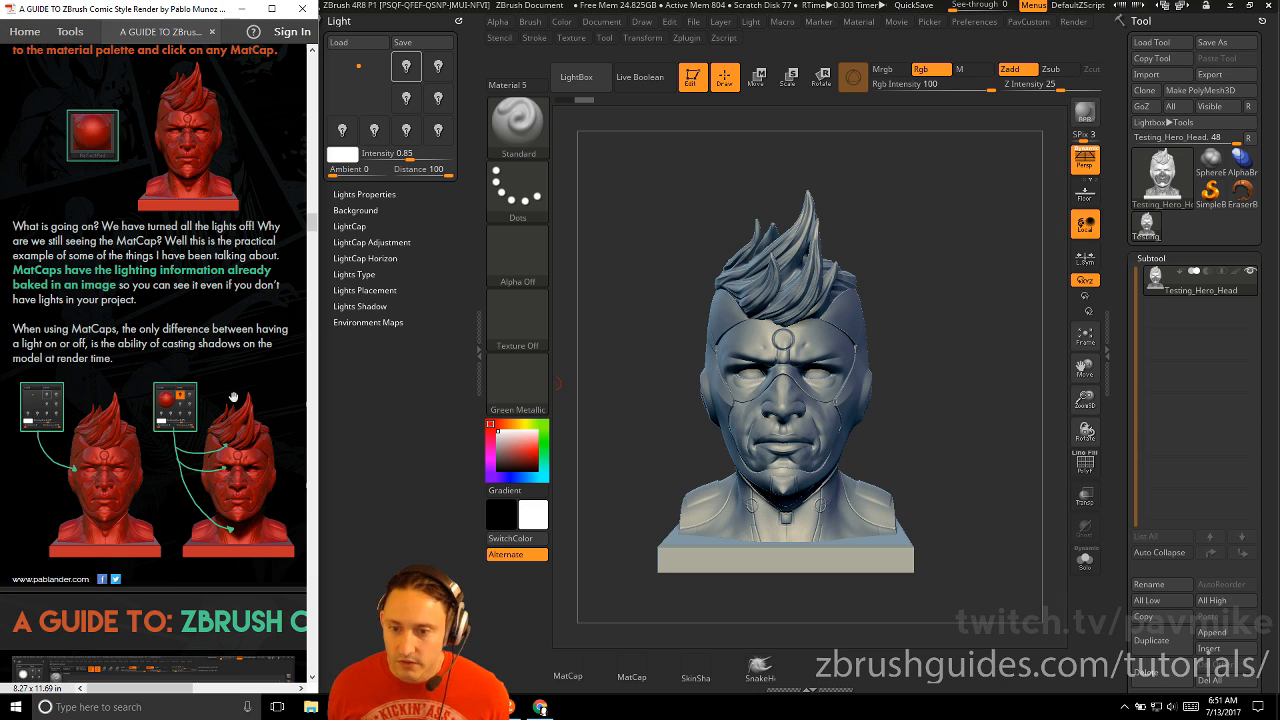
left_click(842, 22)
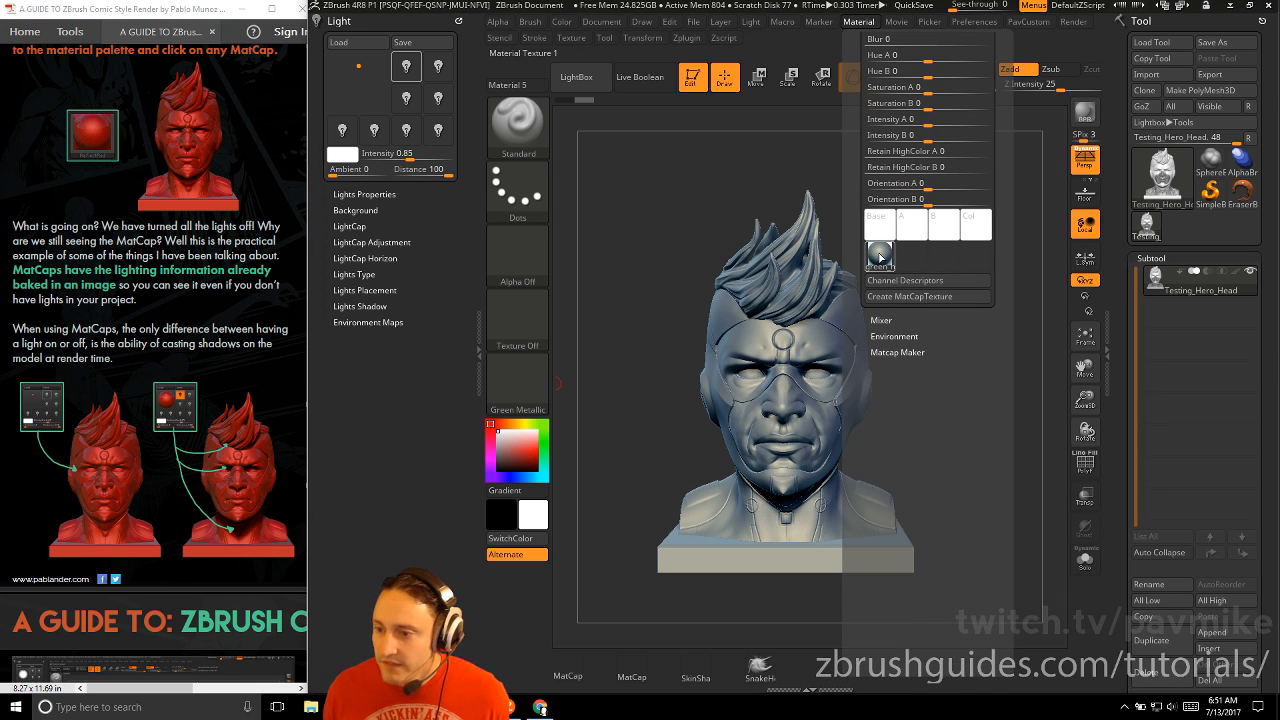
mouse_move(885, 254)
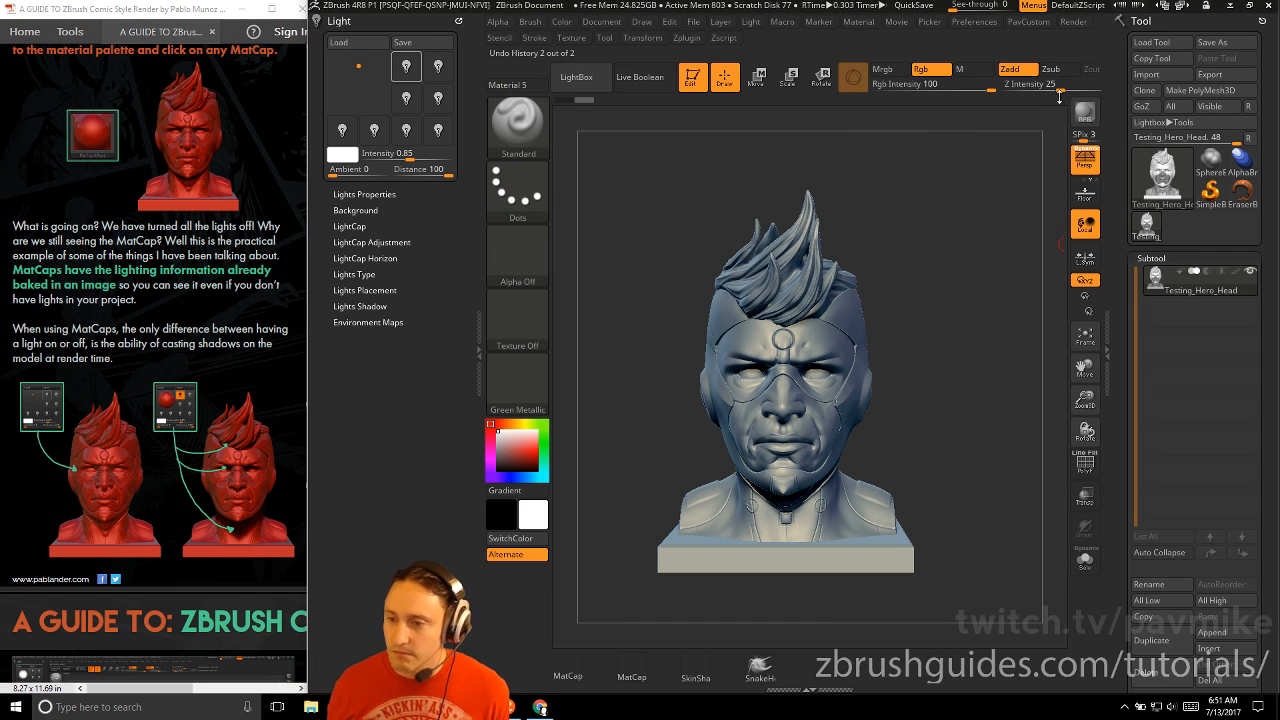
Switch the hero head back to the SkinShade4 material and create a new light in the LightCap
scroll(172, 356, "down", 5)
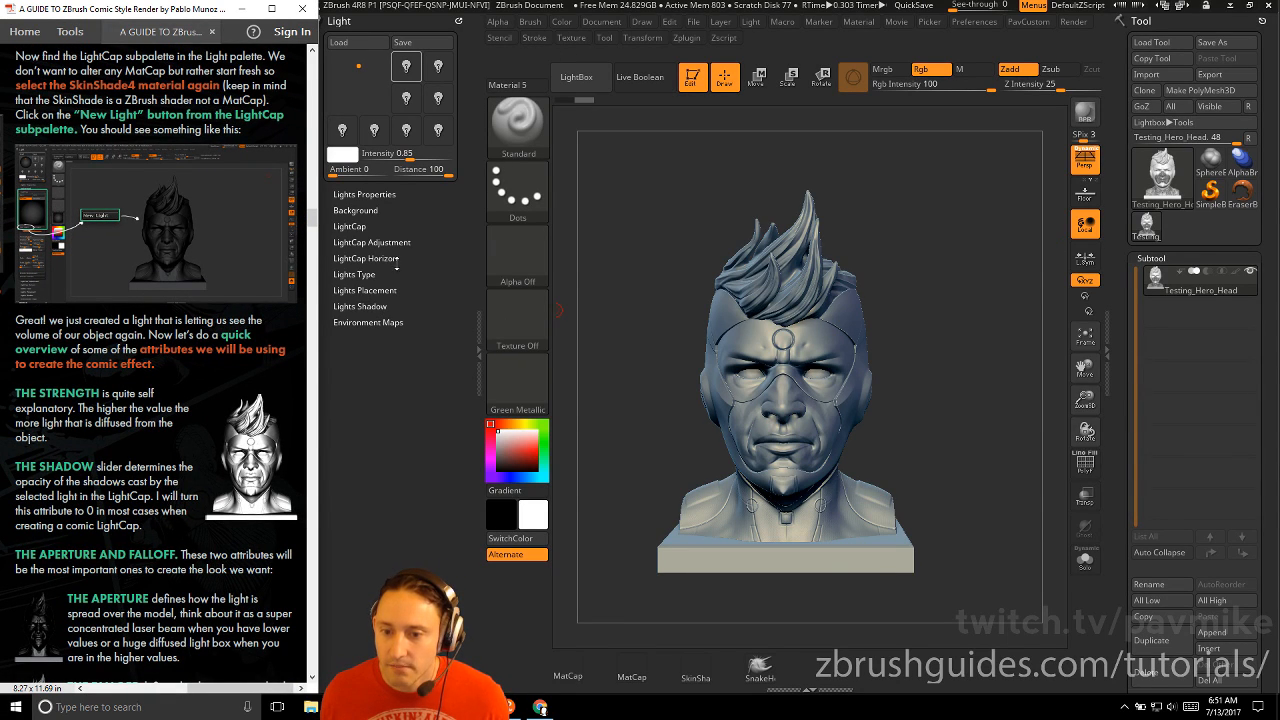
left_click(370, 226)
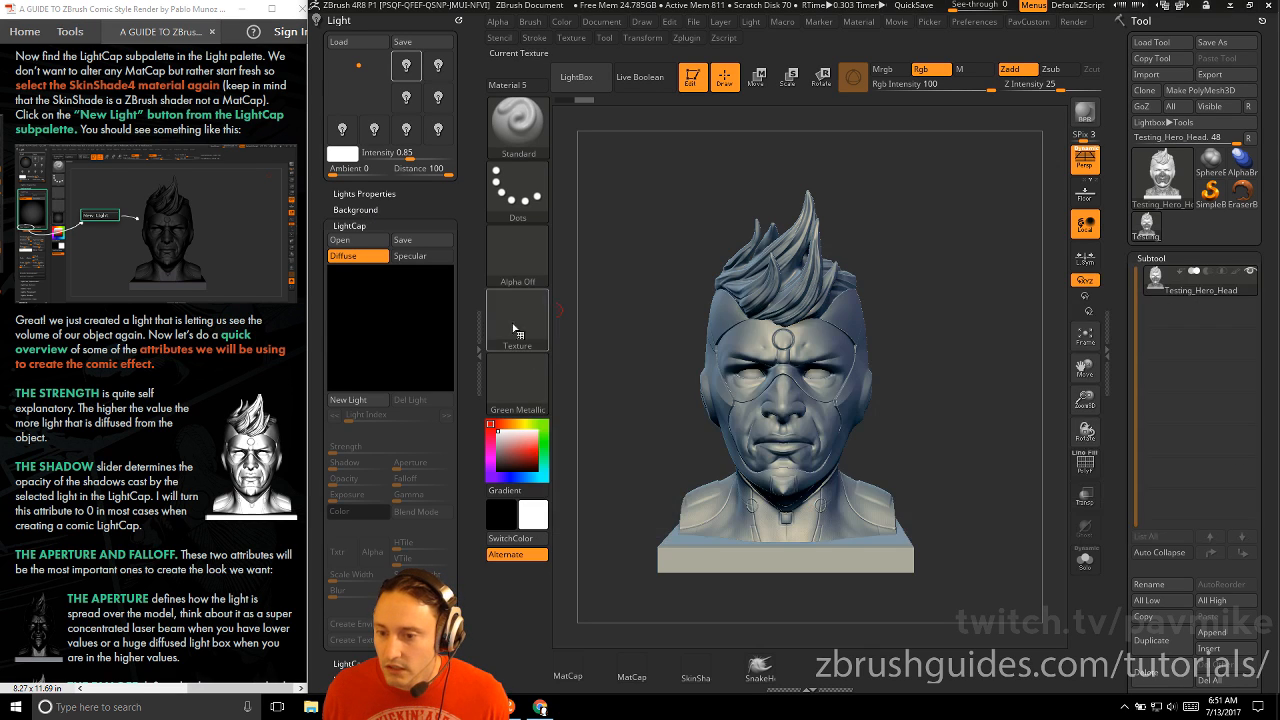
left_click(515, 390)
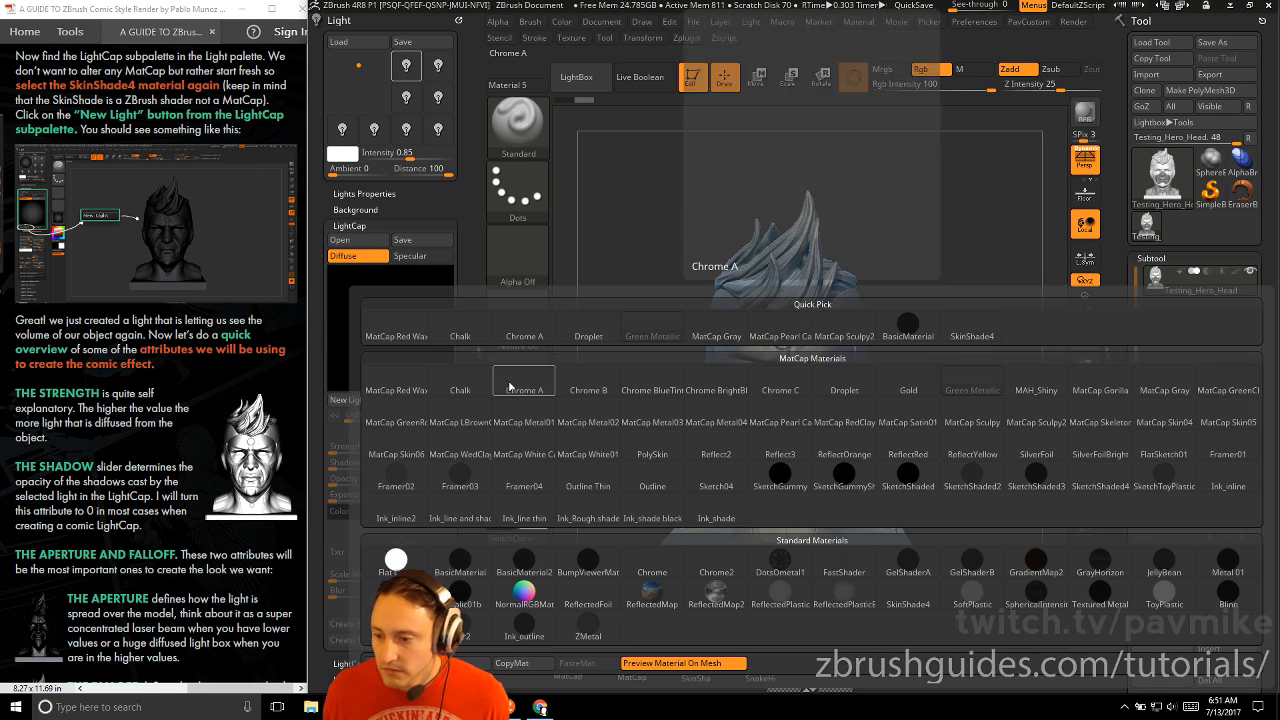
left_click(908, 596)
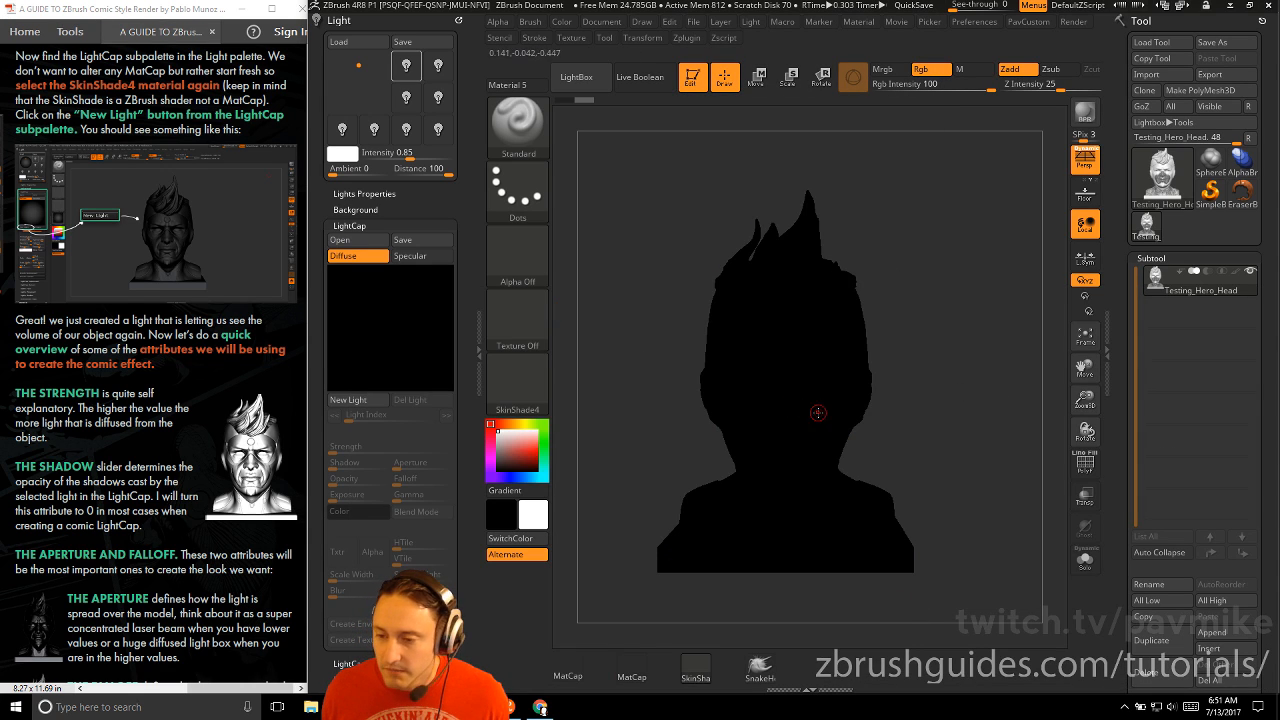
left_click_drag(427, 199, 424, 236)
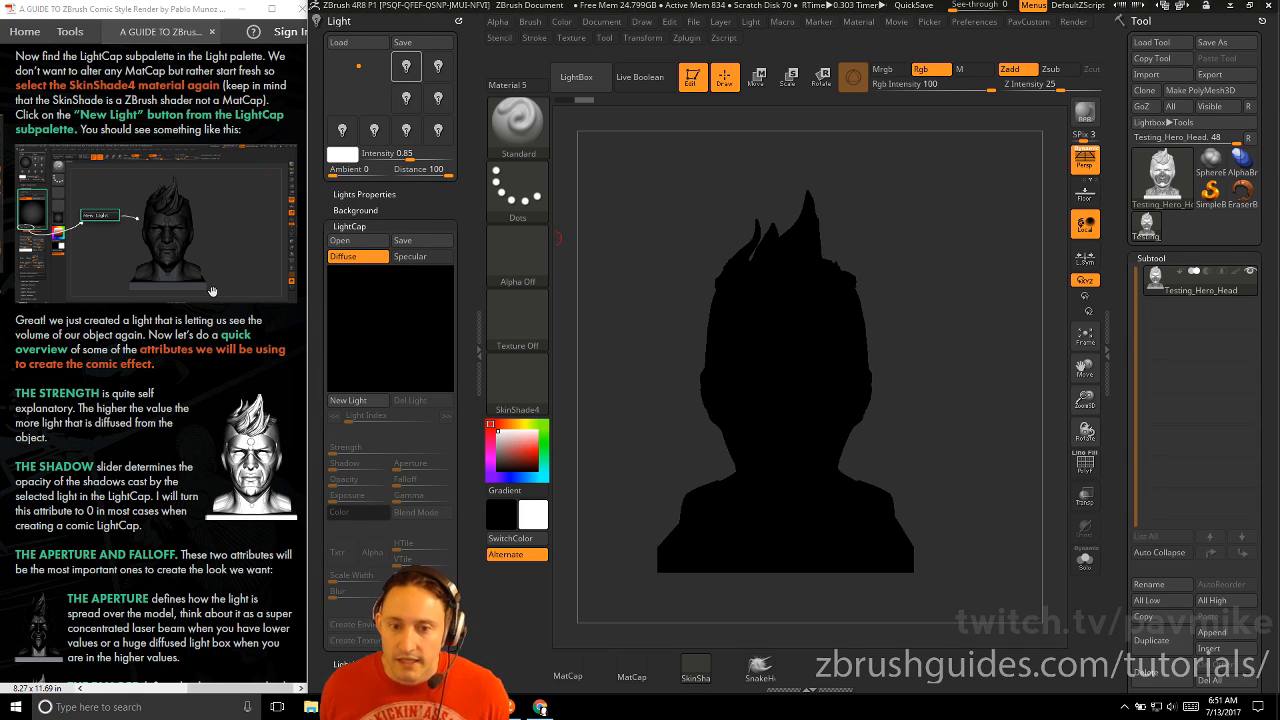
left_click(350, 401)
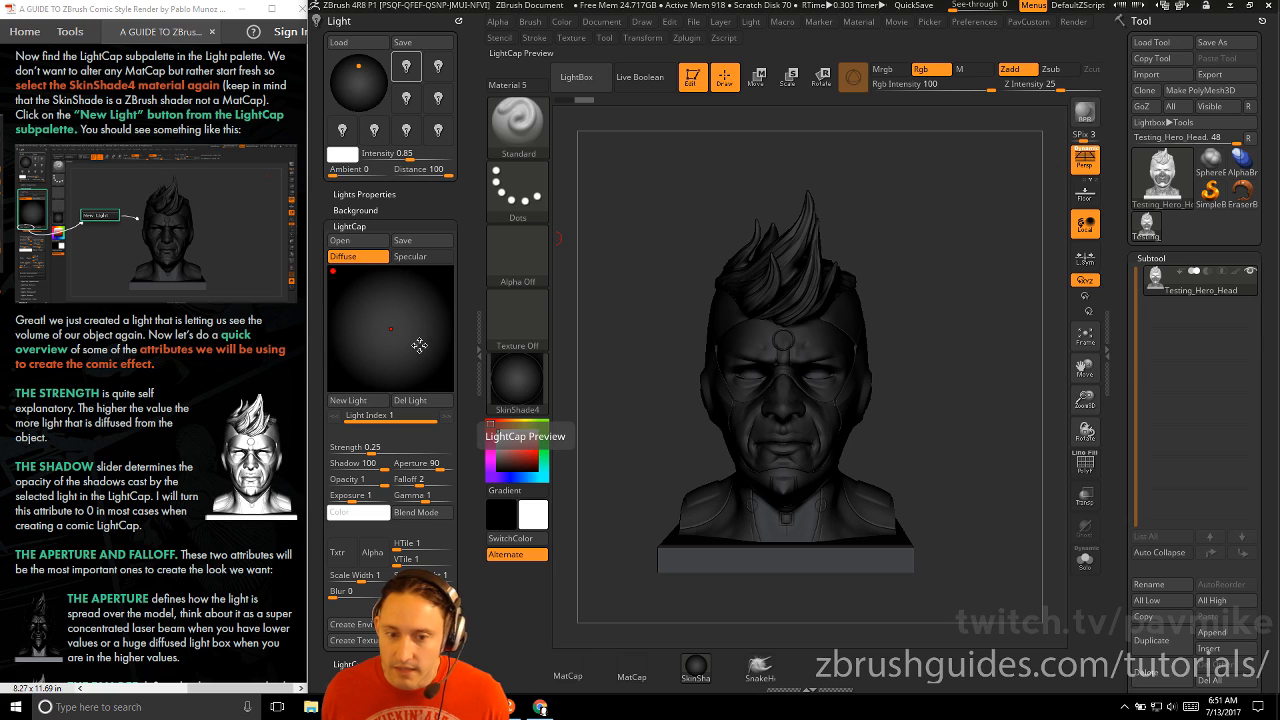
Set the new LightCap light's Strength to about 0.49, Shadow to 0 and Aperture to 80
scroll(174, 298, "down", 3)
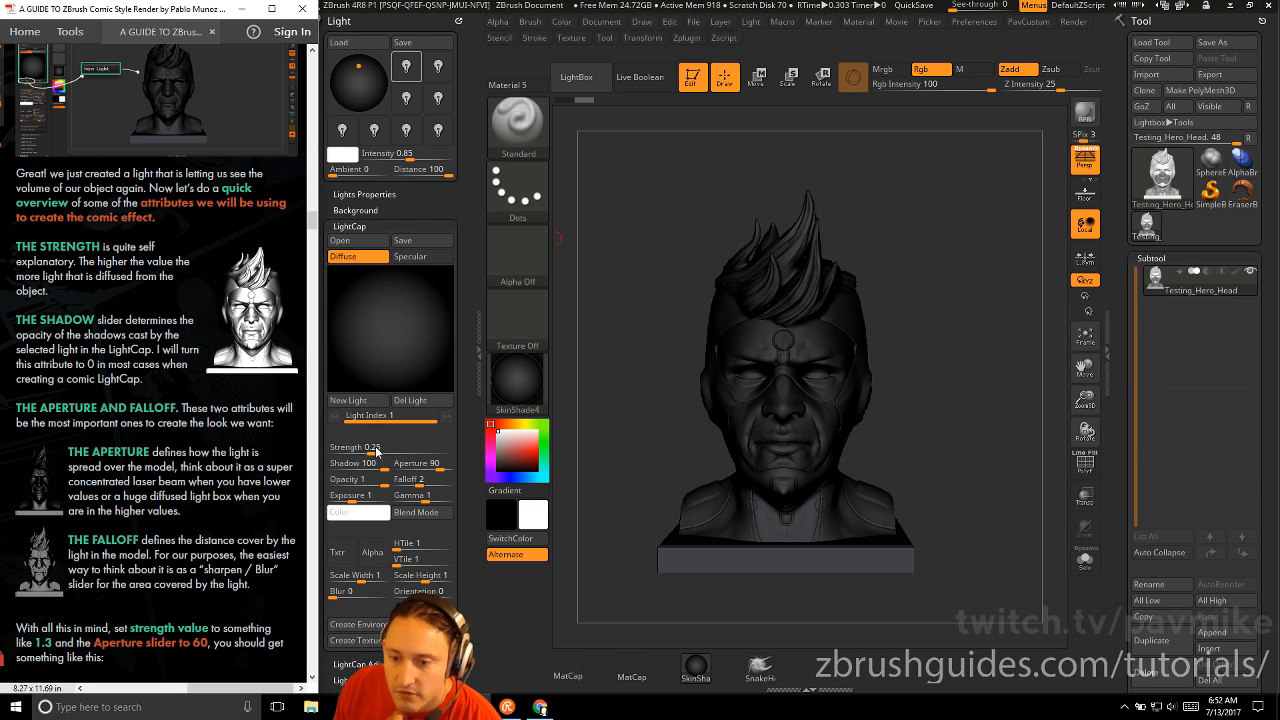
mouse_move(376, 452)
left_mouse_down()
mouse_move(356, 450)
mouse_move(368, 452)
left_mouse_up()
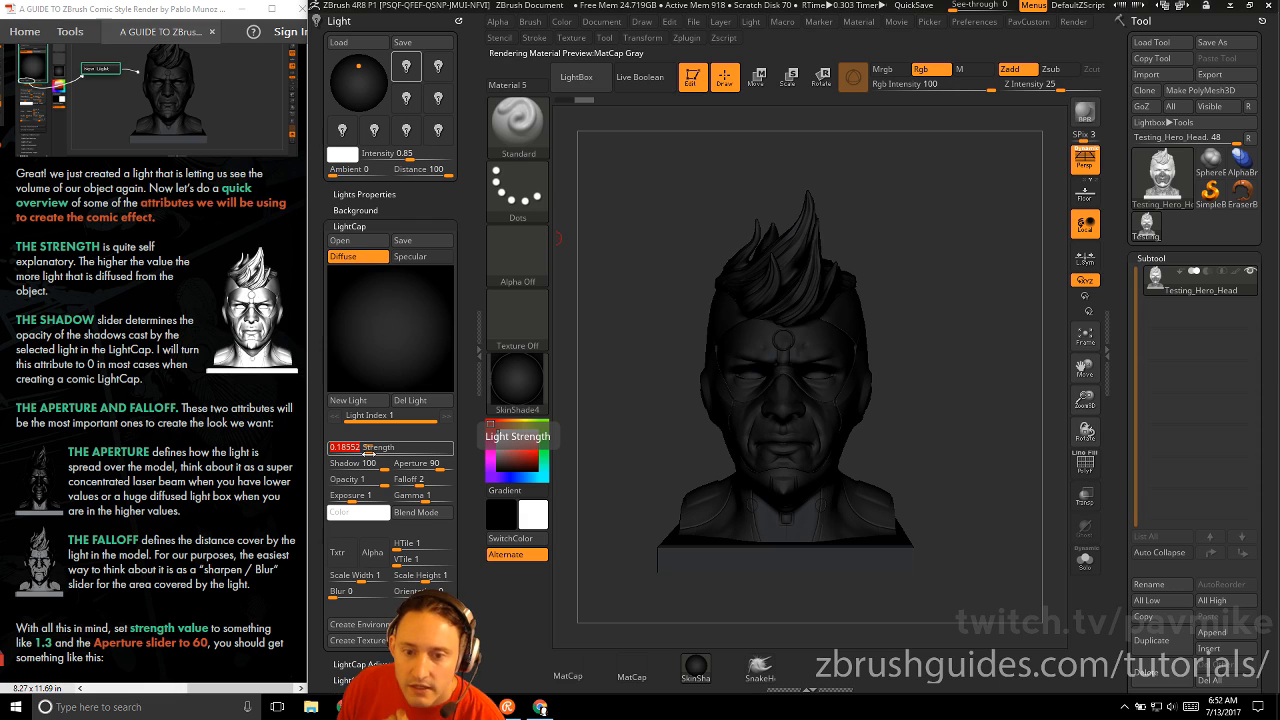
left_click_drag(368, 452, 379, 452)
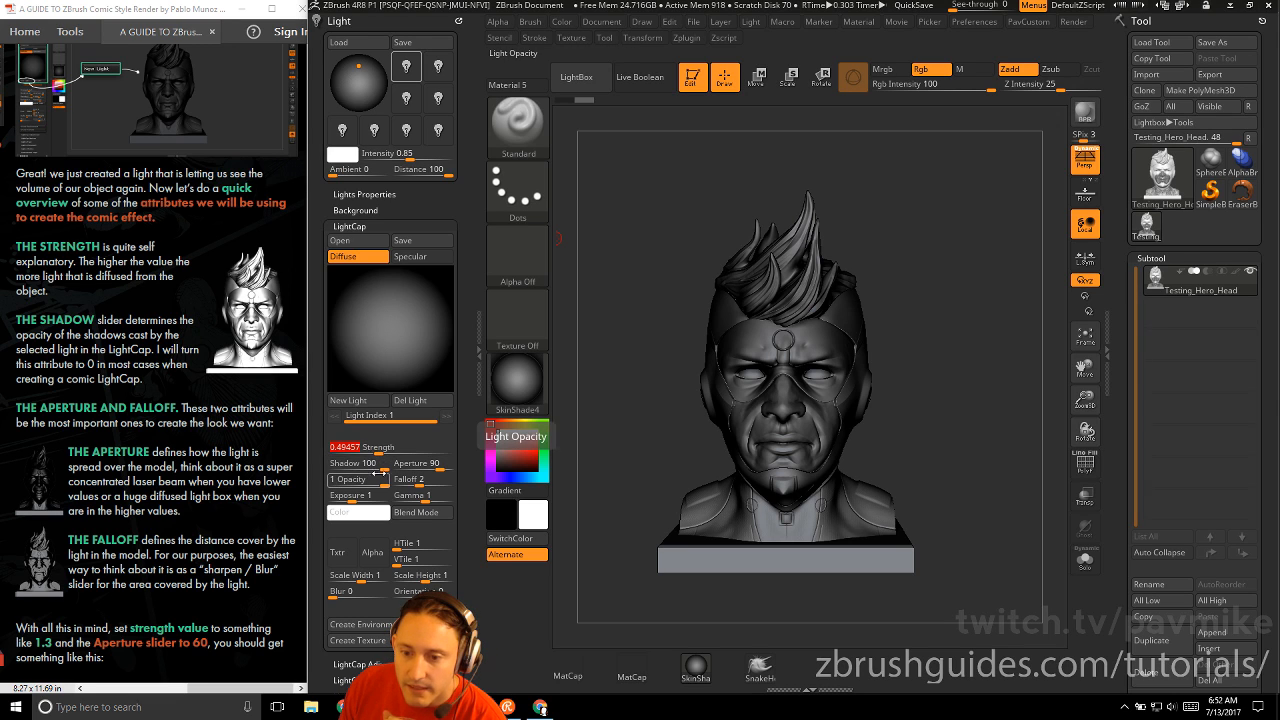
left_click_drag(381, 468, 352, 466)
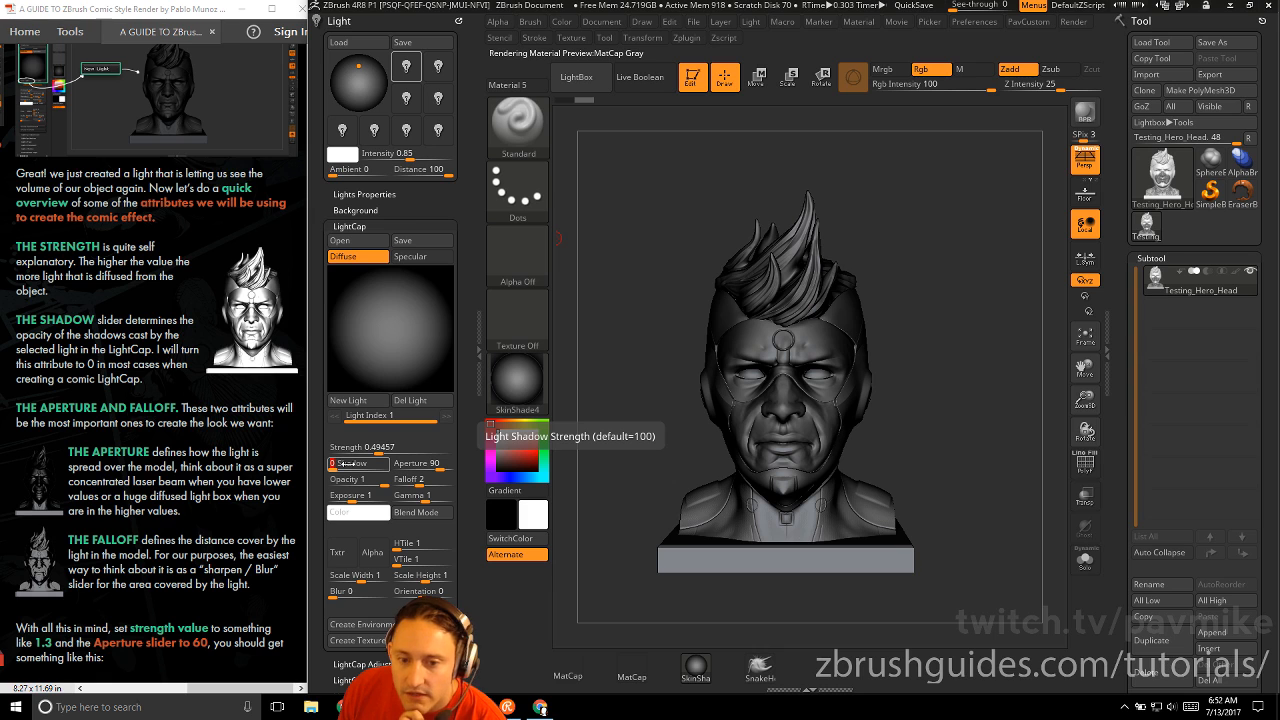
scroll(205, 515, "down", 2)
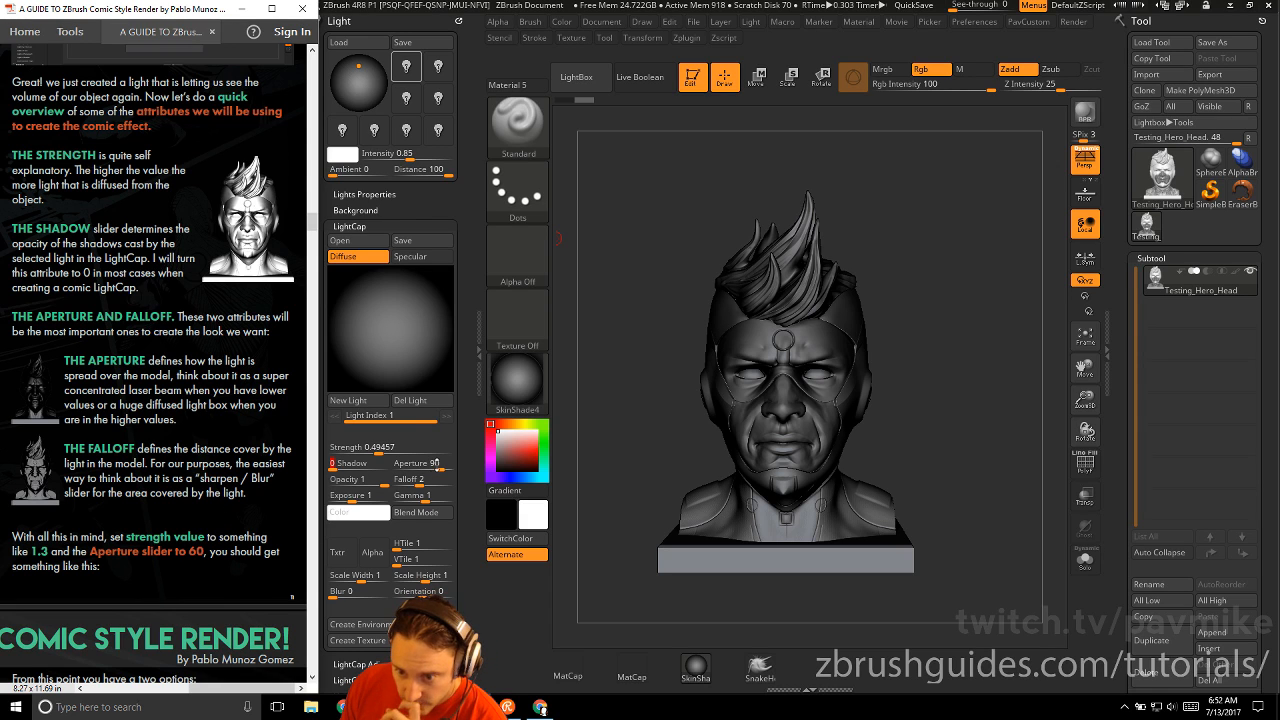
mouse_move(438, 464)
left_mouse_down()
mouse_move(427, 466)
mouse_move(440, 466)
left_mouse_up()
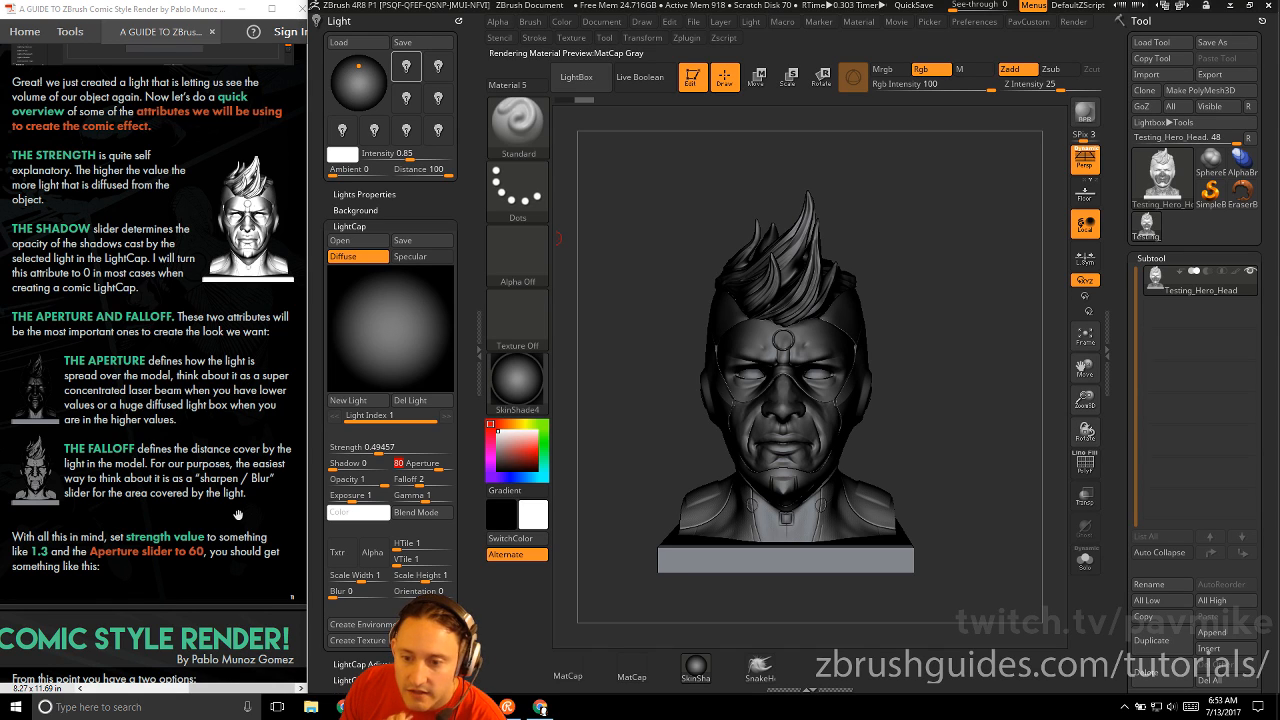
Set the LightCap light's Strength to 1.3, Aperture to 60 and Falloff to 2
mouse_move(428, 481)
left_mouse_down()
mouse_move(409, 481)
mouse_move(425, 483)
left_mouse_up()
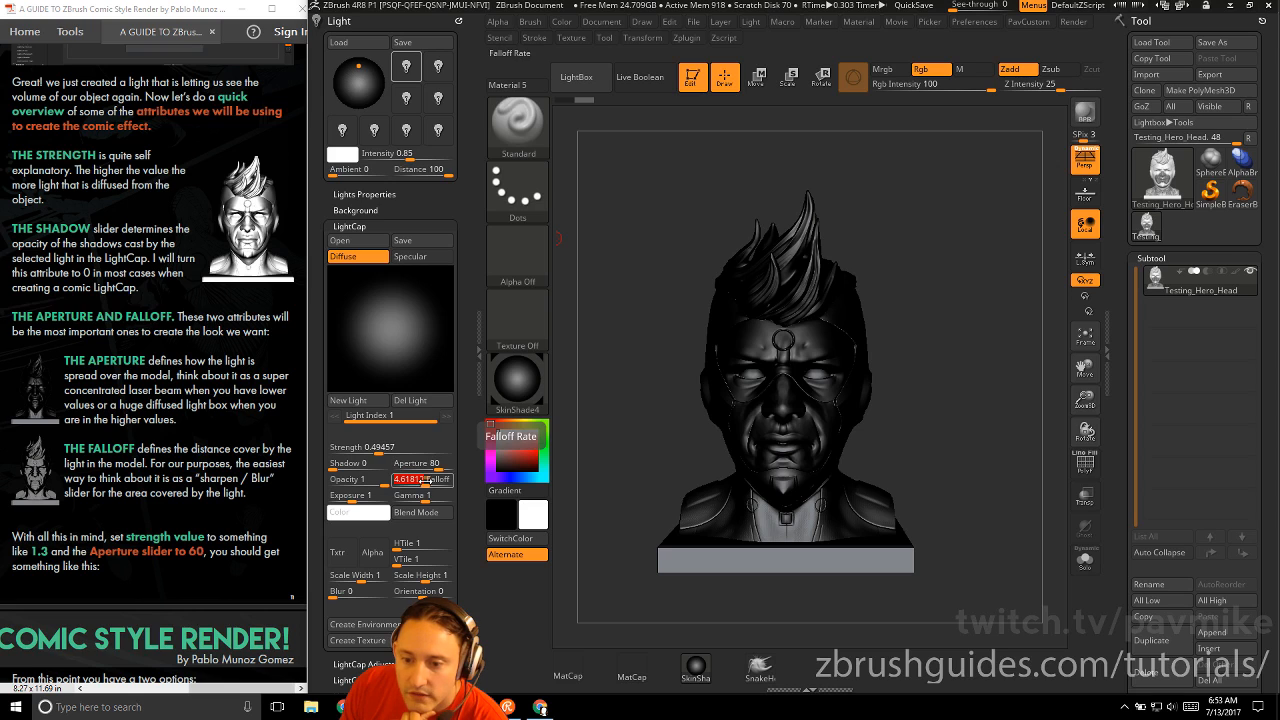
left_click(376, 448)
type("1.36")
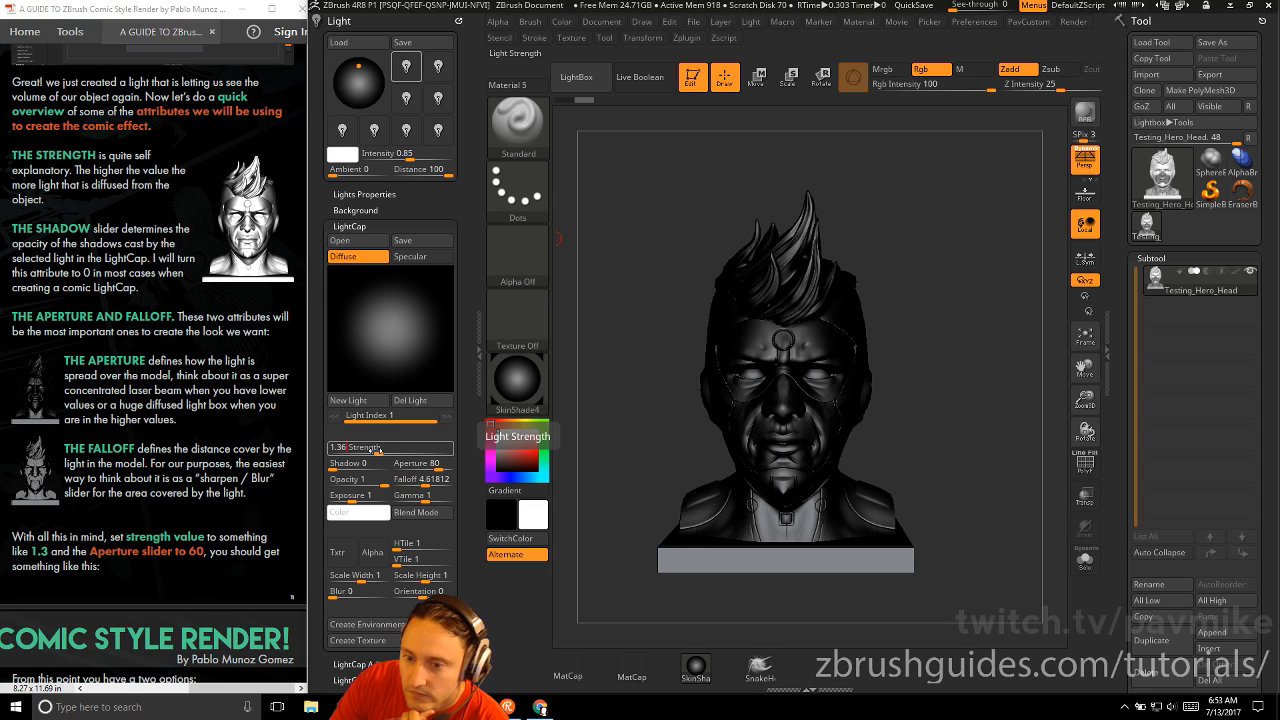
key("BackSpace")
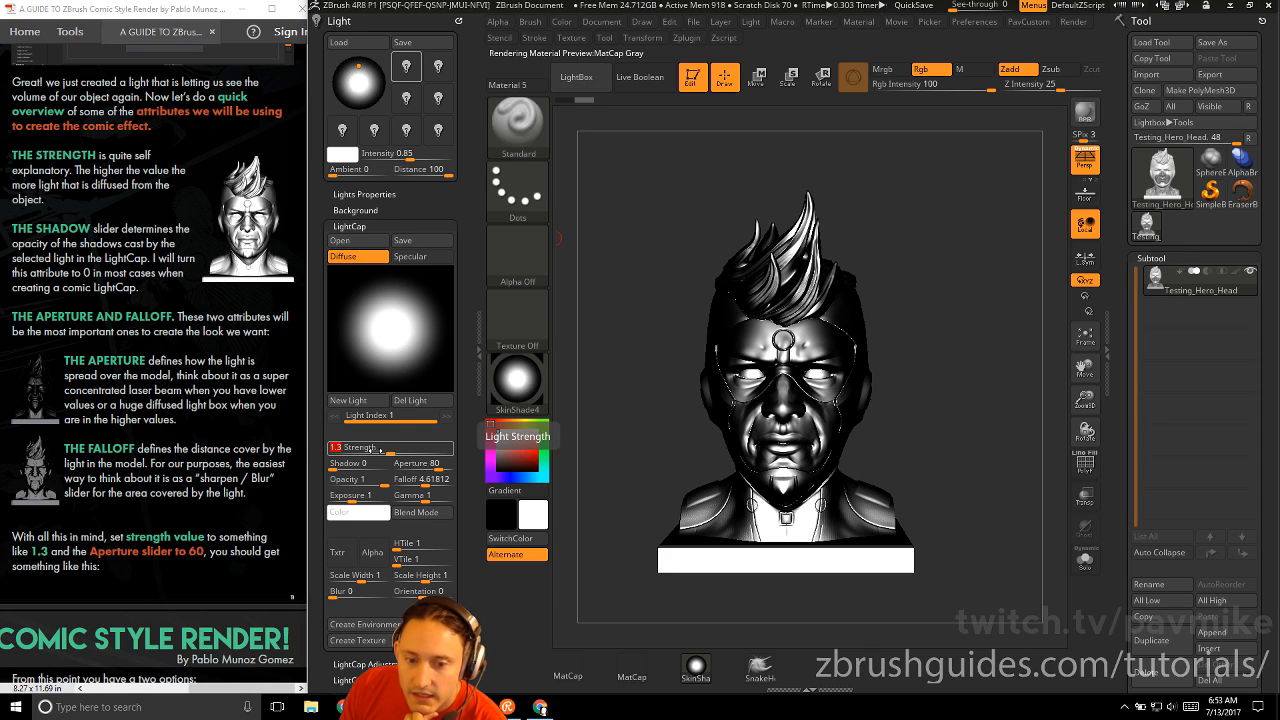
left_click(420, 463)
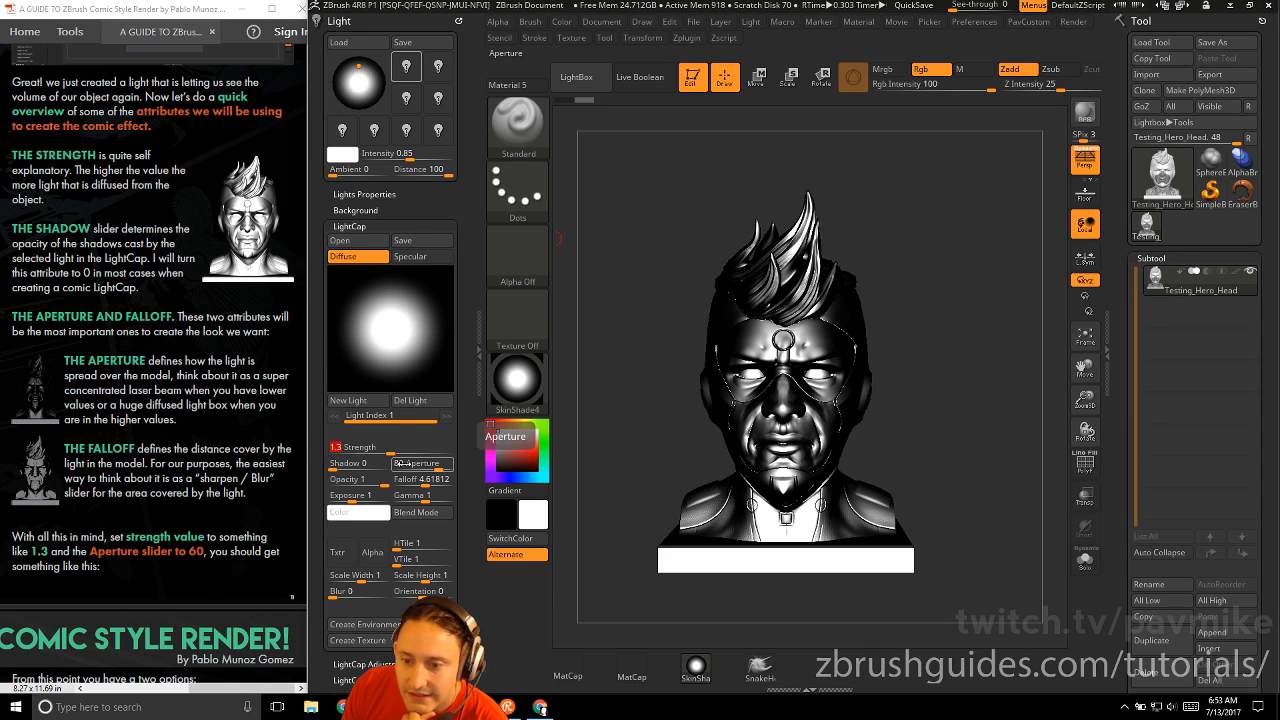
type("60")
key("Return")
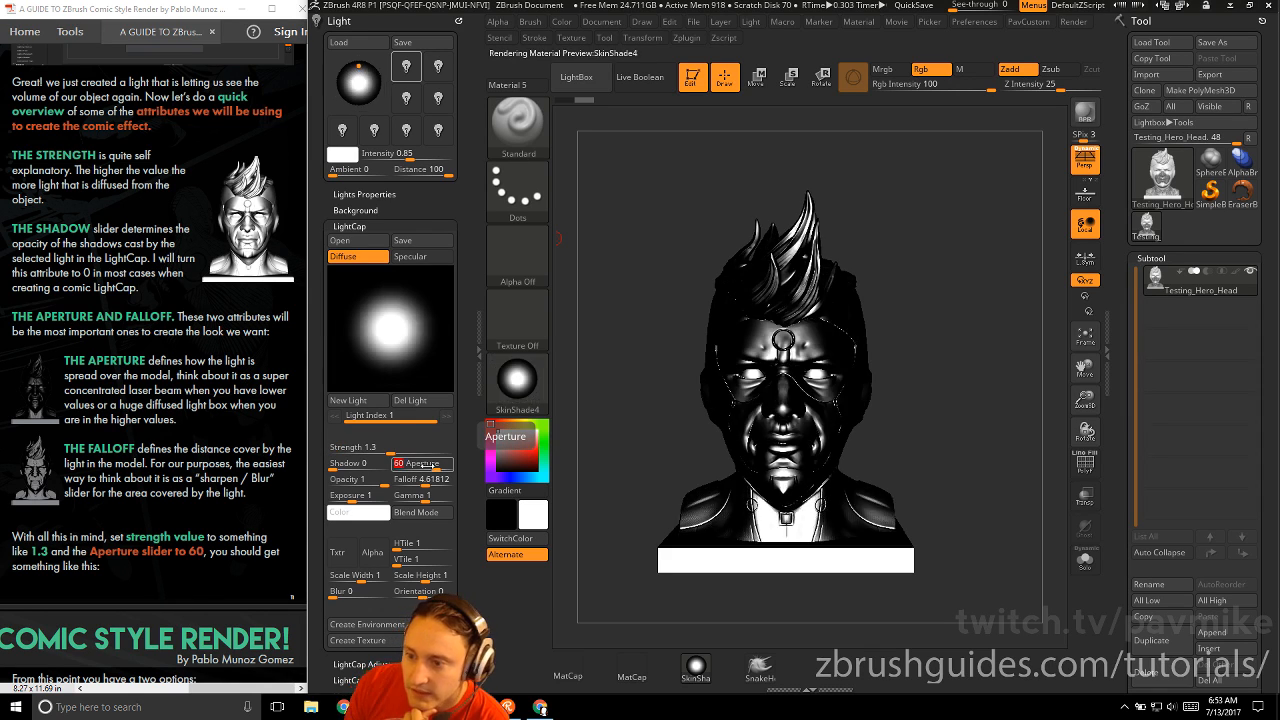
left_click(420, 479)
type("2")
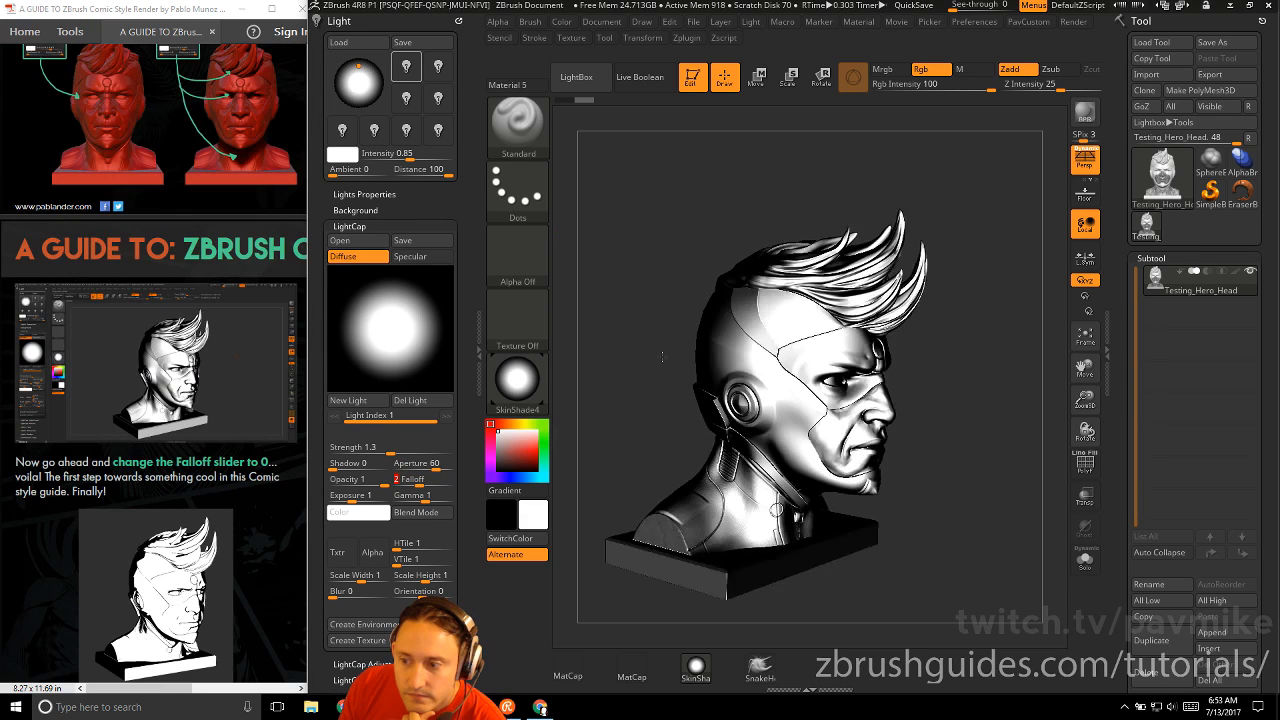
Set the light's Falloff to 0 for hard-edged black and white comic shading, and check it on the turned head
left_click(150, 406)
scroll(150, 406, "down", 1)
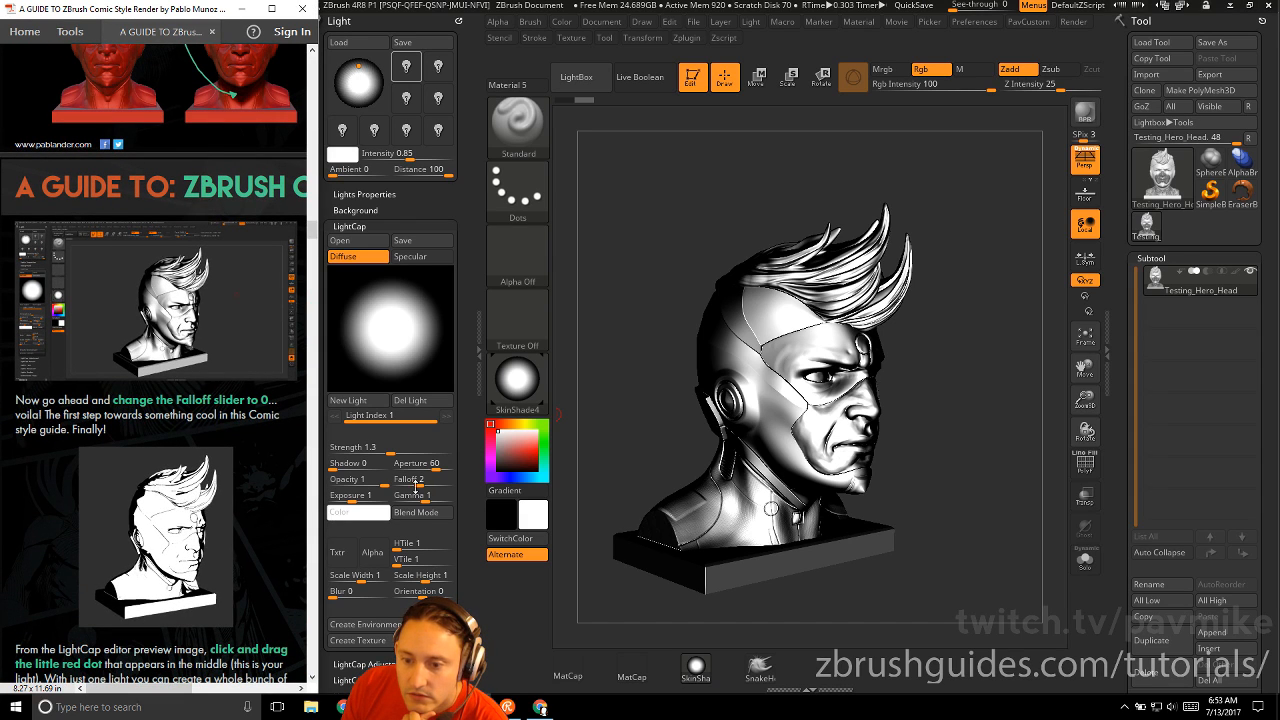
left_click_drag(419, 479, 395, 480)
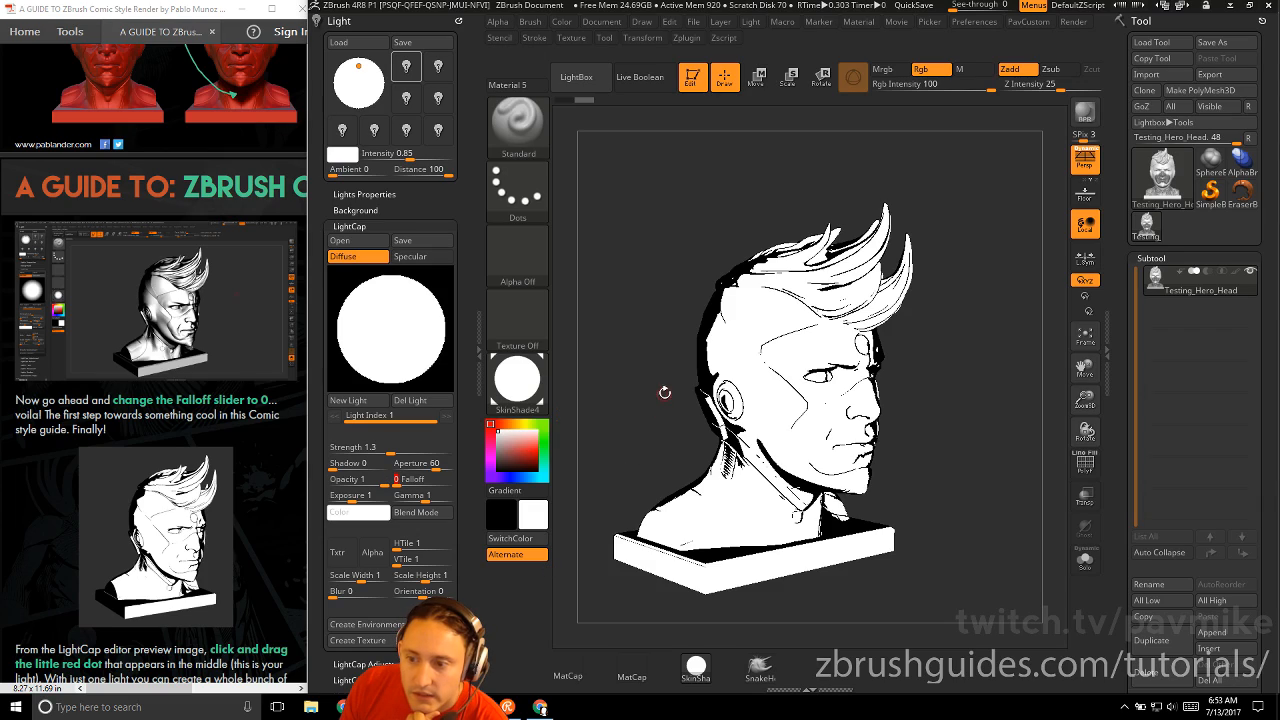
mouse_move(663, 383)
left_mouse_down()
mouse_move(618, 383)
mouse_move(685, 420)
mouse_move(654, 393)
left_mouse_up()
Try several light positions on the LightCap preview sphere, leaving the light slightly right of the sphere's centre
scroll(97, 231, "down", 4)
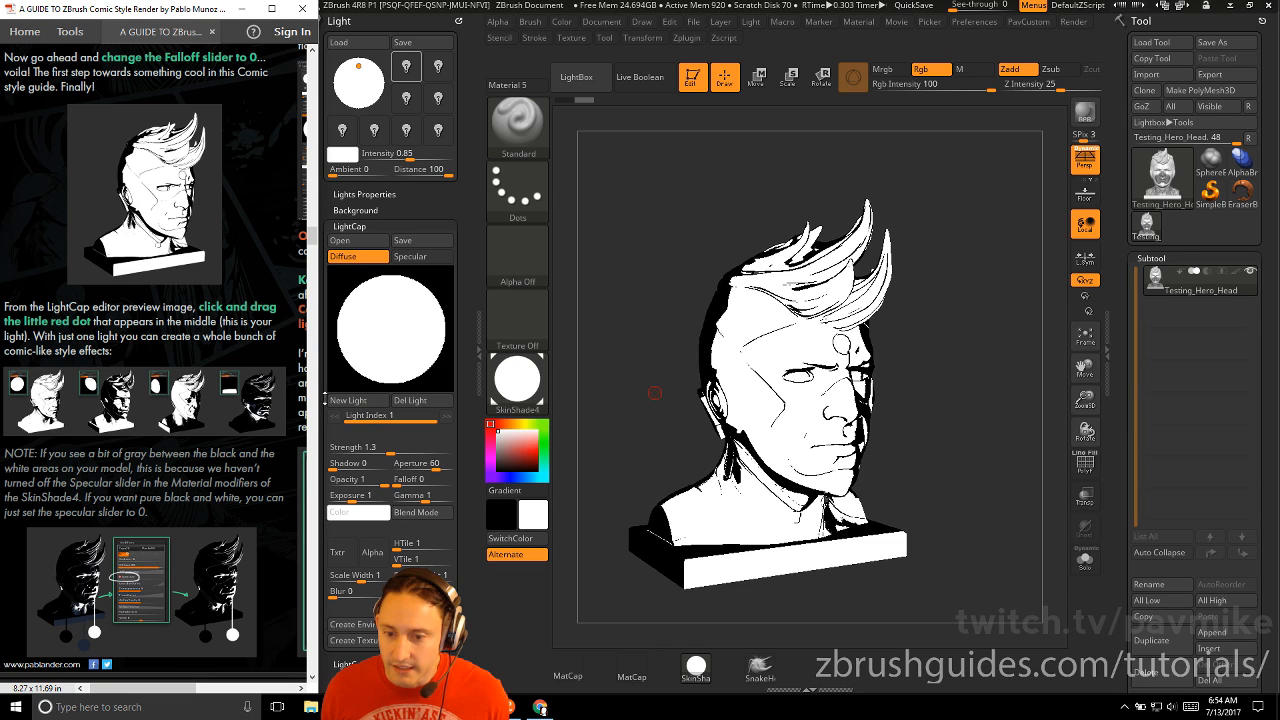
left_click(394, 320)
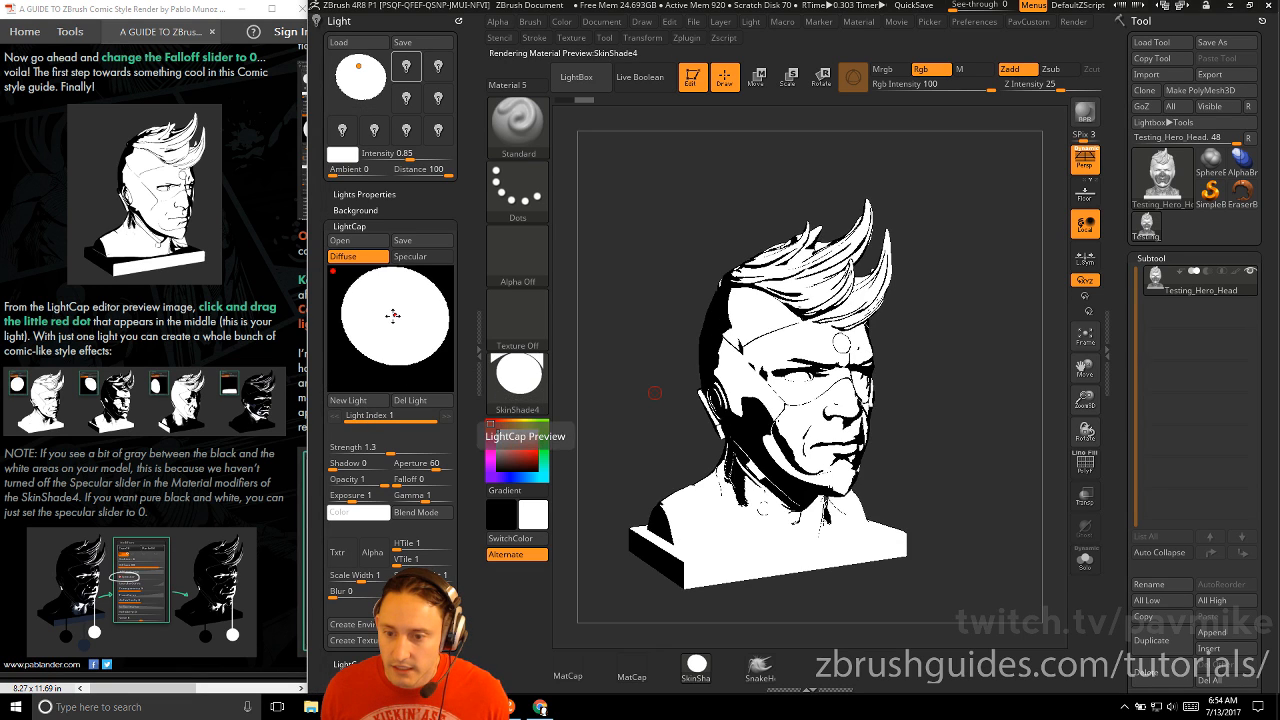
mouse_move(384, 332)
left_mouse_down()
mouse_move(368, 322)
mouse_move(412, 336)
left_mouse_up()
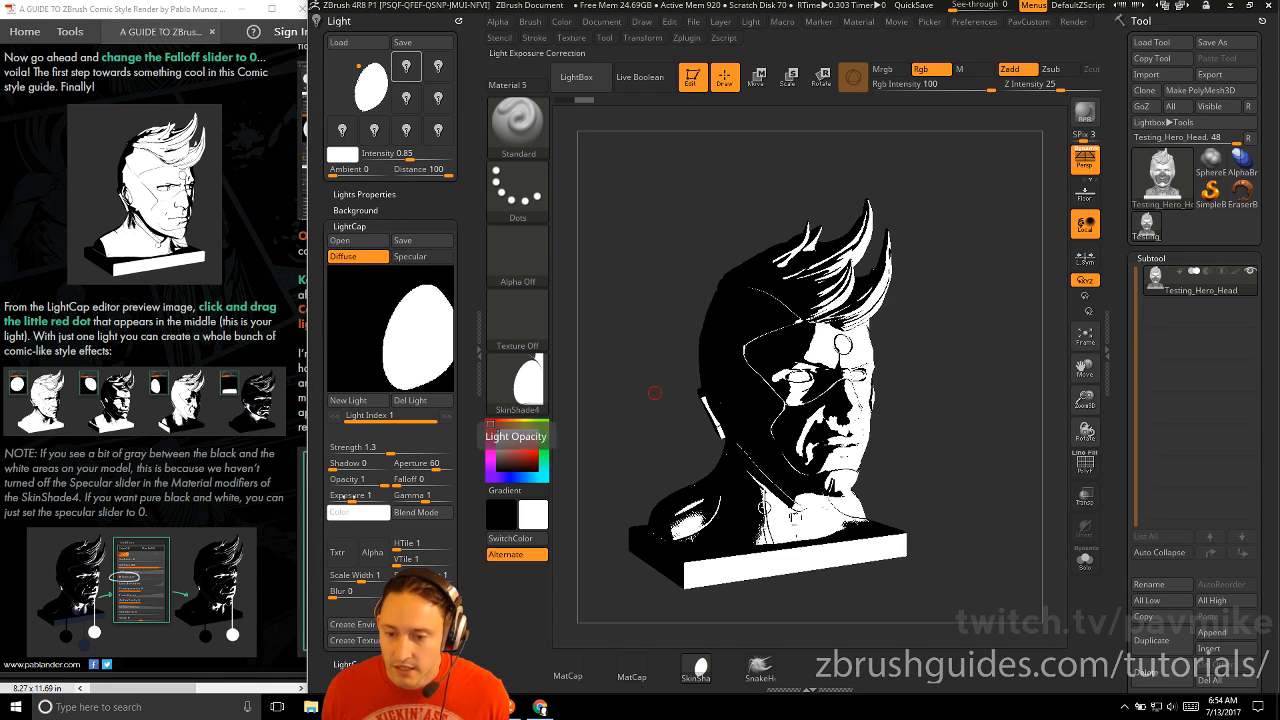
mouse_move(401, 325)
left_mouse_down()
mouse_move(389, 313)
mouse_move(390, 353)
mouse_move(395, 323)
left_mouse_up()
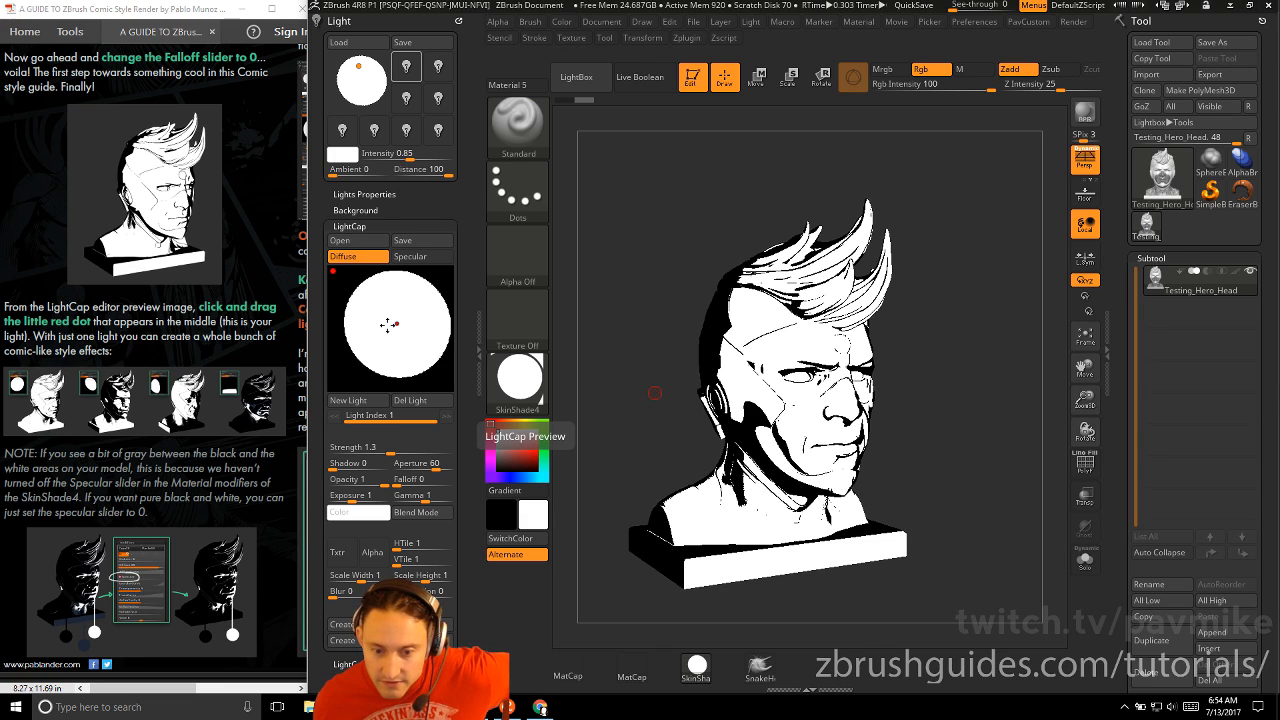
left_click_drag(388, 324, 700, 237)
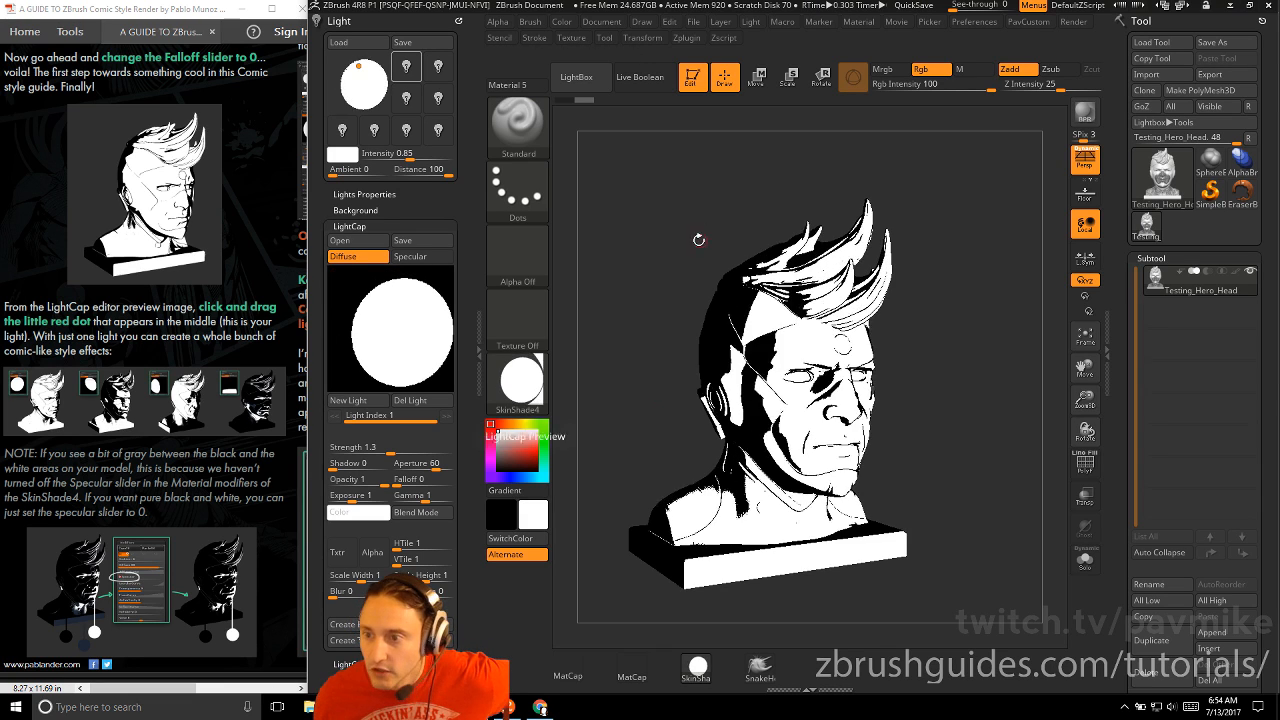
Lower the SkinShade4 material's Specular to 0 in its modifiers
left_click(859, 22)
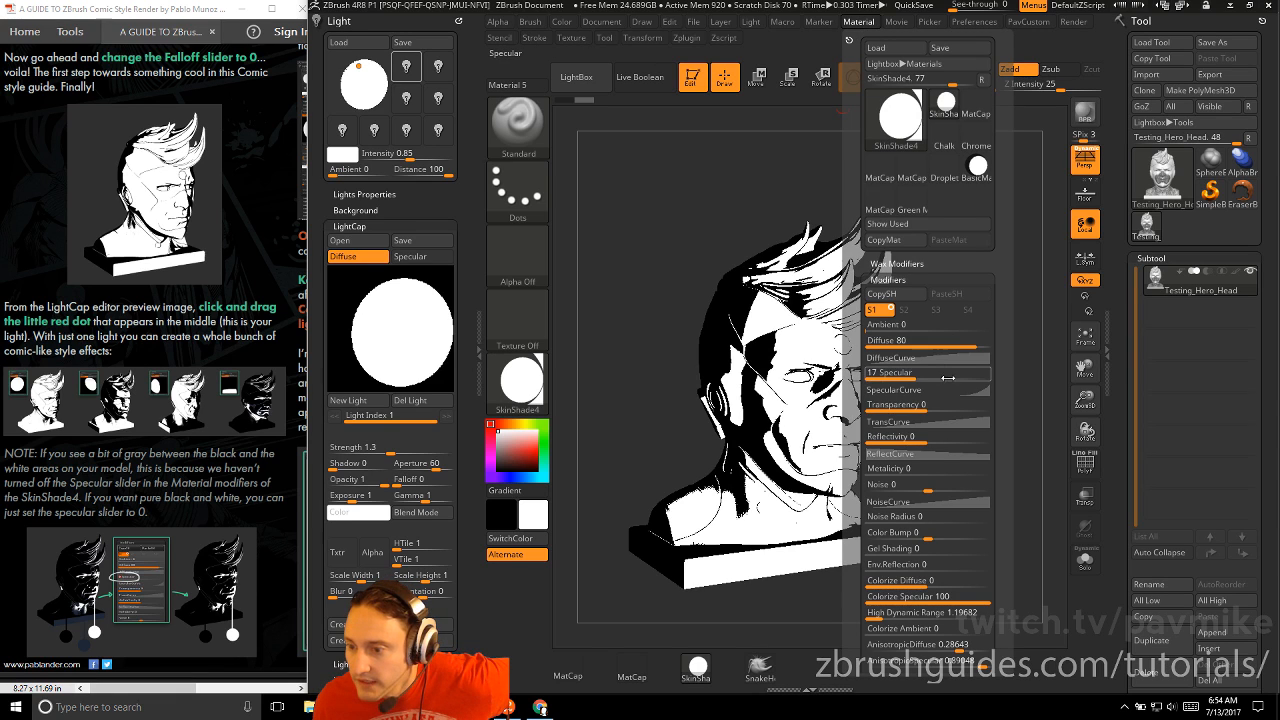
left_click_drag(916, 378, 869, 374)
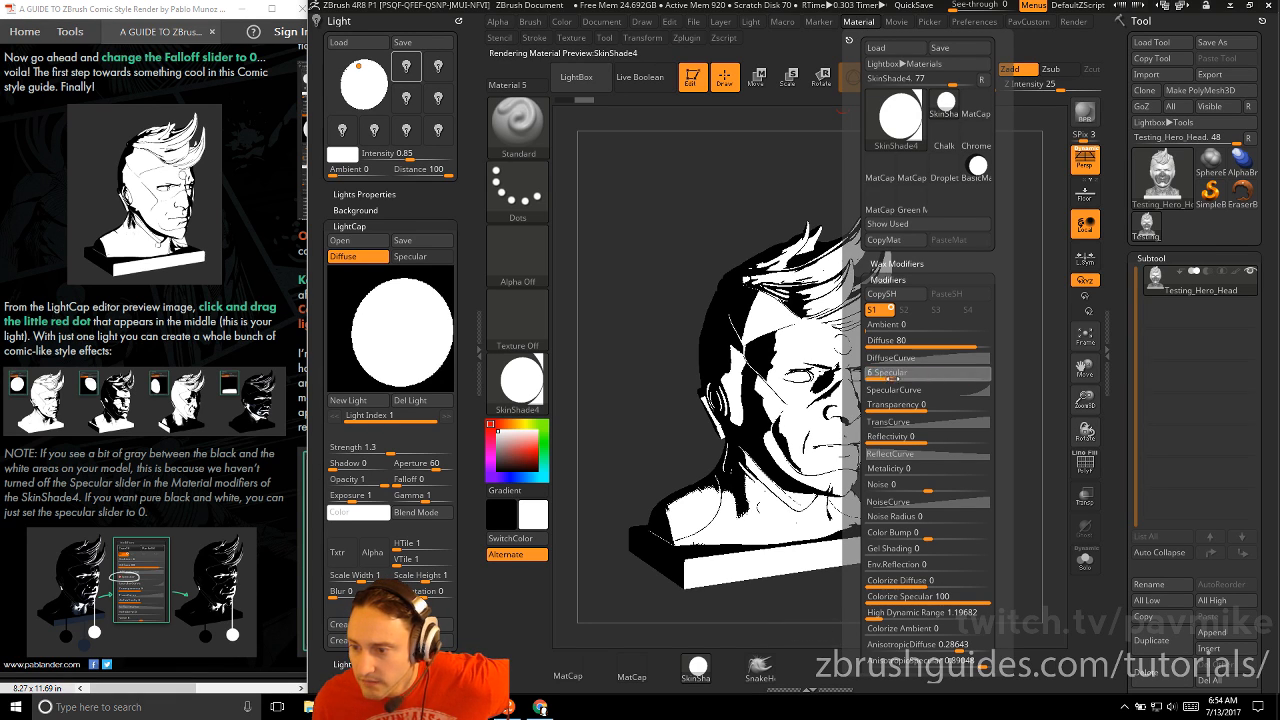
Turn on the hero head's polypaint and shift the LightCap light slightly up and left of the sphere's centre
scroll(143, 288, "down", 5)
scroll(143, 288, "up", 1)
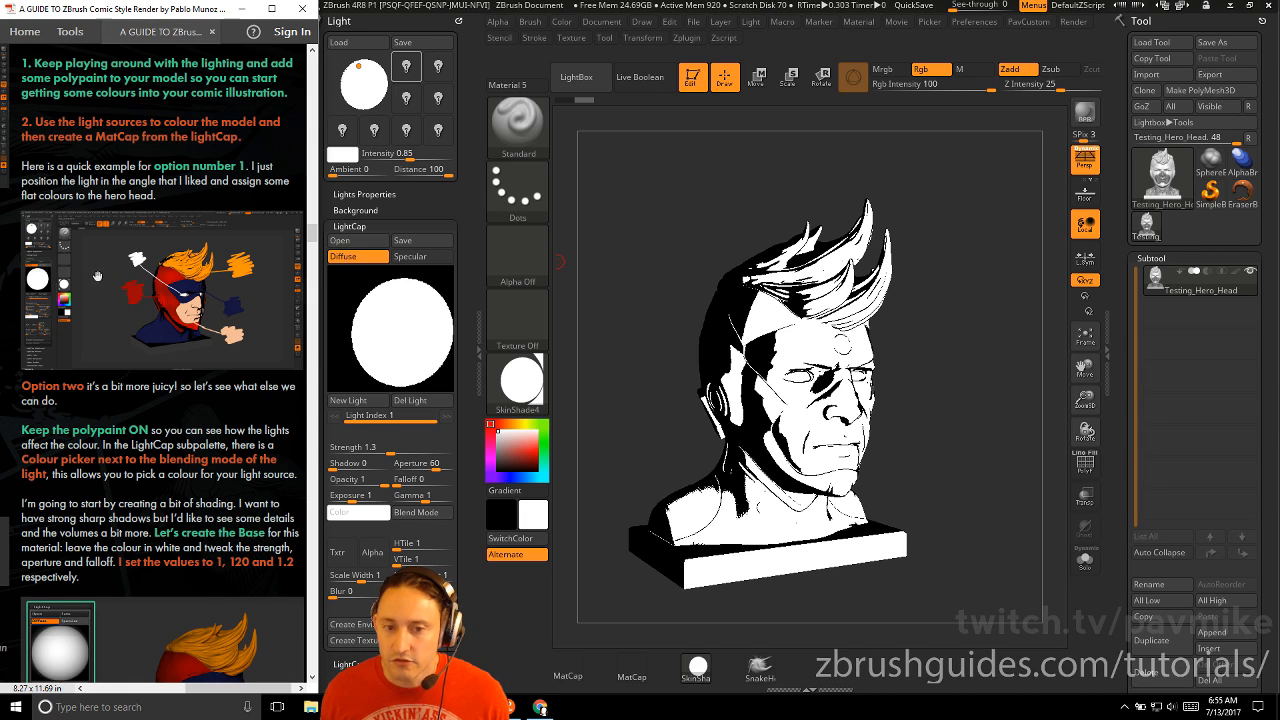
left_click(1236, 271)
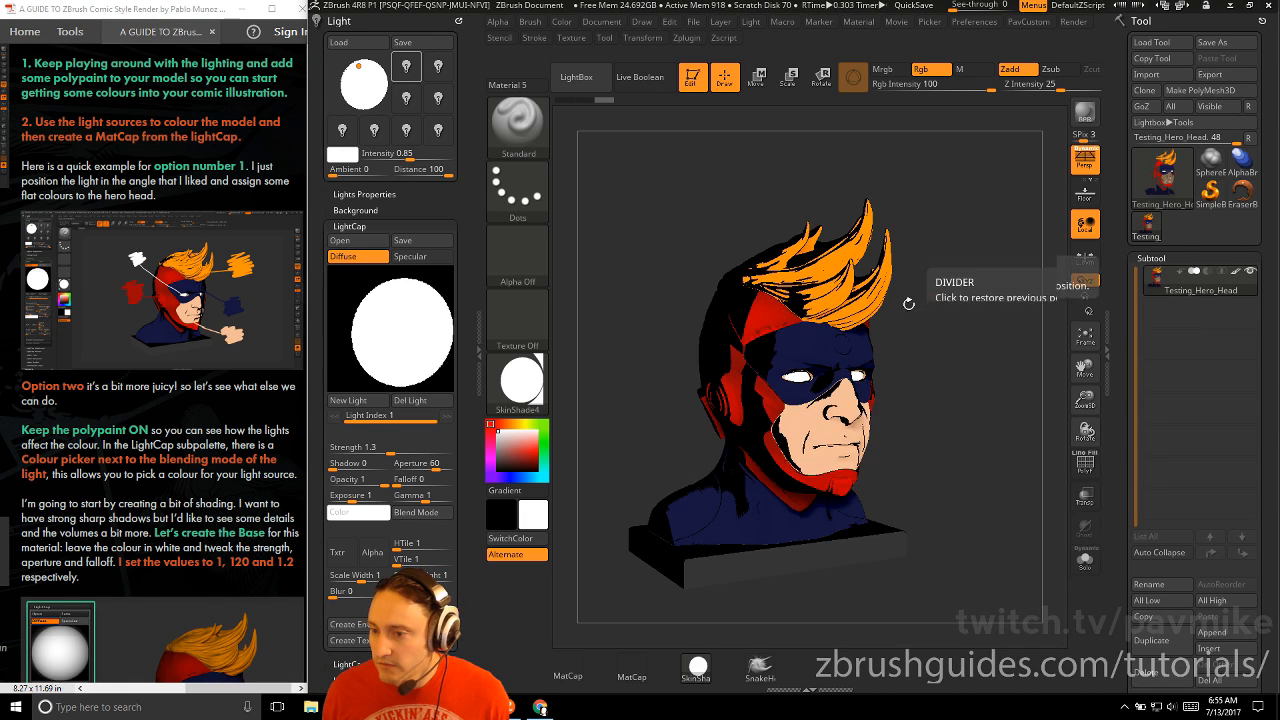
mouse_move(409, 329)
left_mouse_down()
mouse_move(386, 322)
mouse_move(383, 298)
mouse_move(388, 310)
left_mouse_up()
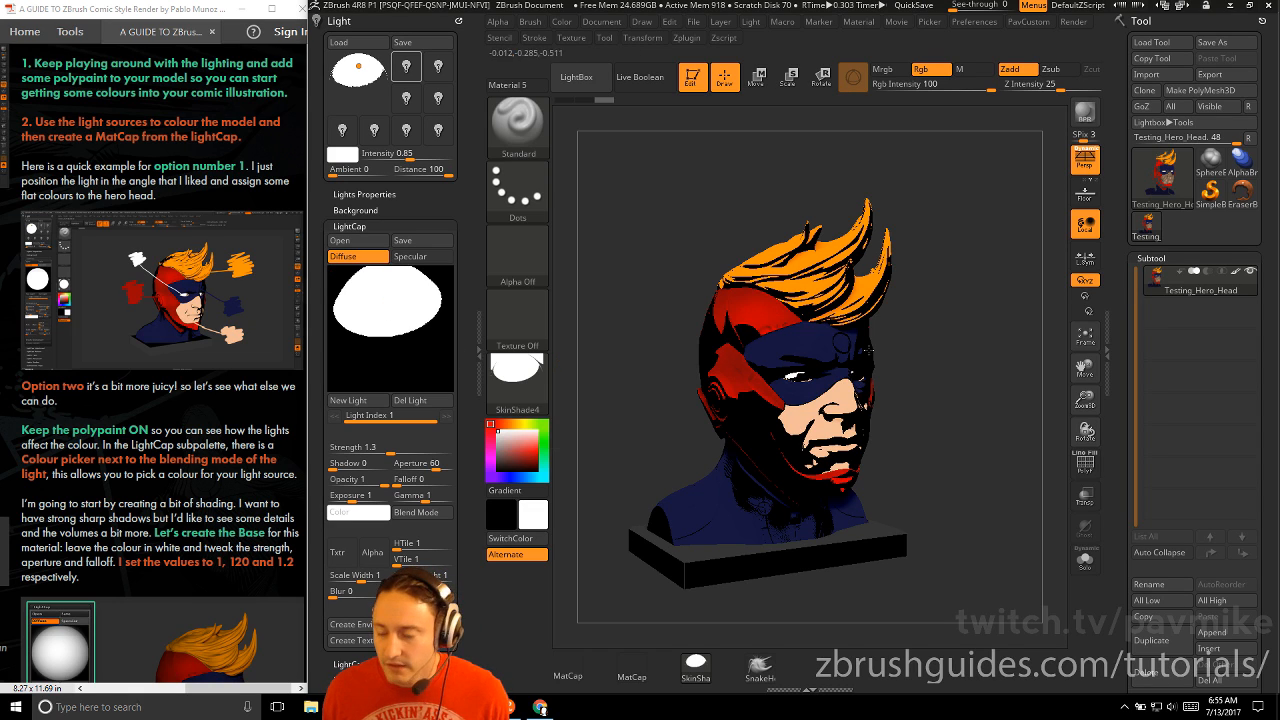
left_click_drag(388, 310, 385, 326)
Set the base light's Strength to 1, Aperture to 120 and Falloff to 1.2
scroll(232, 294, "down", 1)
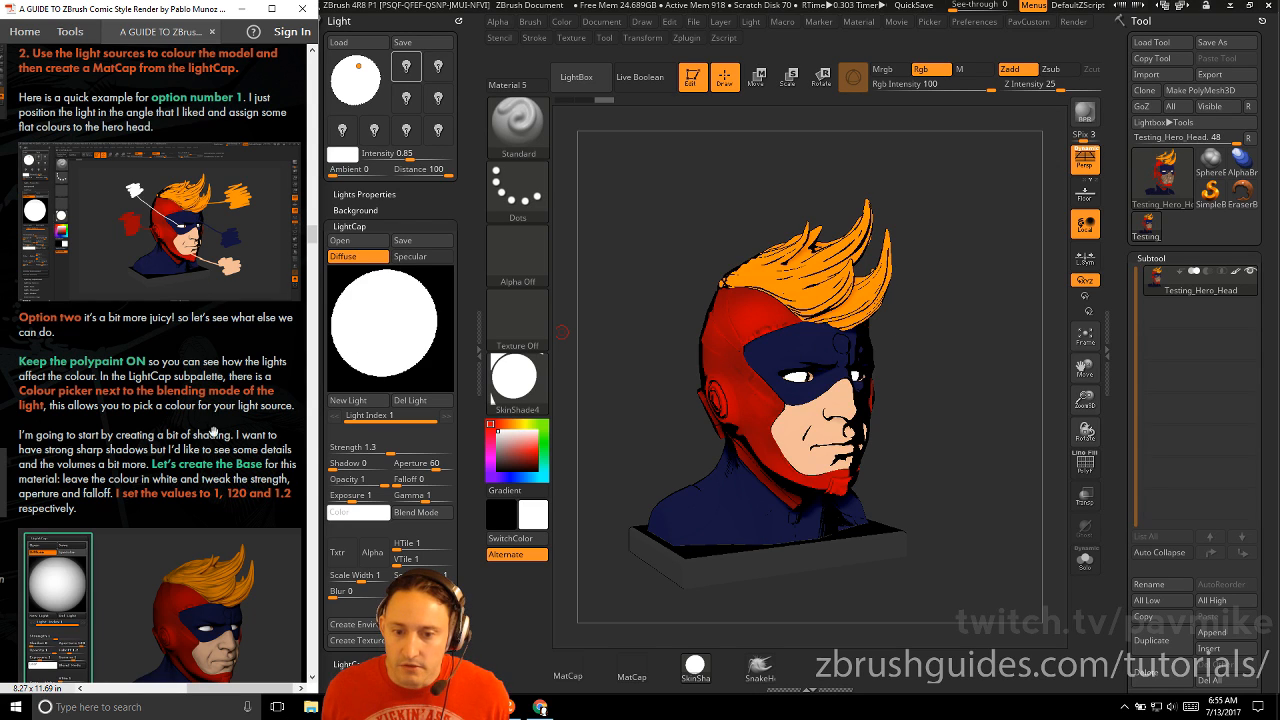
scroll(212, 432, "down", 3)
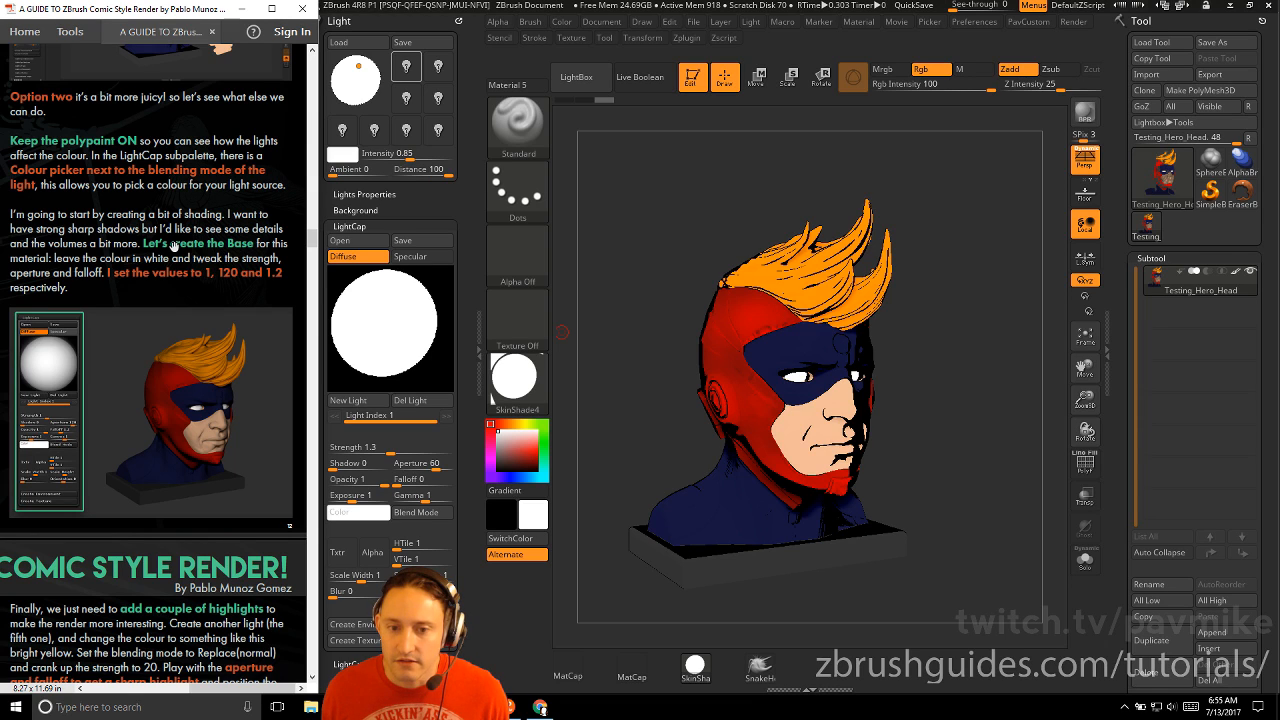
scroll(172, 240, "up", 1)
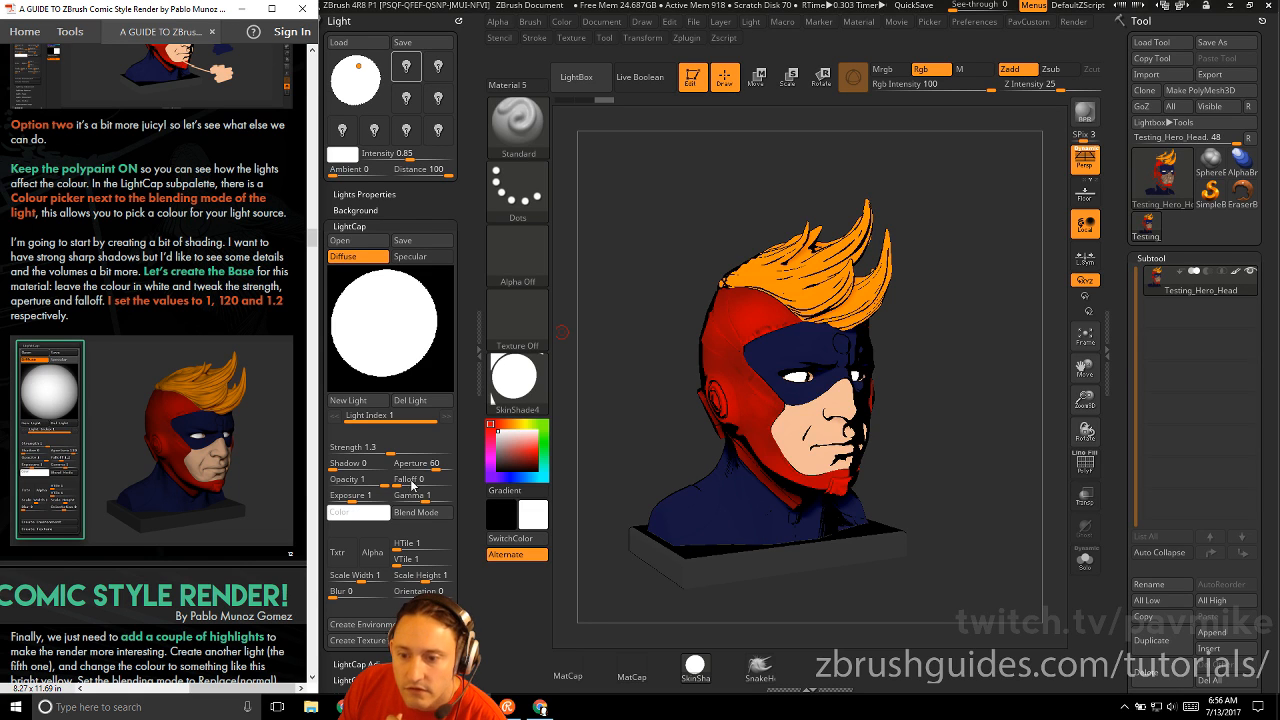
left_click_drag(390, 452, 384, 451)
type("1")
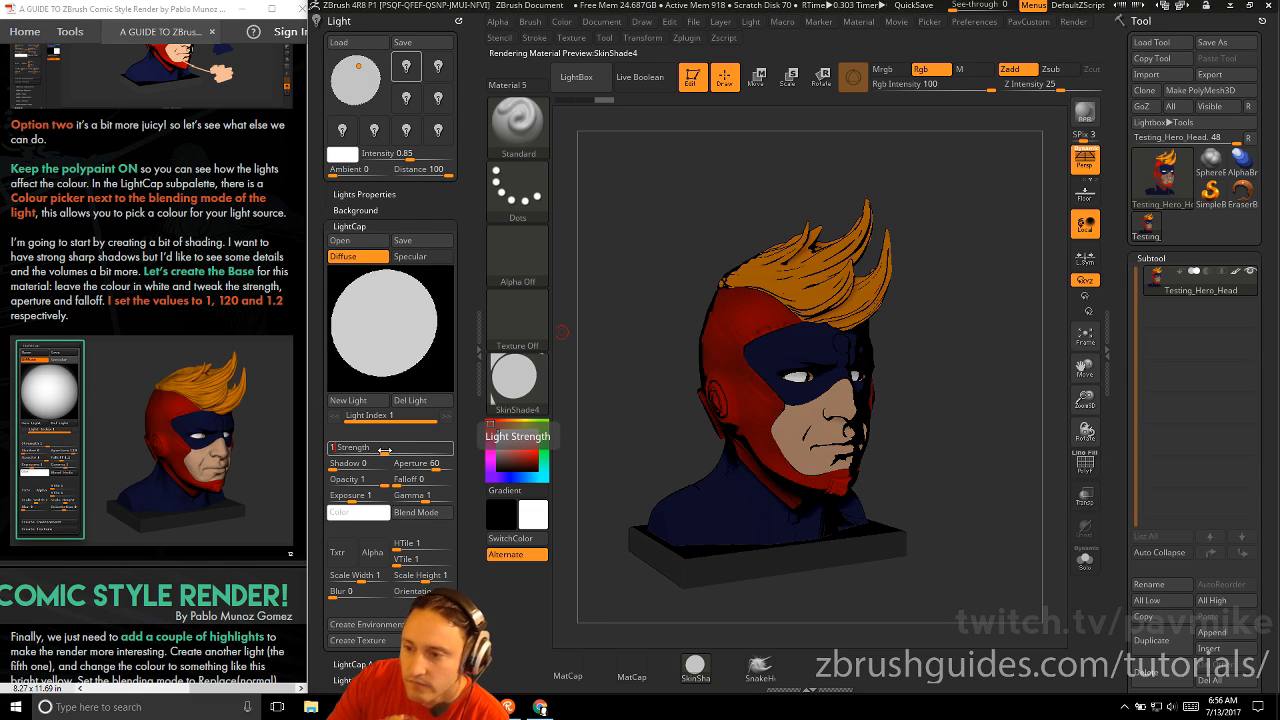
key("Return")
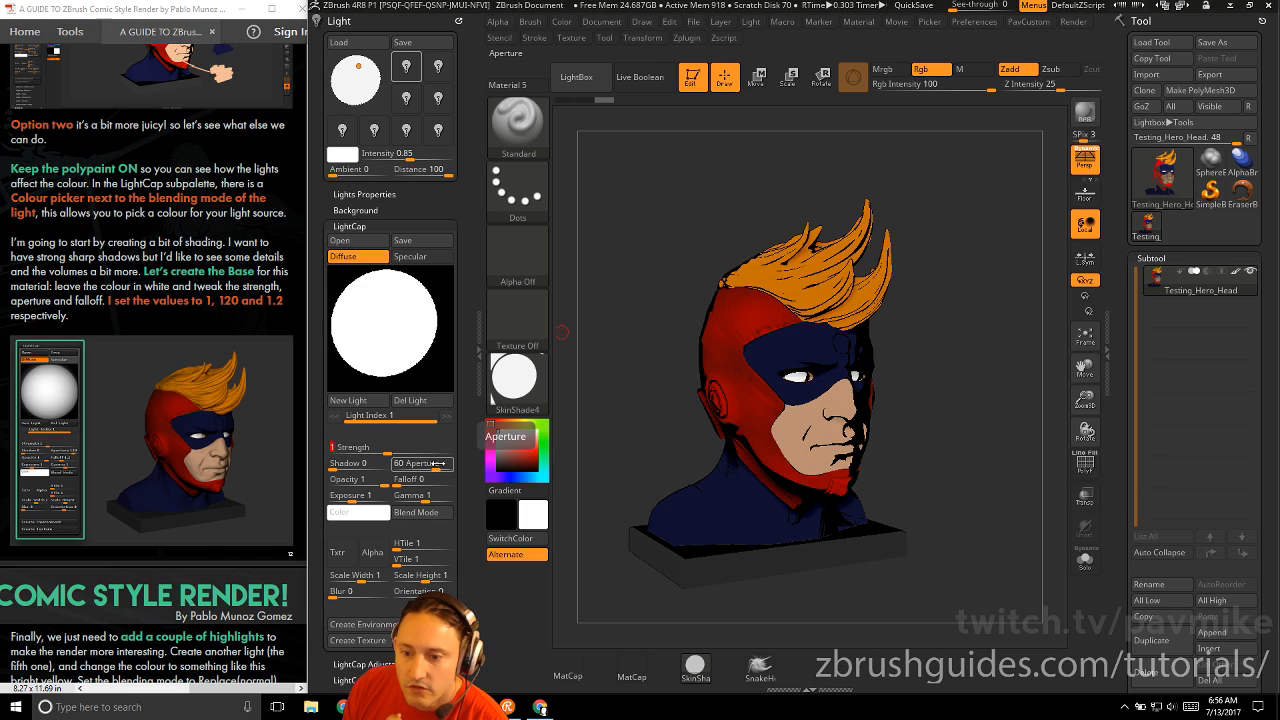
type("120")
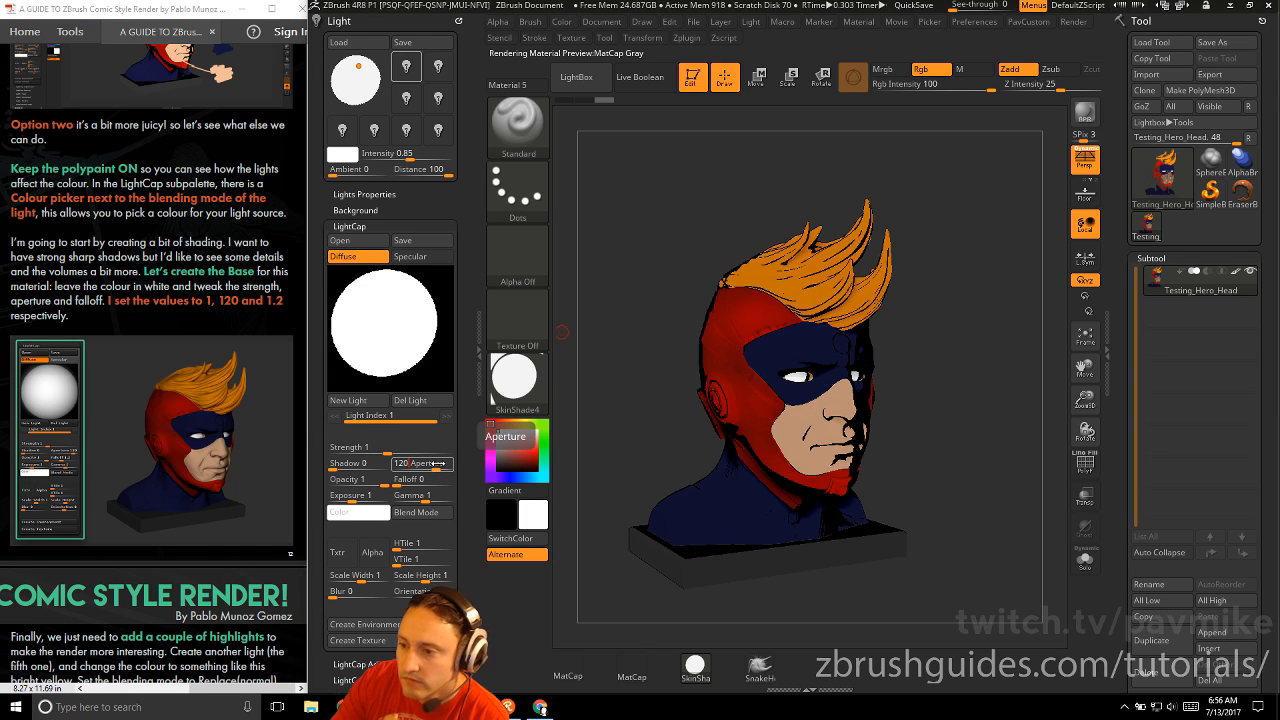
key("Return")
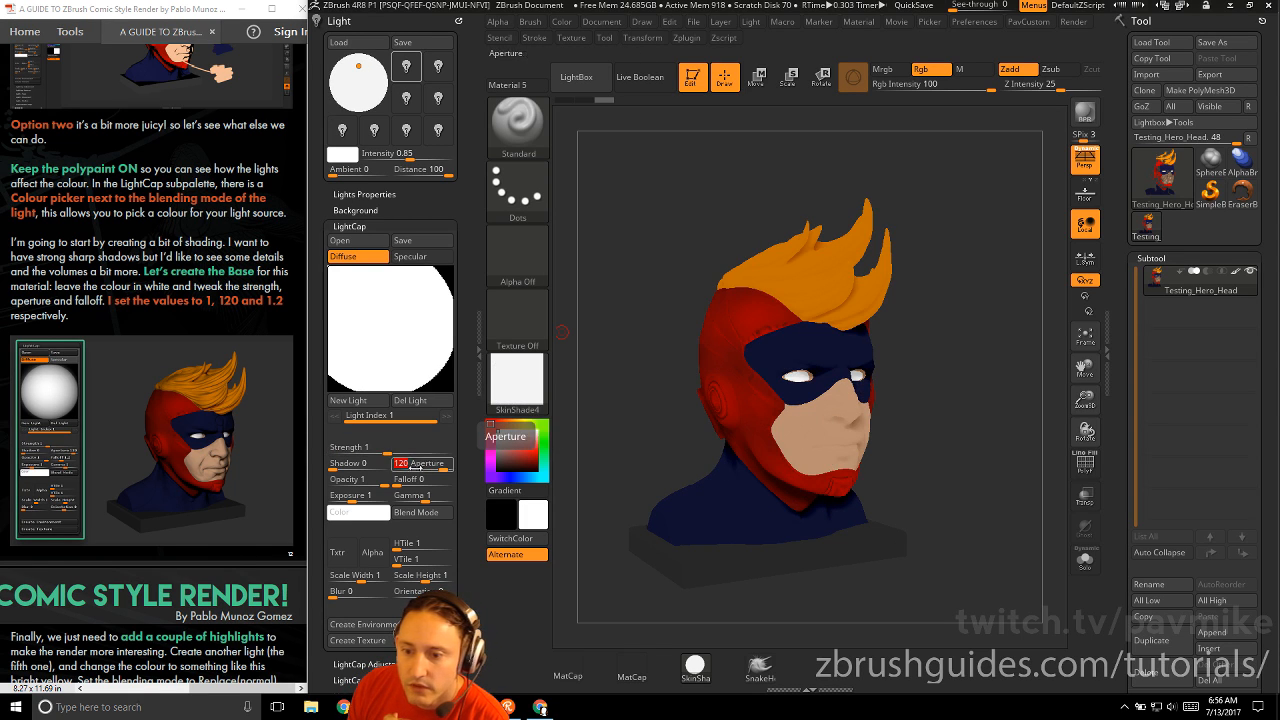
key("Return")
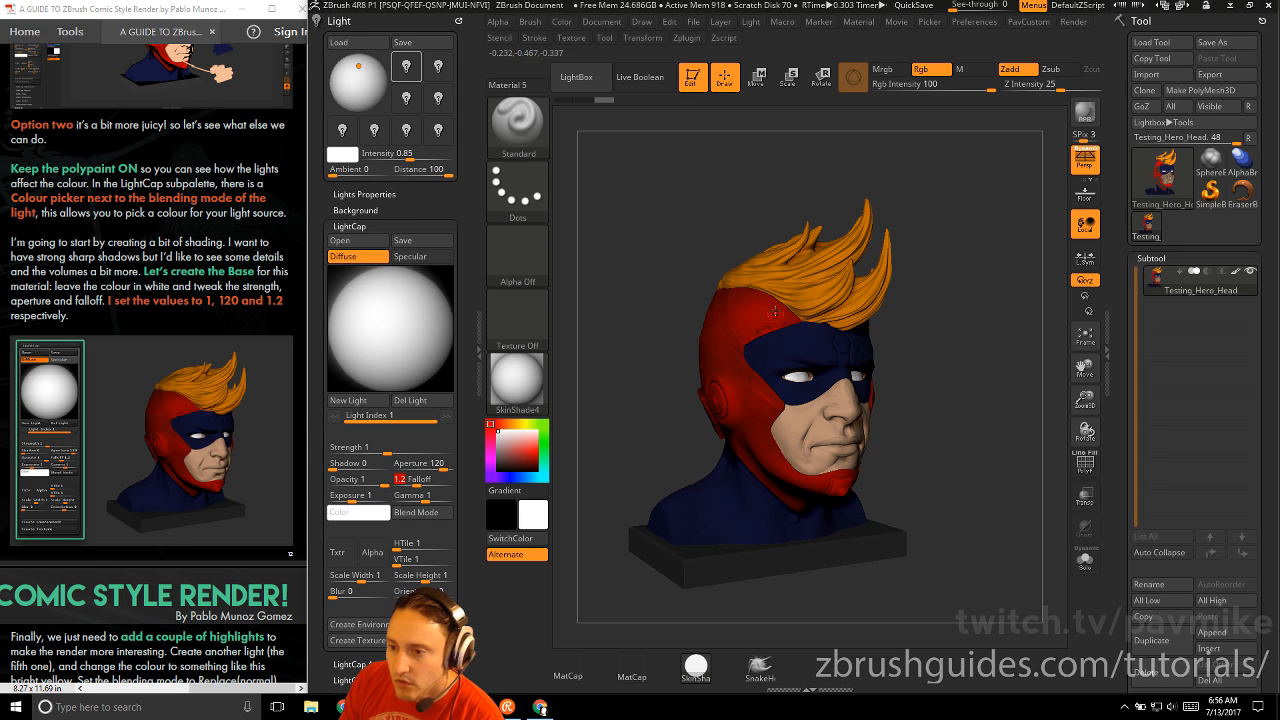
Reposition the base light just above the centre of the LightCap preview sphere
left_click(166, 326)
scroll(166, 326, "down", 10)
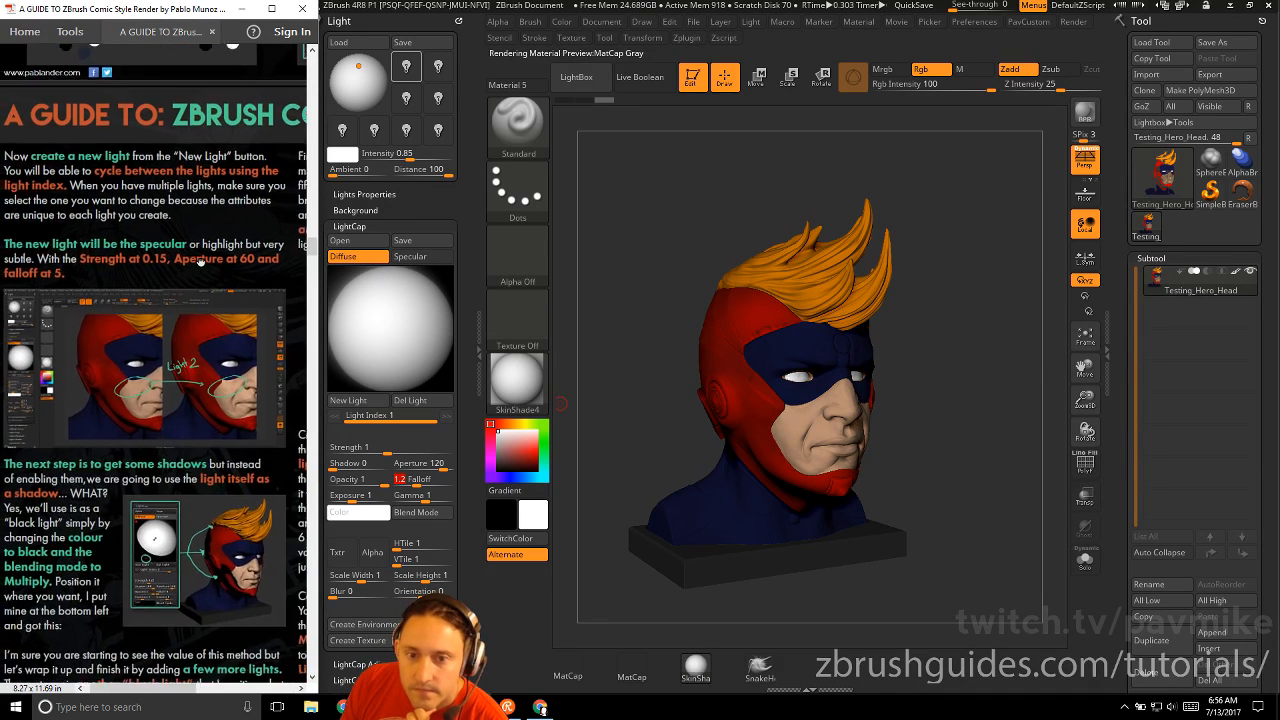
left_click(395, 330)
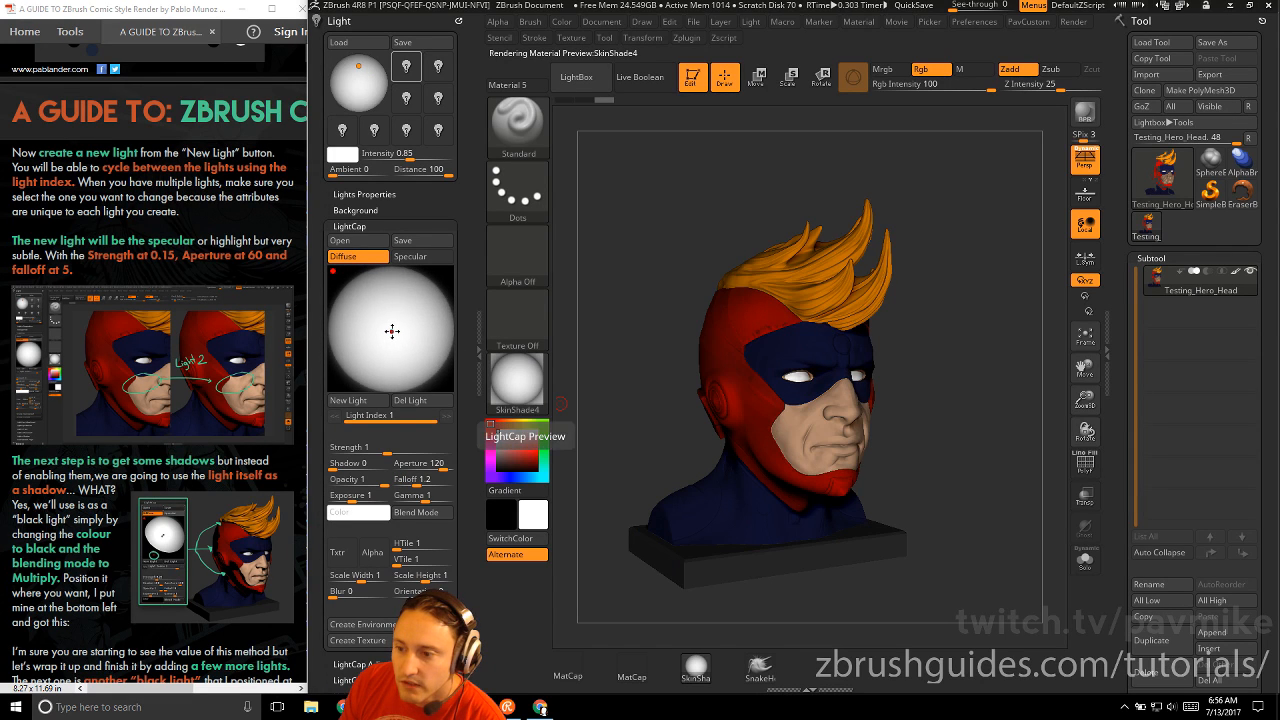
left_click(89, 385)
scroll(89, 385, "down", 10)
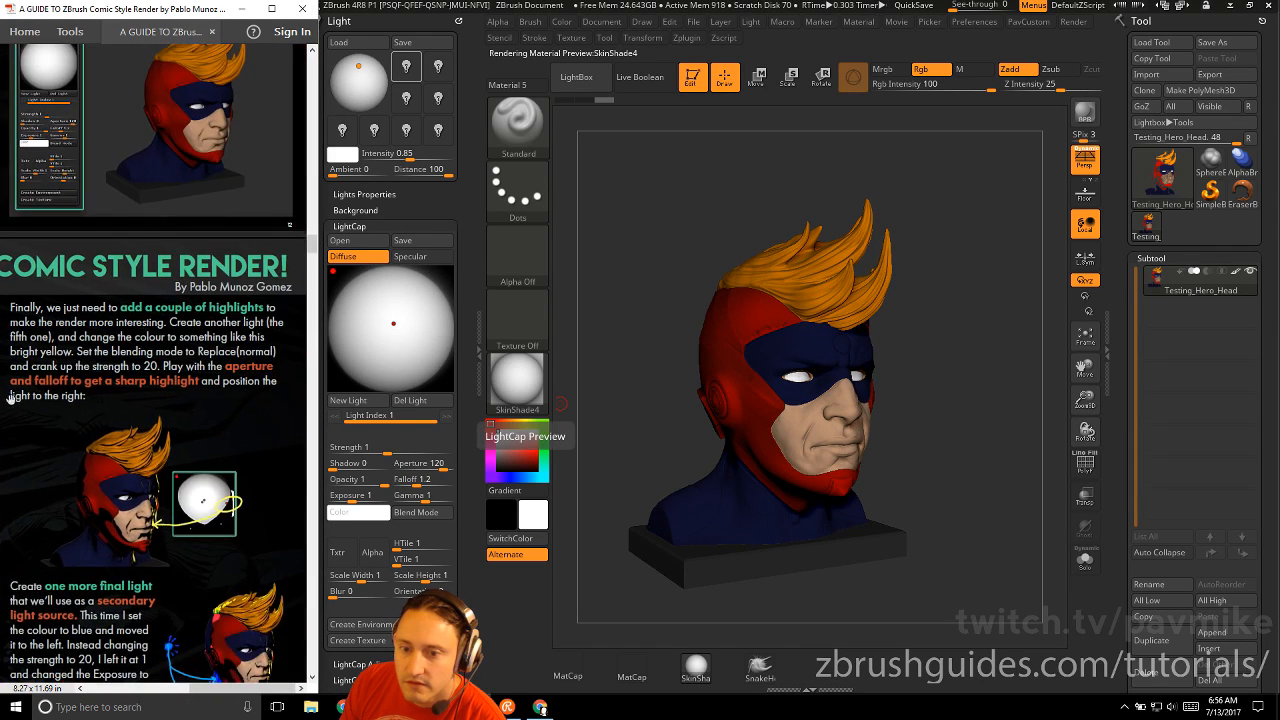
left_click(393, 327)
left_click_drag(392, 322, 393, 323)
Create a second light in the LightCap and cycle the Light Index between 1 and 2, finishing on light 2
left_click_drag(117, 374, 167, 314)
left_click_drag(98, 346, 246, 246)
left_click_drag(170, 350, 157, 310)
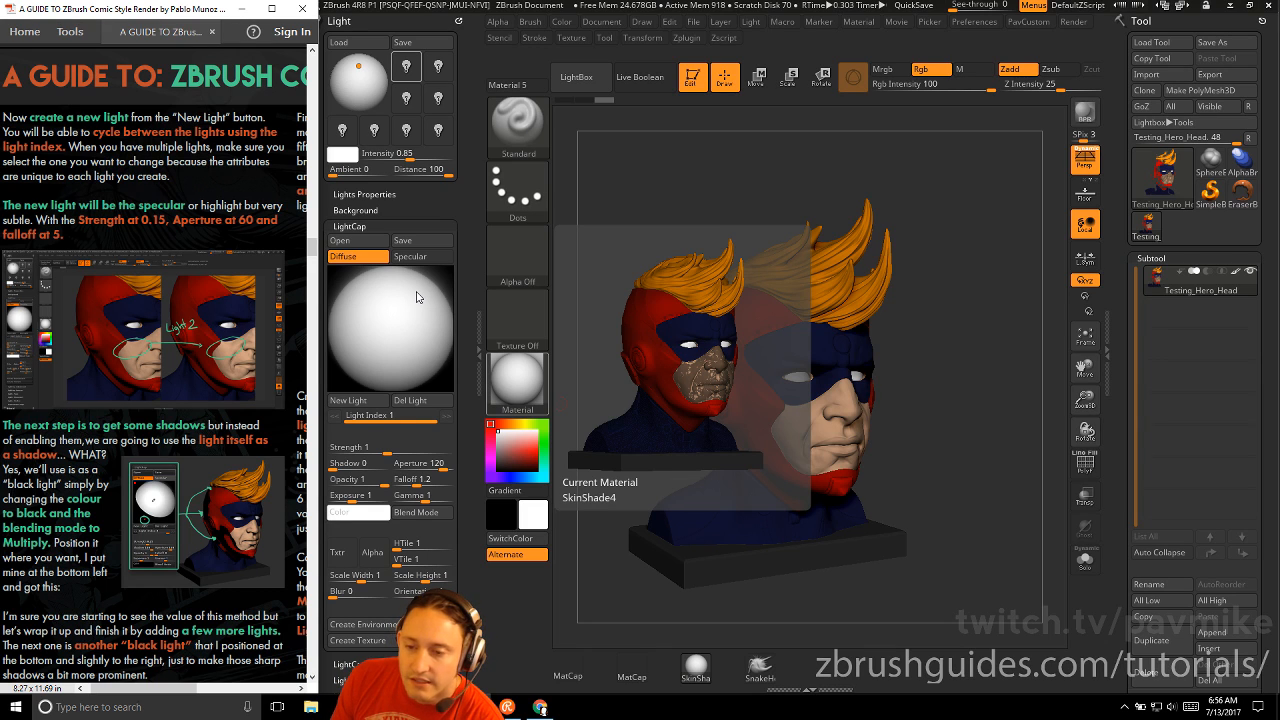
left_click(372, 402)
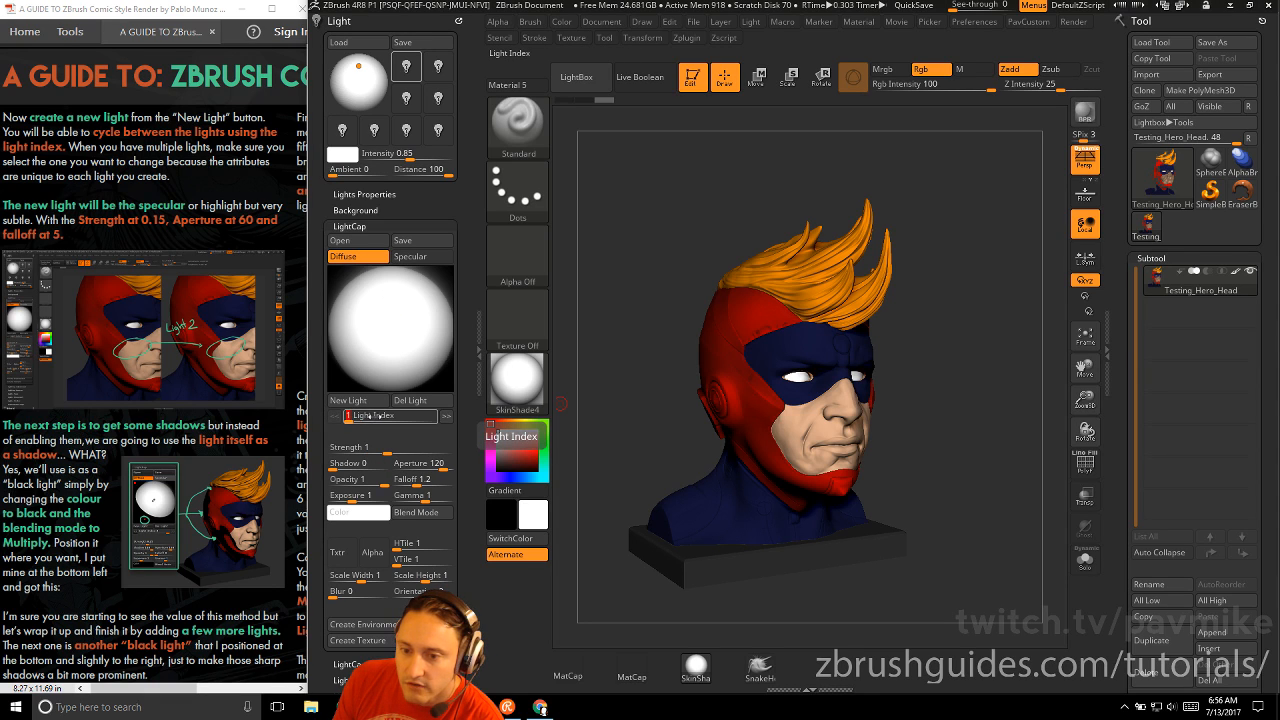
left_click_drag(370, 416, 432, 421)
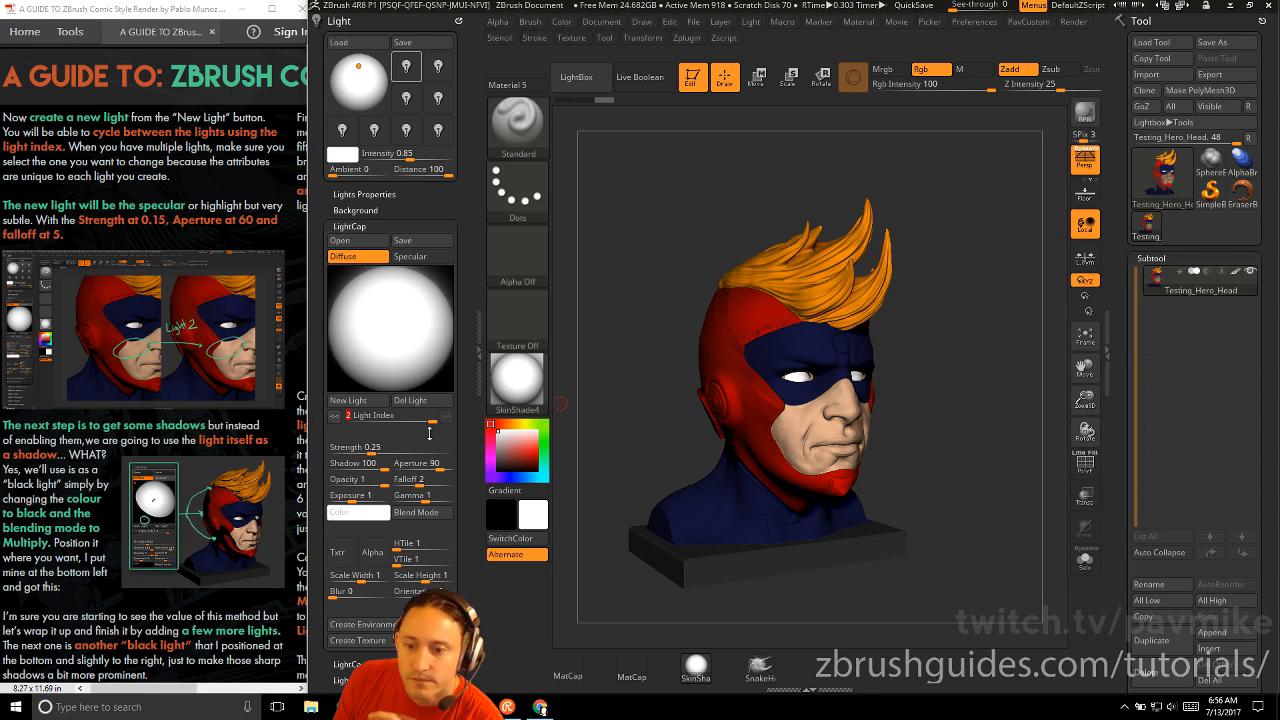
left_click(357, 420)
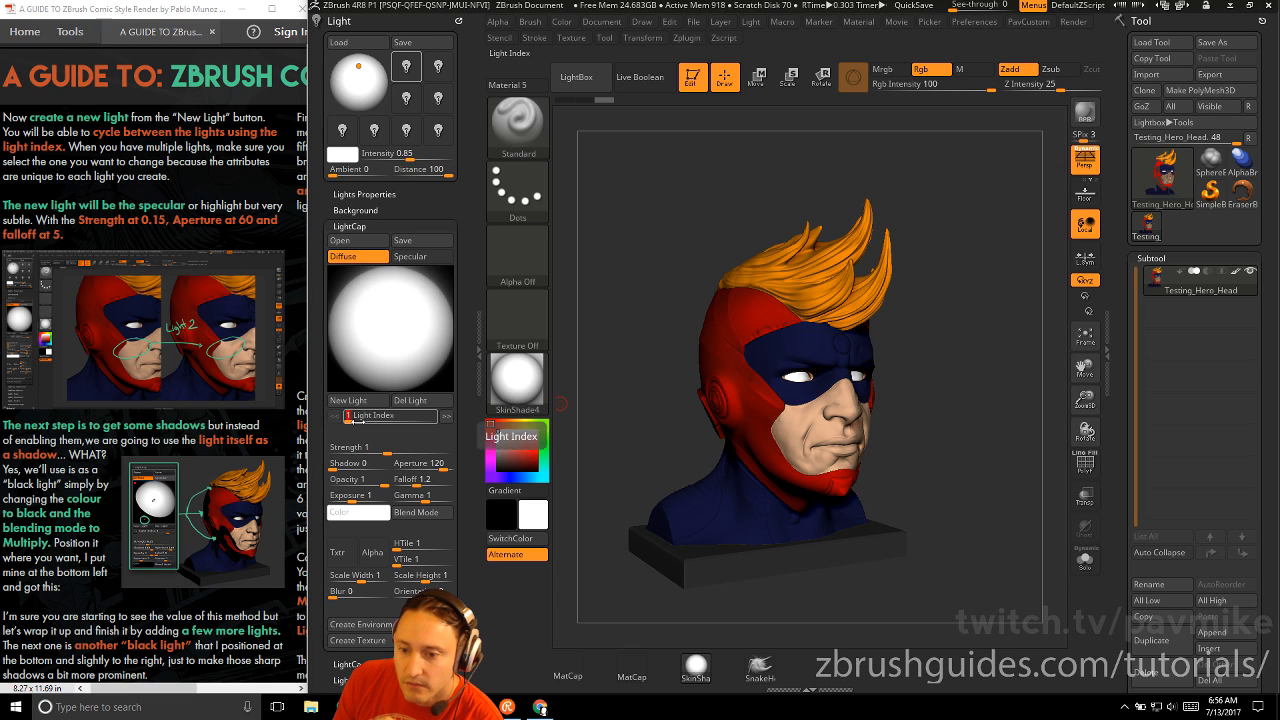
left_click_drag(357, 421, 427, 417)
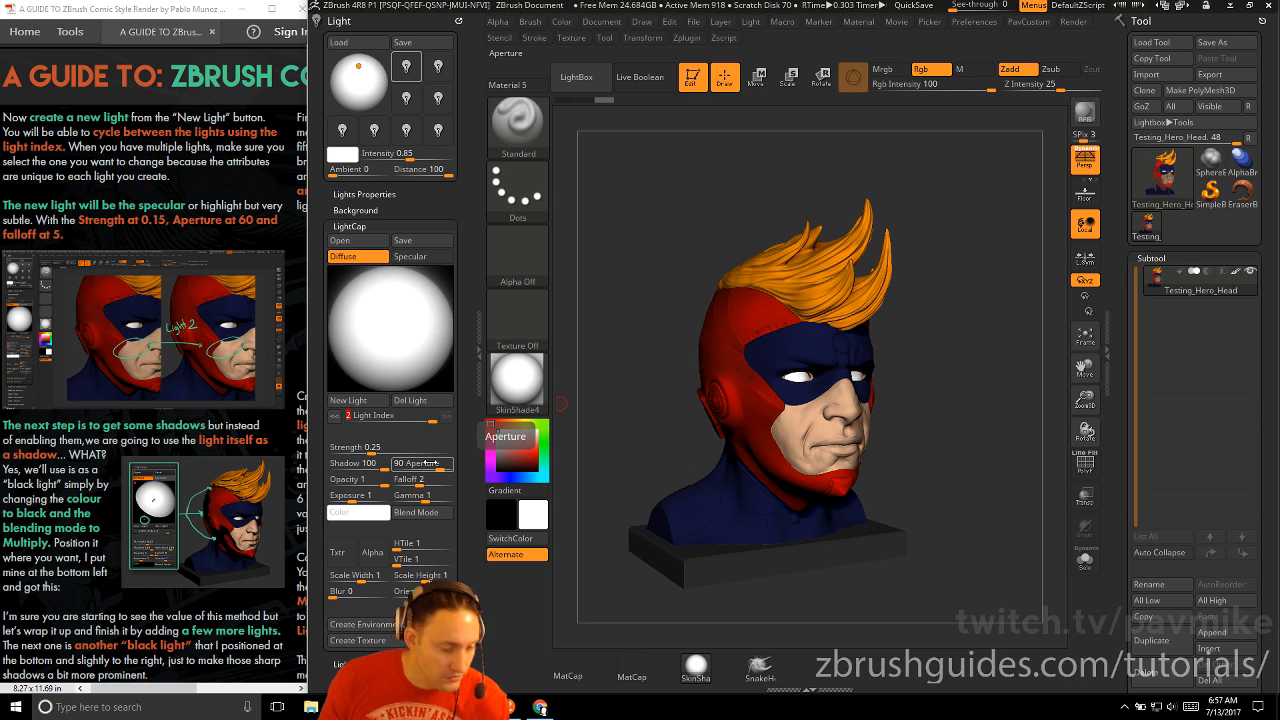
left_click_drag(160, 328, 168, 268)
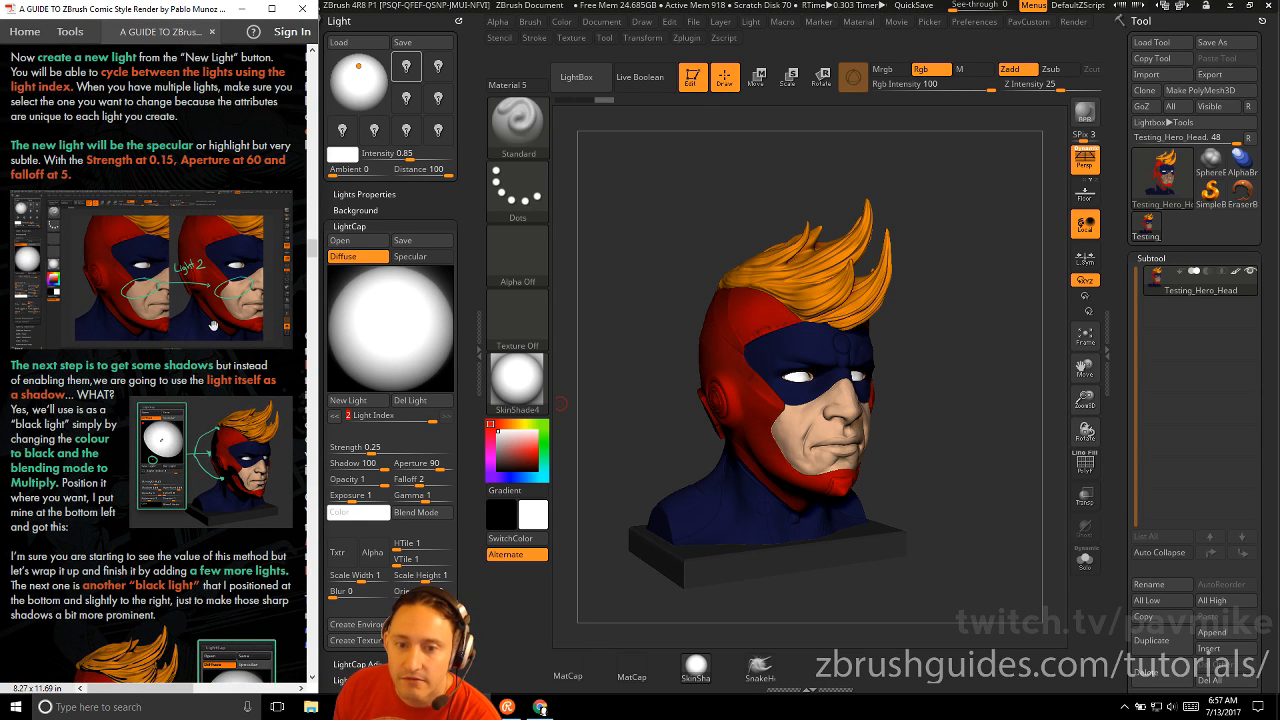
Compare the LightCap's Specular and Diffuse modes, finishing in Diffuse mode
scroll(191, 306, "up", 1)
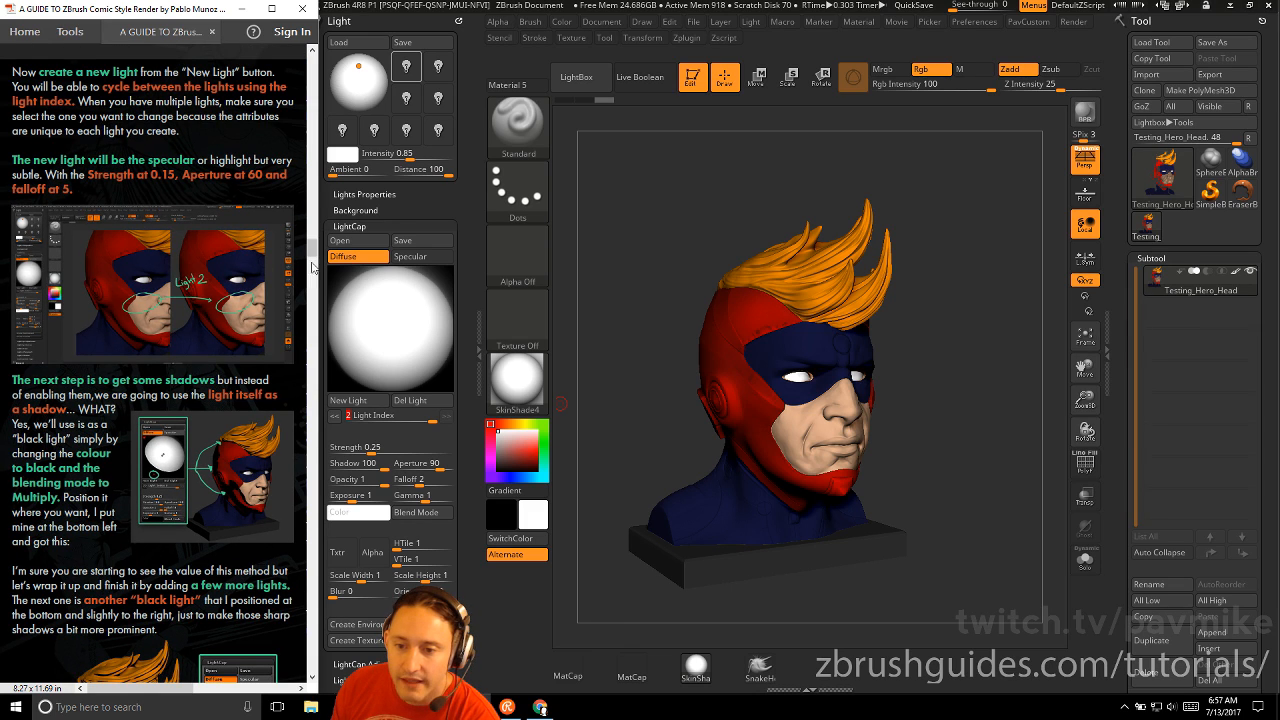
left_click(417, 259)
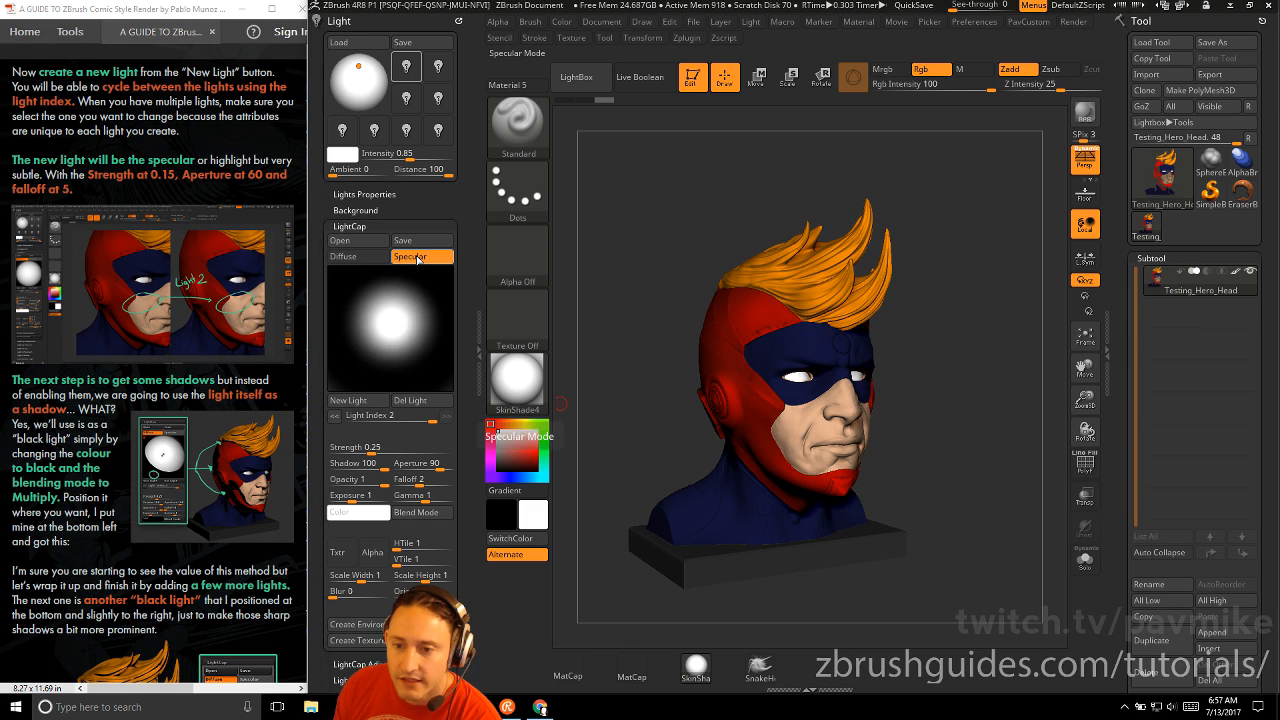
left_click(406, 258)
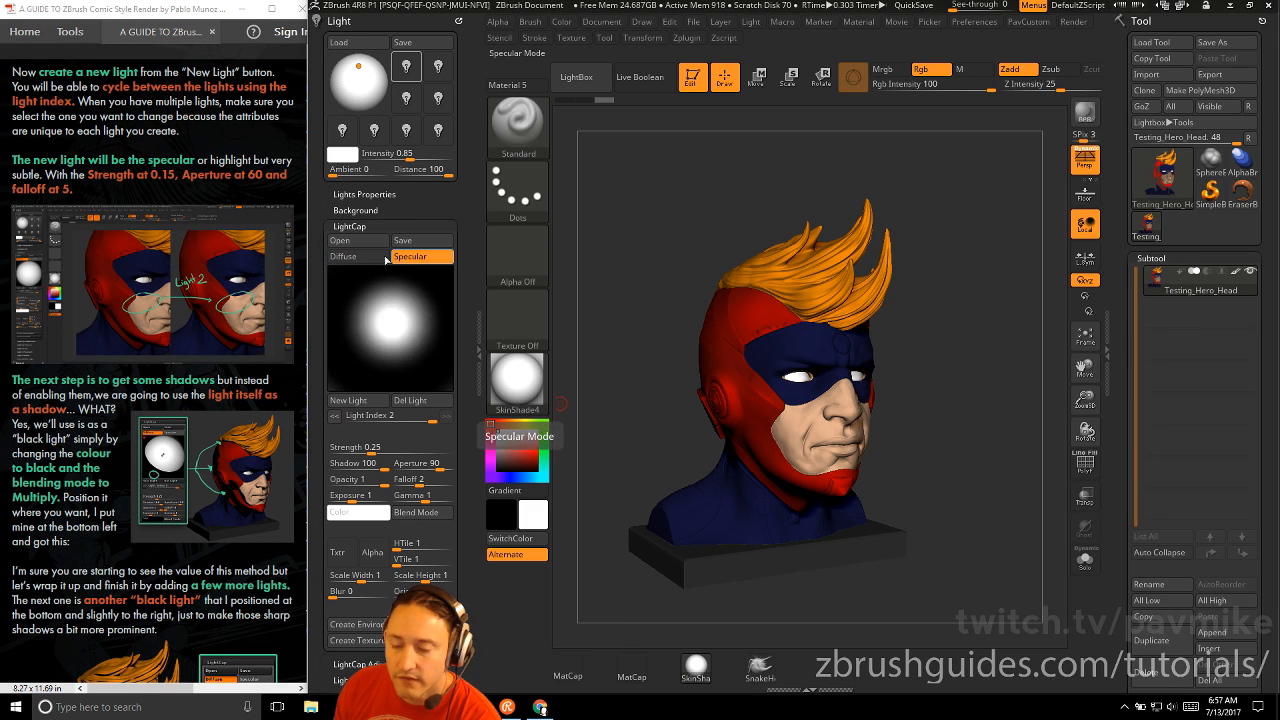
left_click(379, 258)
left_click(409, 258)
left_click(375, 259)
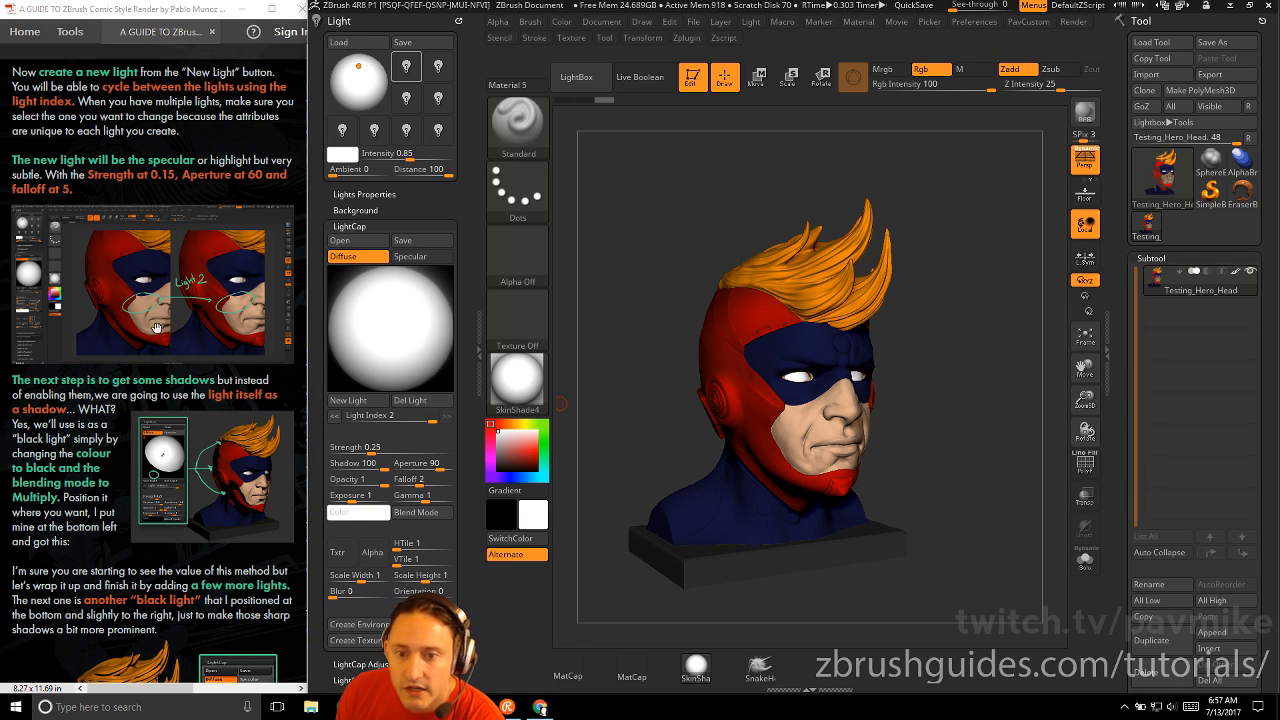
Set light 2's Strength to 0.15, Aperture to 60 and Falloff to 5 for a subtle highlight
left_click(372, 449)
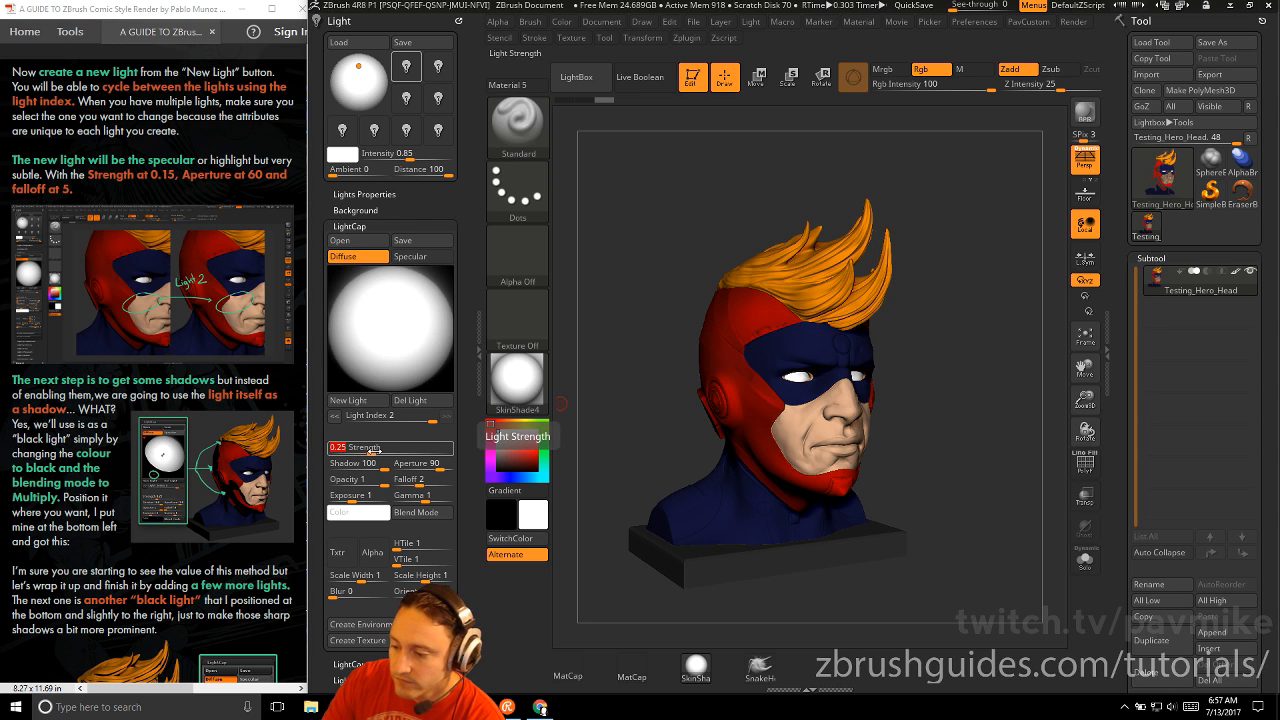
type("0.15")
key("Return")
left_click(420, 463)
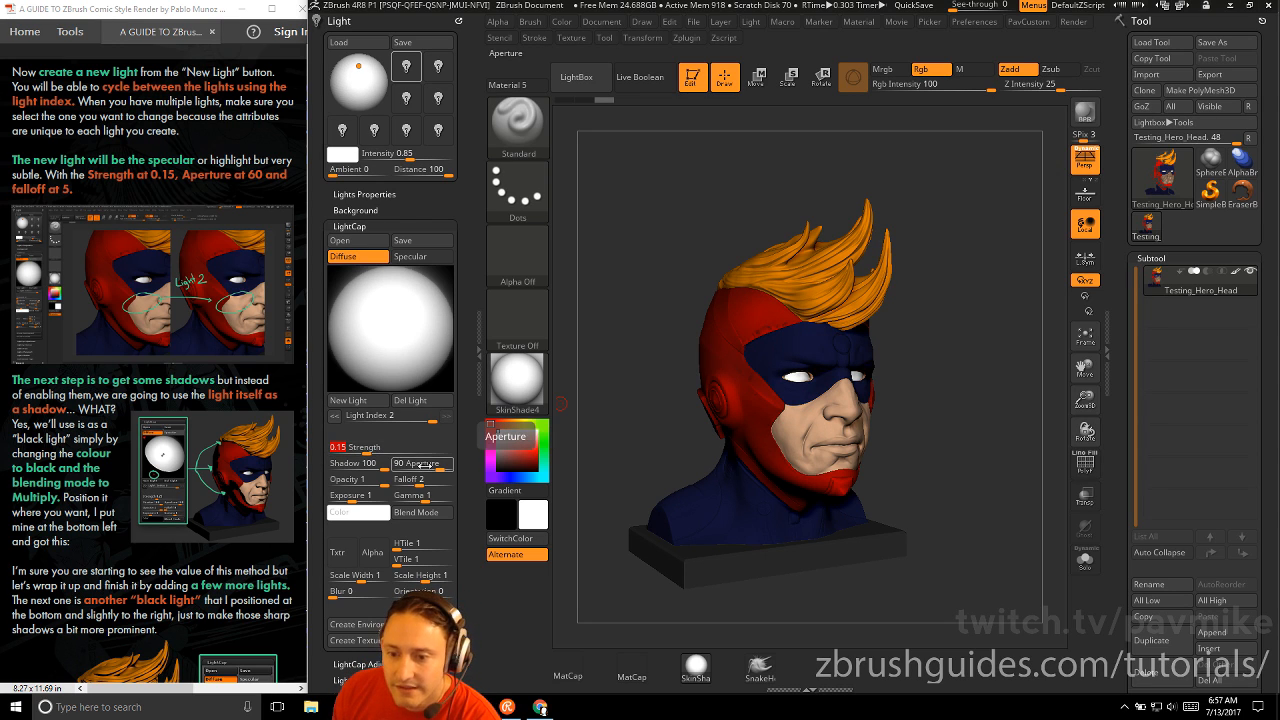
type("60")
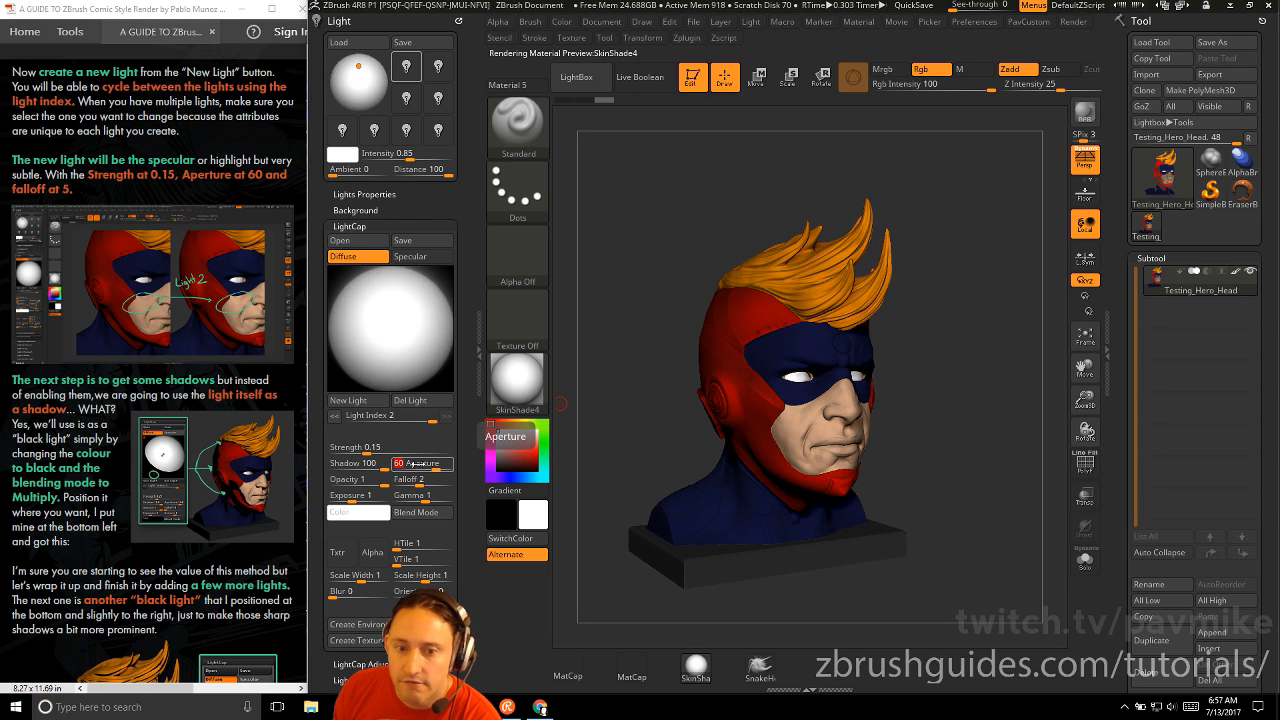
left_click(418, 480)
type("5")
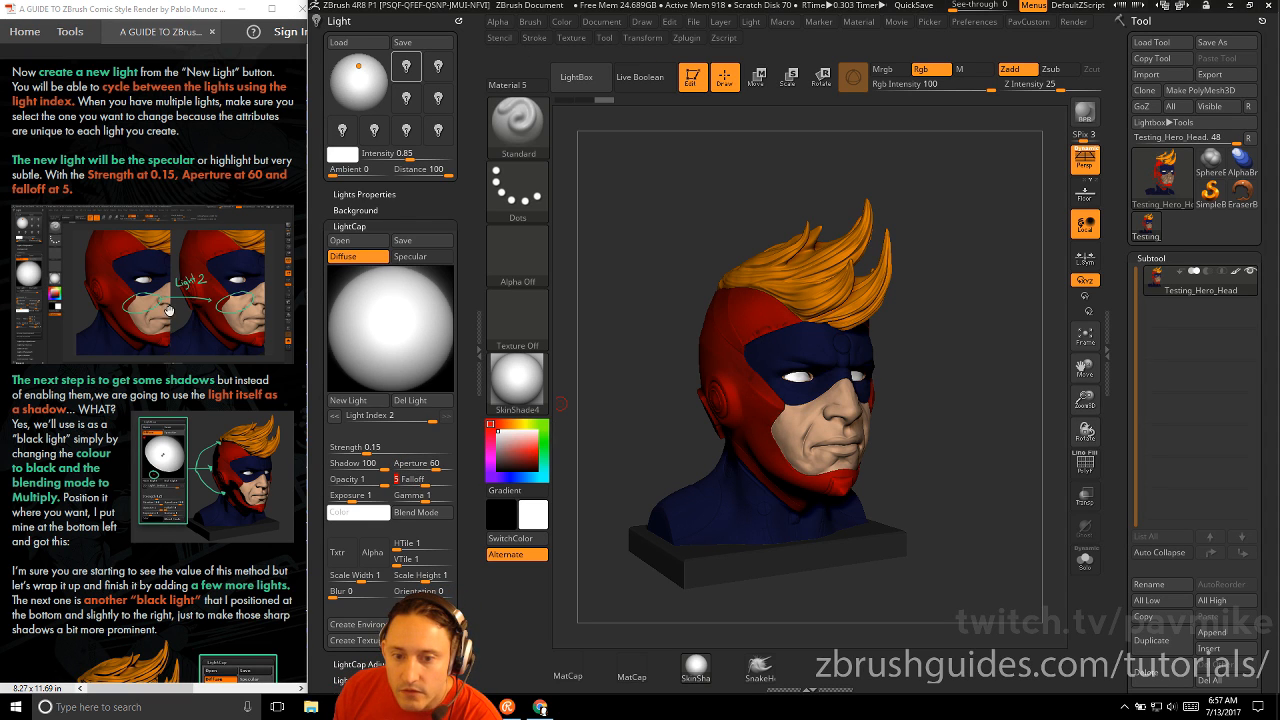
Compare the hero's face with light 2's Strength at 0 and at 0.15, ending on 0.15
left_click(432, 414)
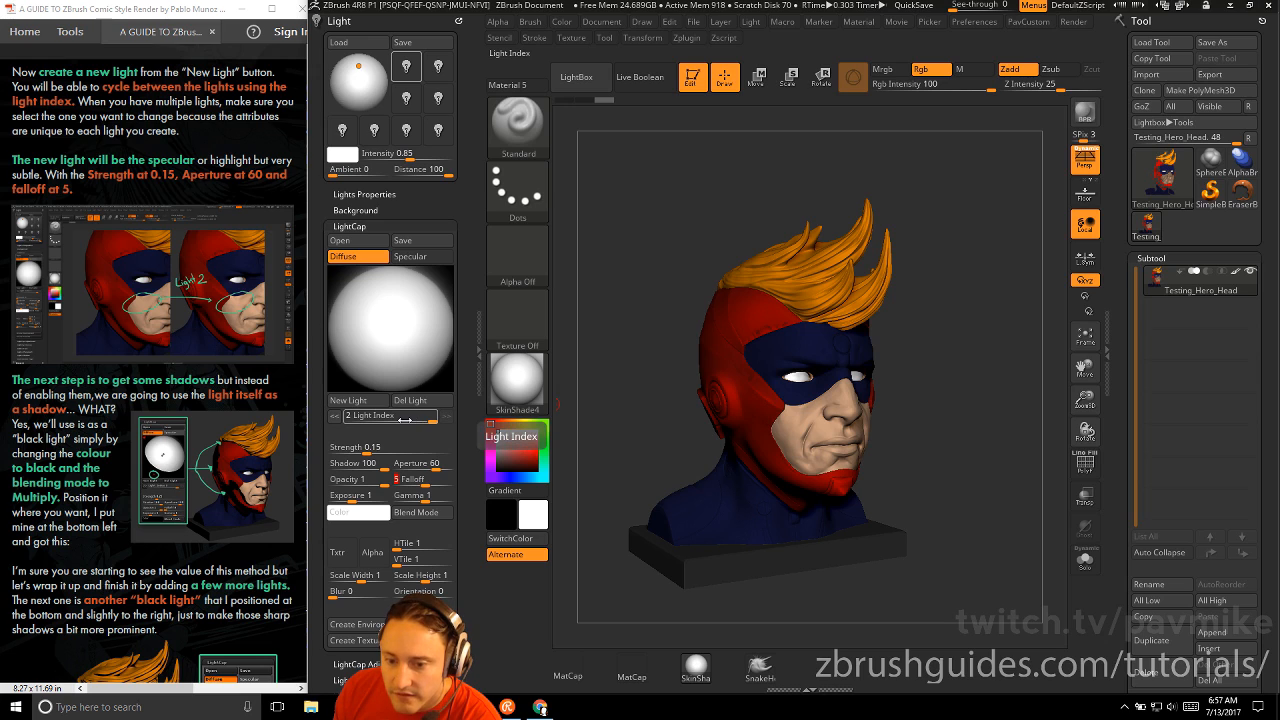
left_click(376, 449)
left_click_drag(366, 452, 332, 450)
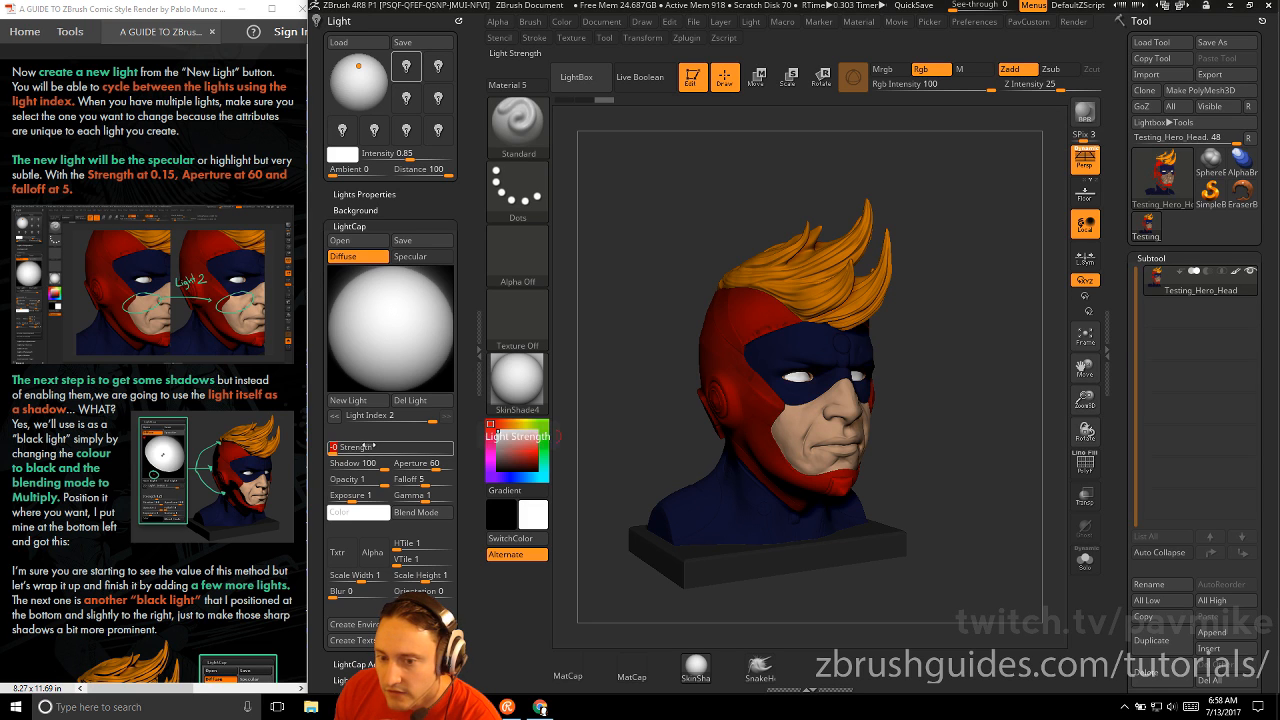
type(".15")
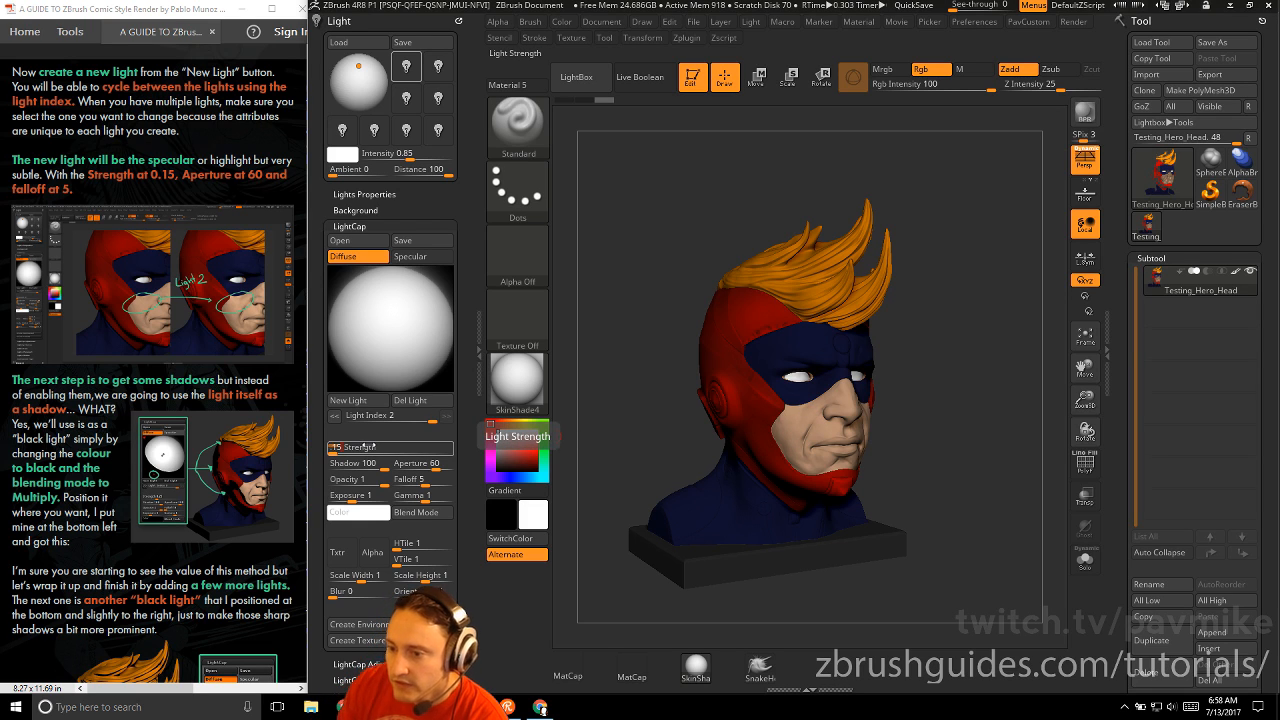
key("Return")
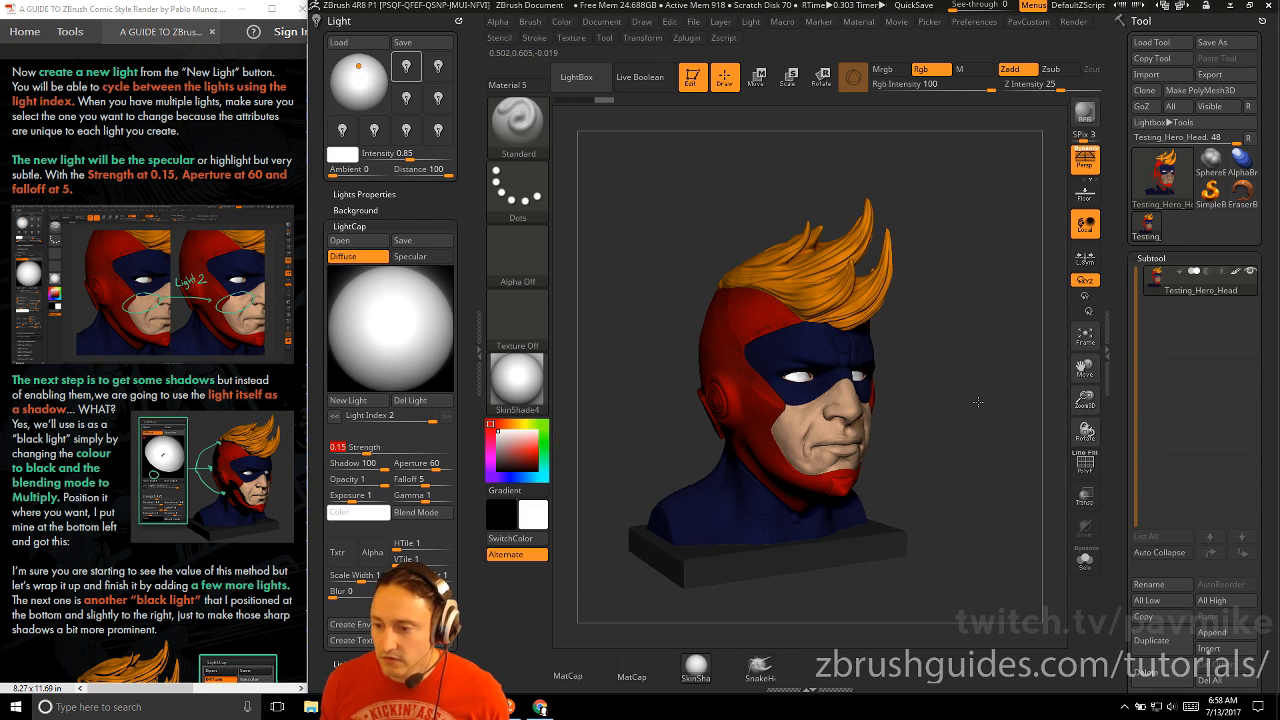
right_click_drag(978, 402, 1008, 532, "ctrl")
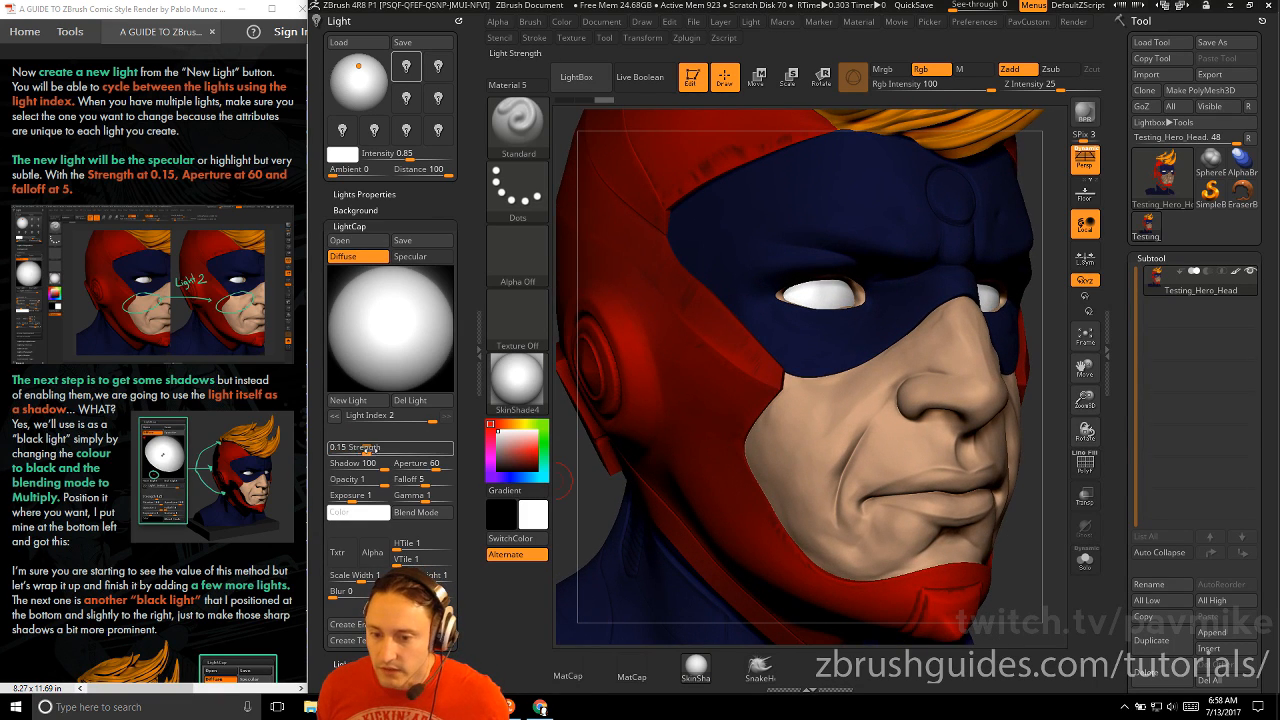
left_click_drag(366, 450, 334, 452)
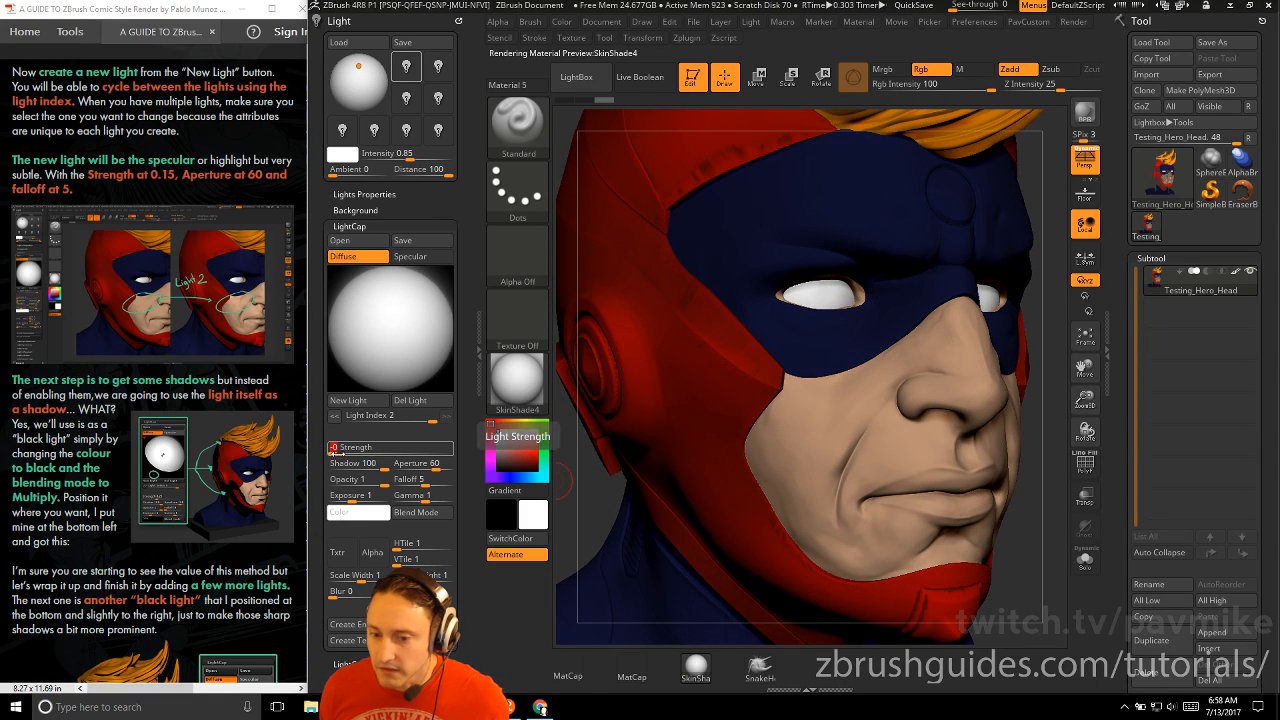
type(".15")
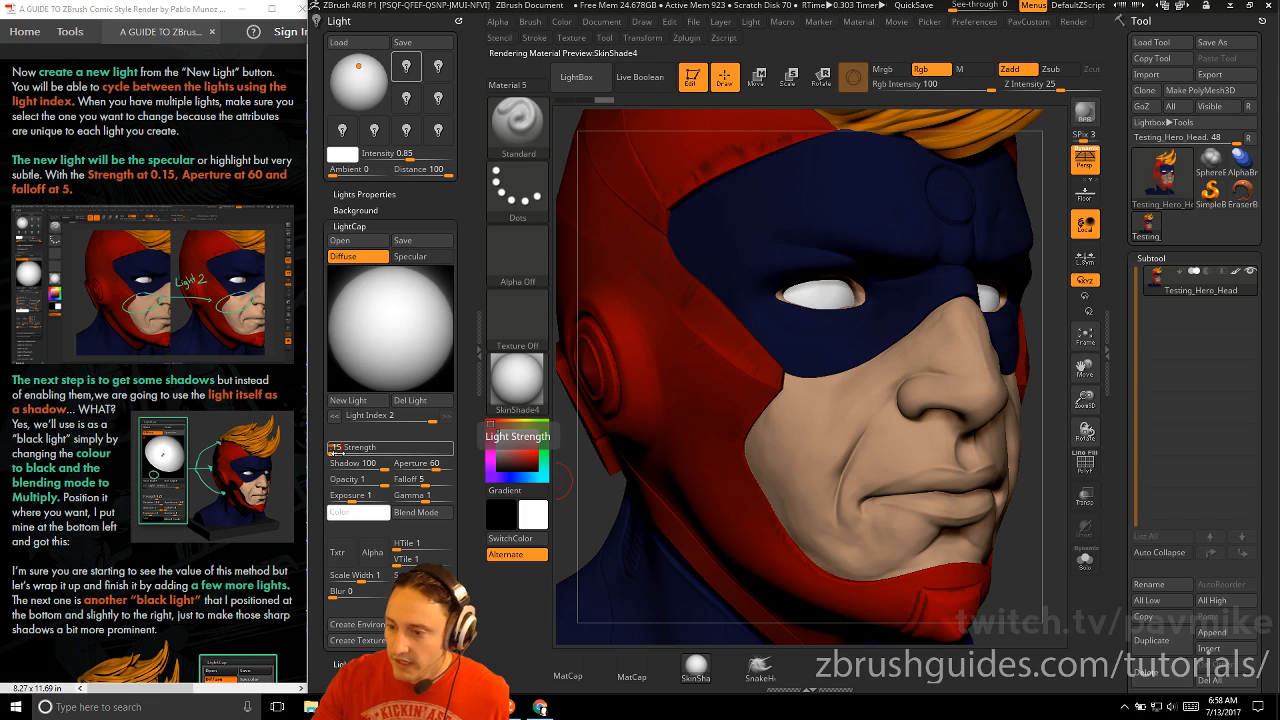
key("Return")
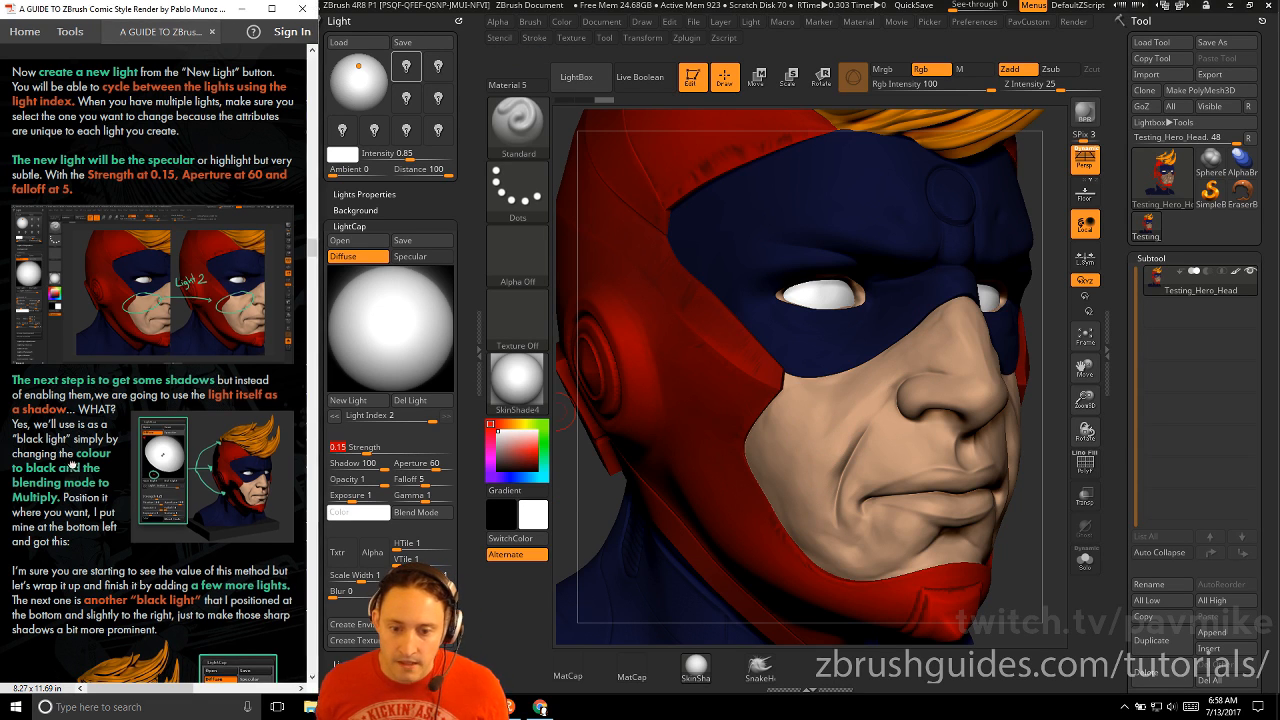
Create a third LightCap light for the guide's shadow step and place it at the lower left of the preview sphere
scroll(75, 320, "down", 3)
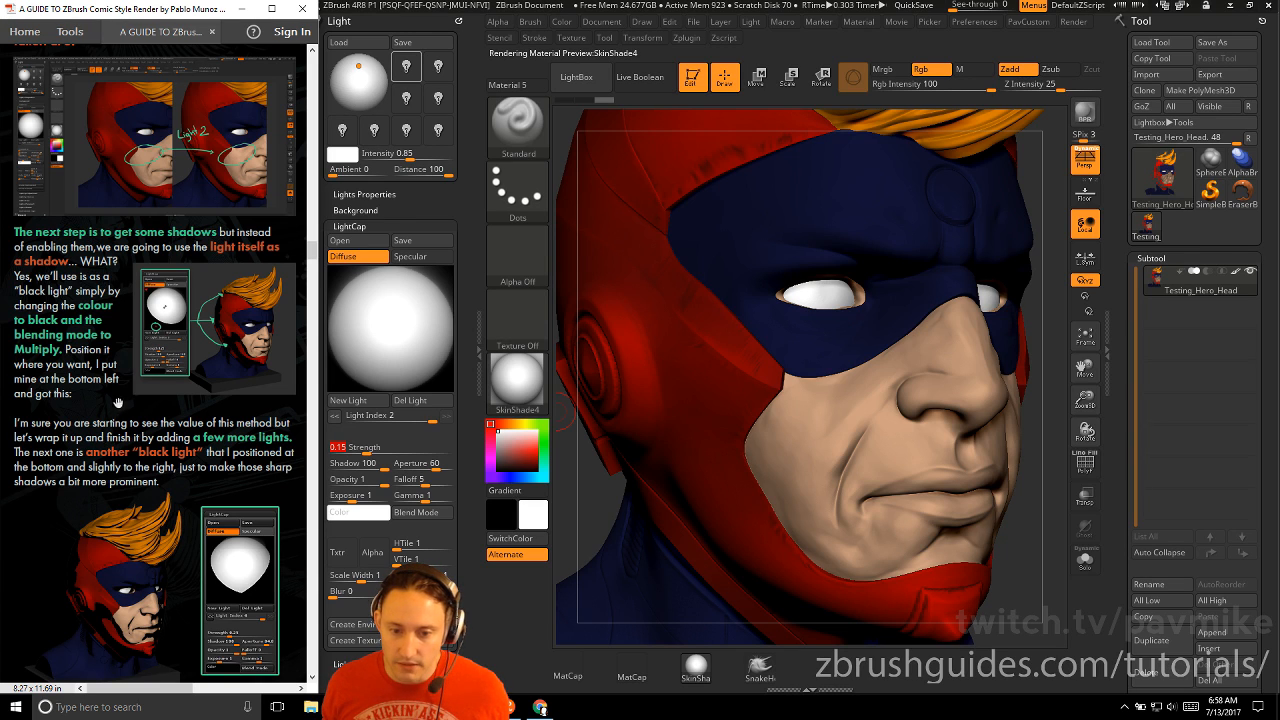
scroll(98, 389, "down", 1)
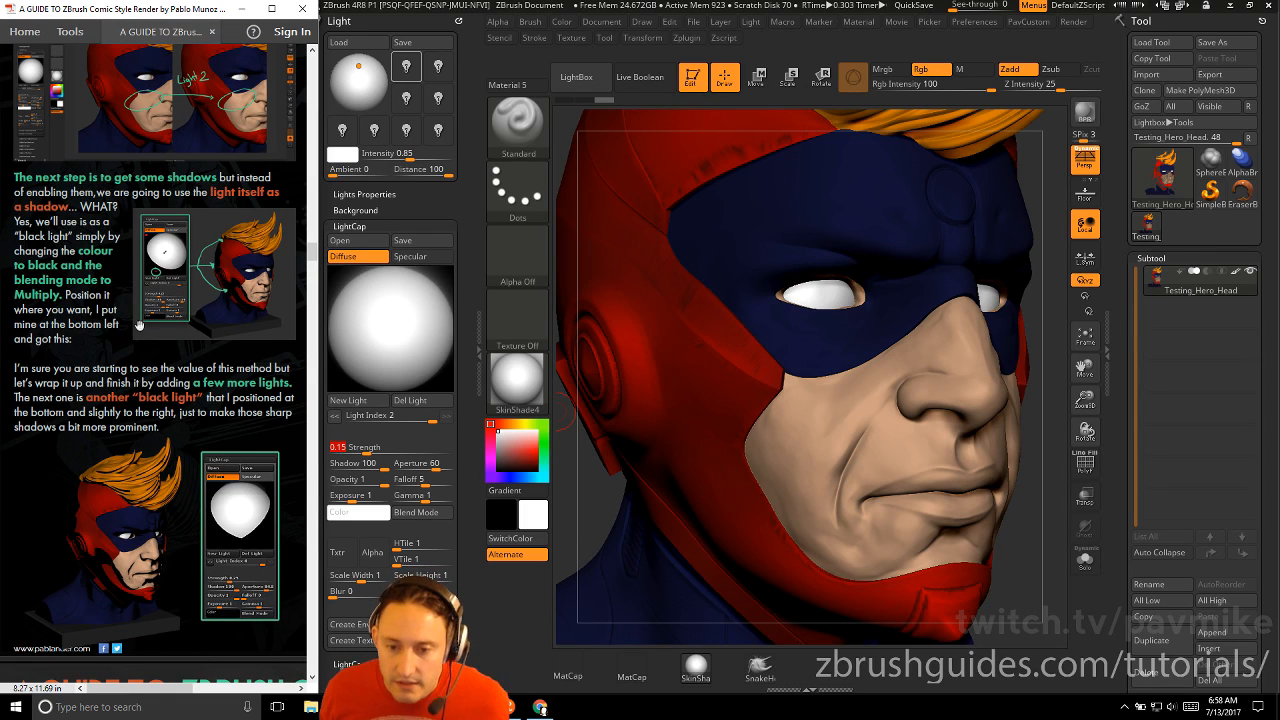
scroll(110, 316, "down", 1)
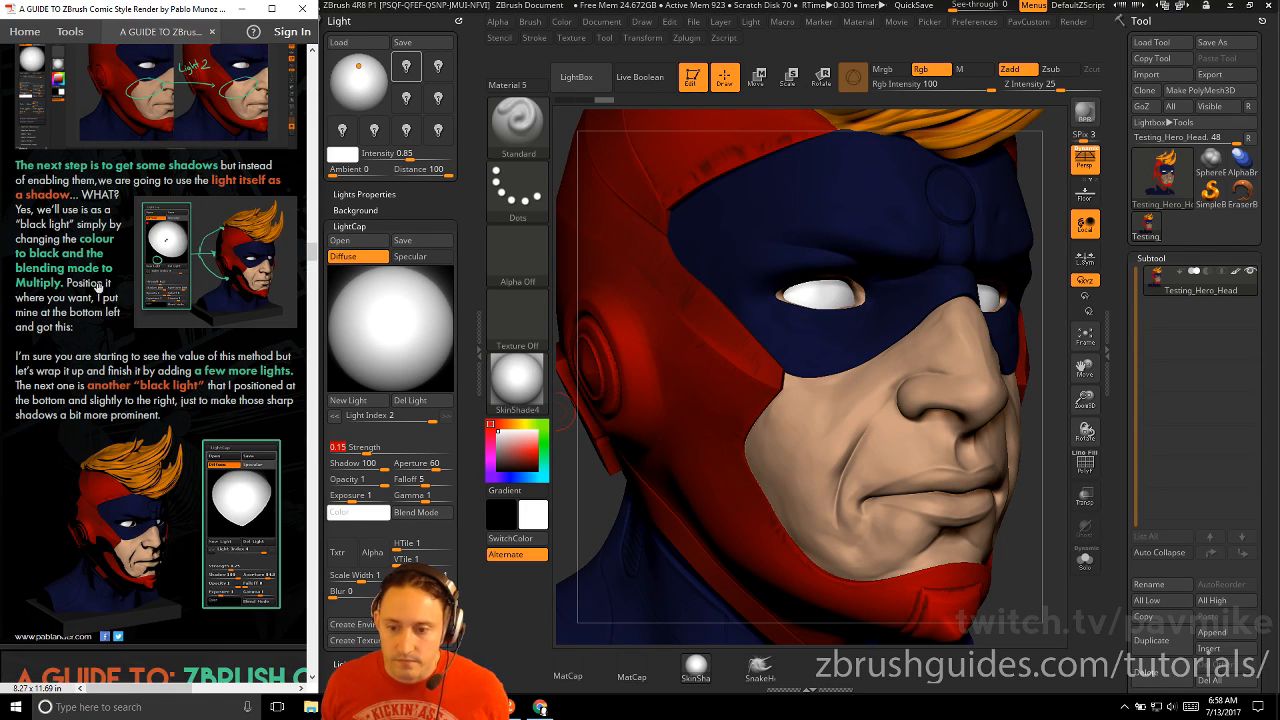
left_click(348, 400)
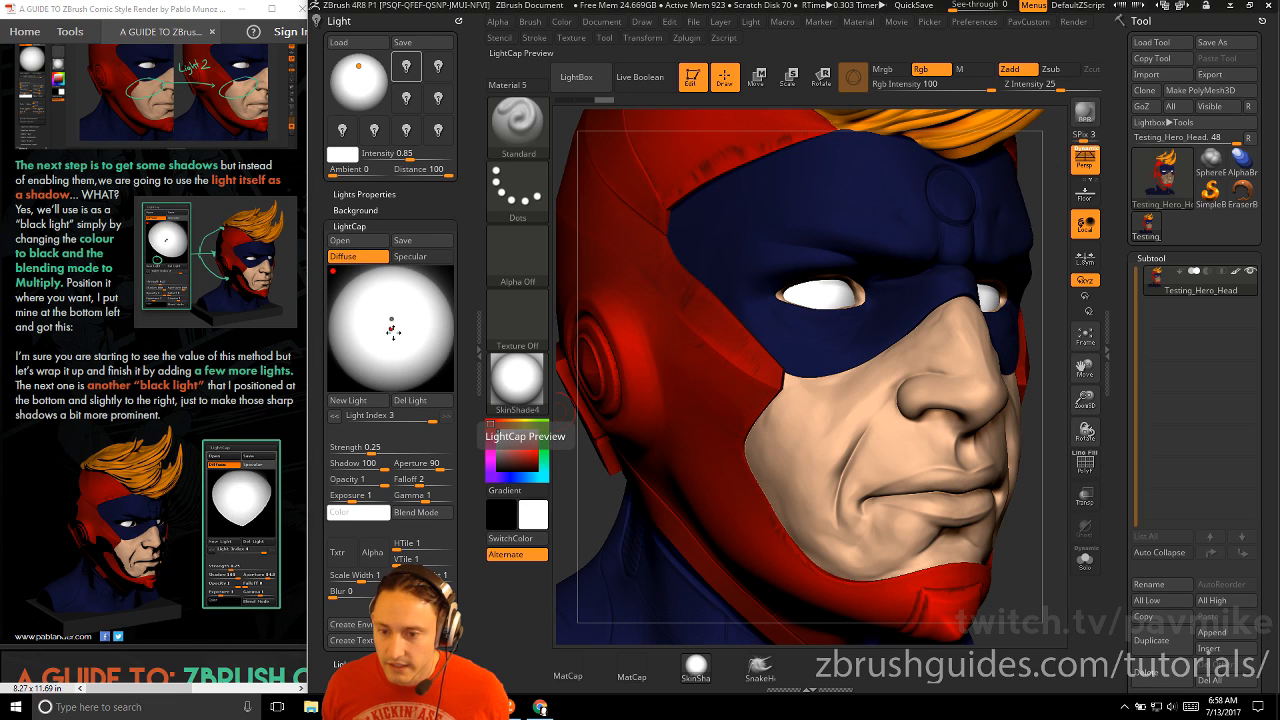
mouse_move(389, 331)
left_mouse_down()
mouse_move(364, 362)
mouse_move(372, 354)
left_mouse_up()
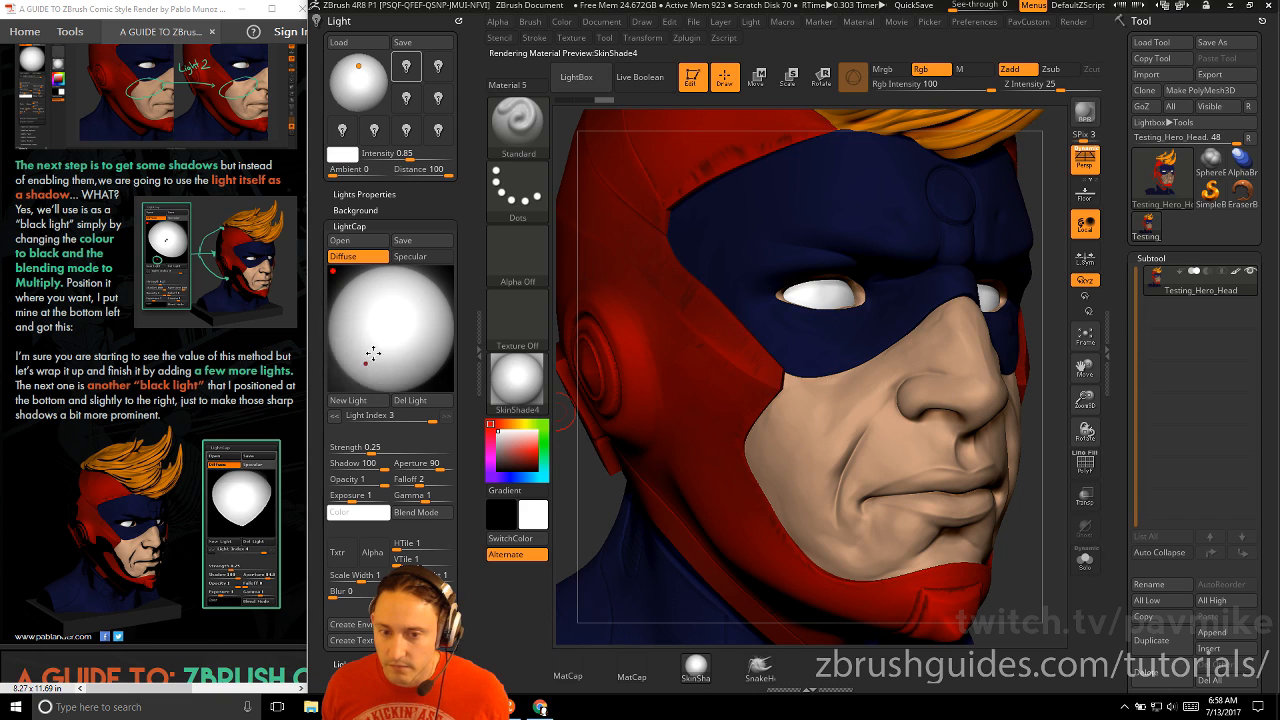
Make light 3 a shadow light by setting its colour to black and its blend mode to Multiply
left_click(352, 510)
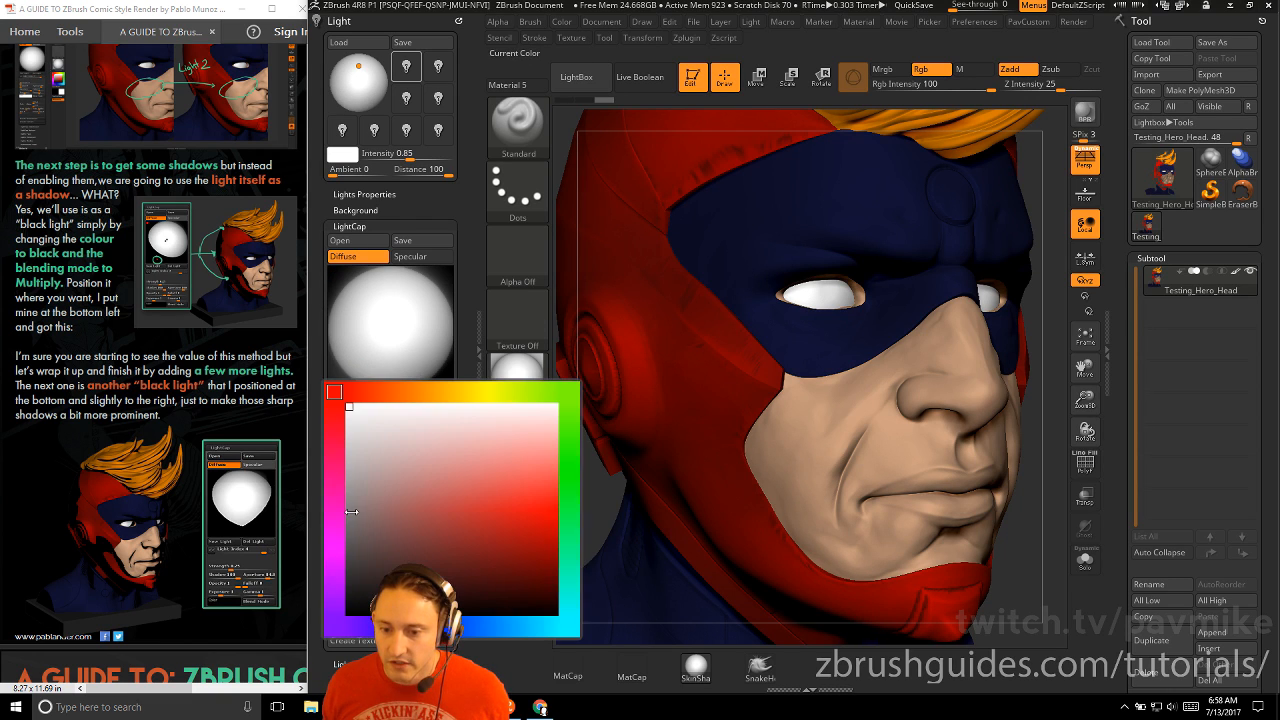
left_click(343, 614)
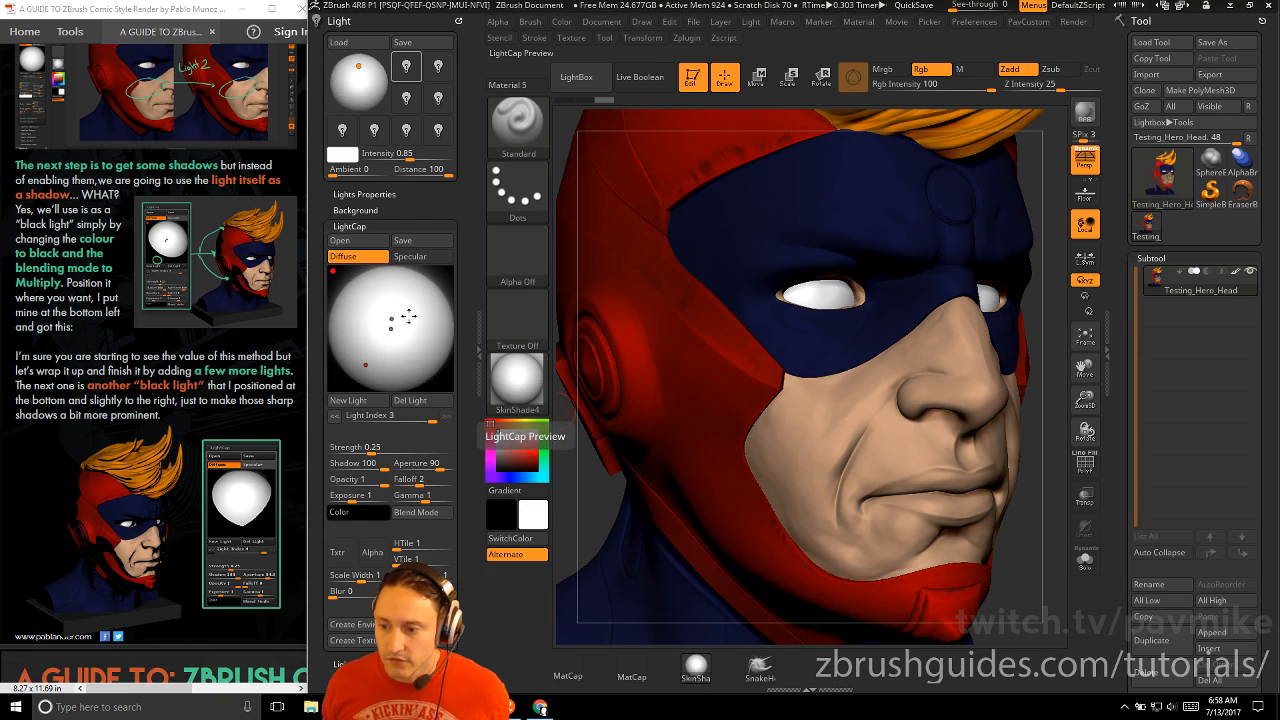
left_click(367, 362)
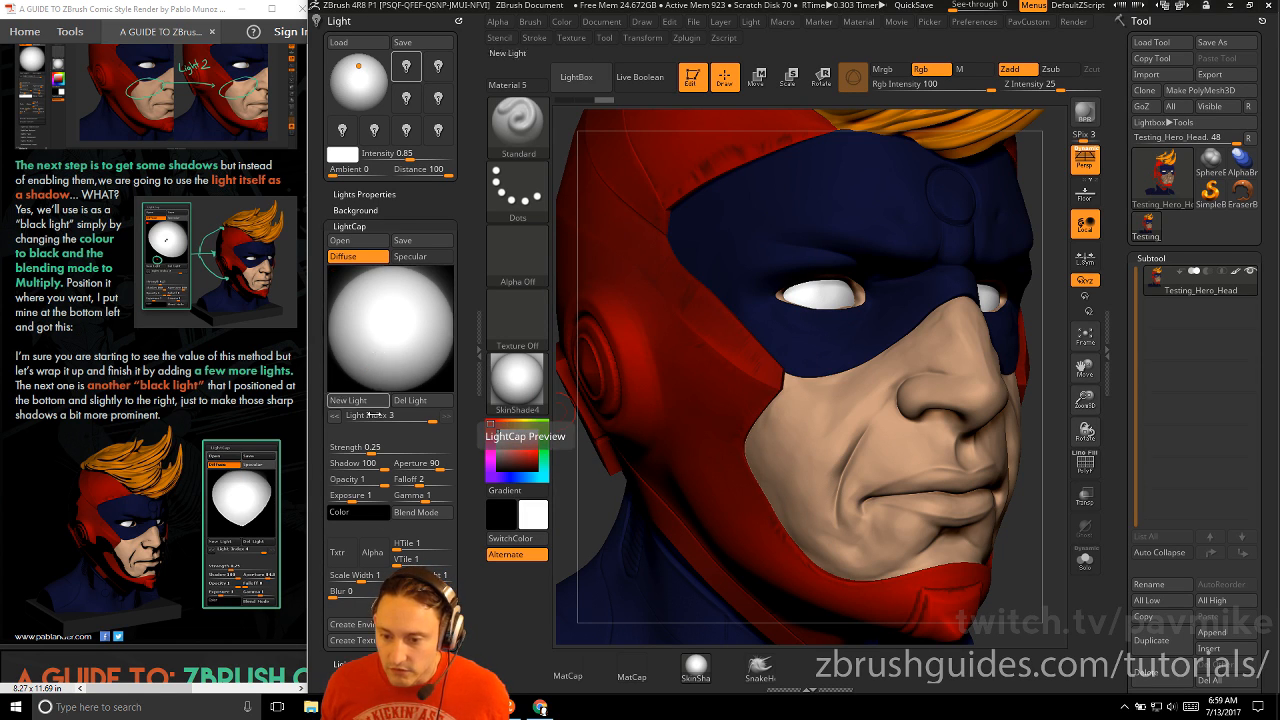
left_click(413, 513)
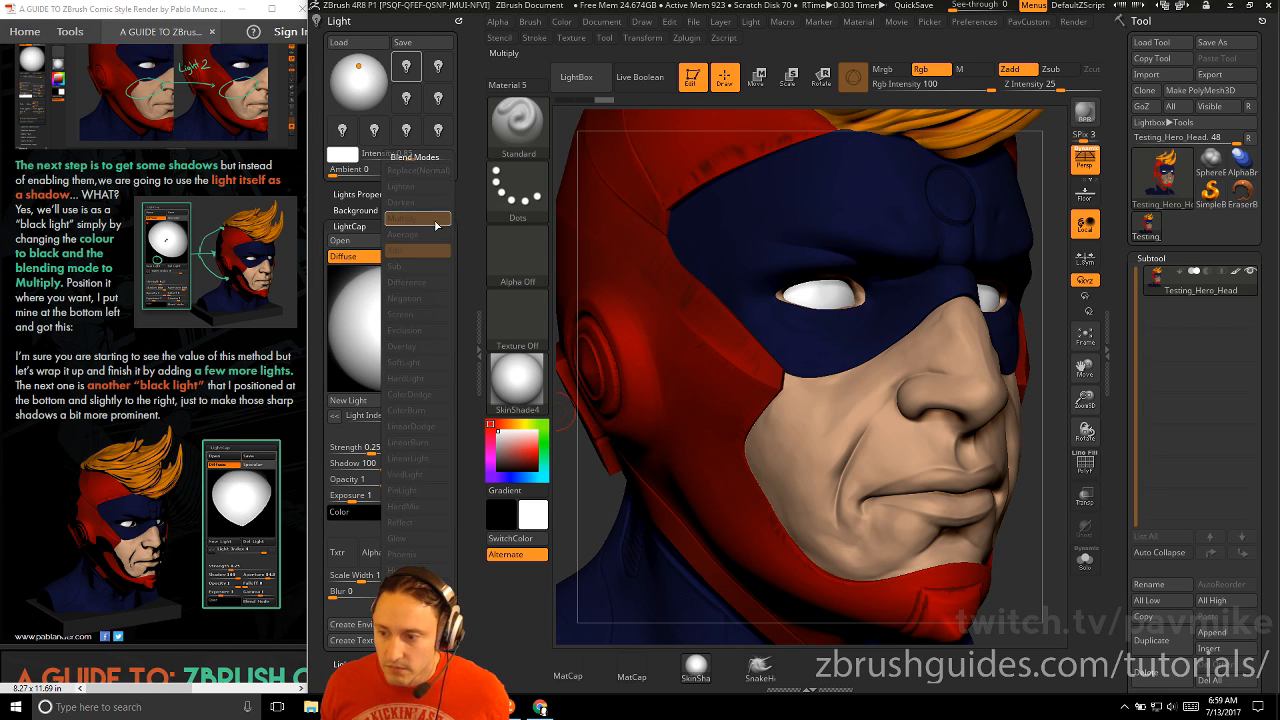
left_click(436, 226)
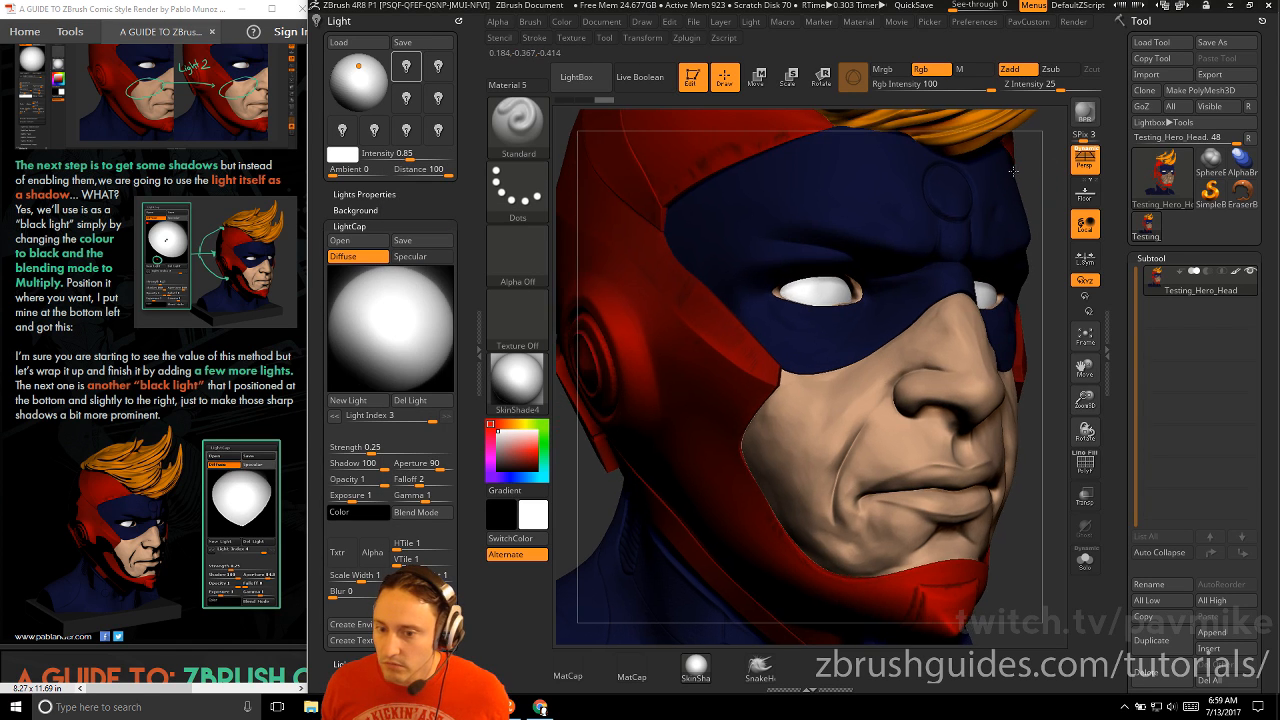
Fine-tune the black light's position on the lower left of the LightCap sphere, judging the shadows on the whole bust against the guide
key("f")
mouse_move(365, 368)
left_mouse_down()
mouse_move(382, 353)
mouse_move(363, 334)
mouse_move(380, 334)
mouse_move(377, 349)
left_mouse_up()
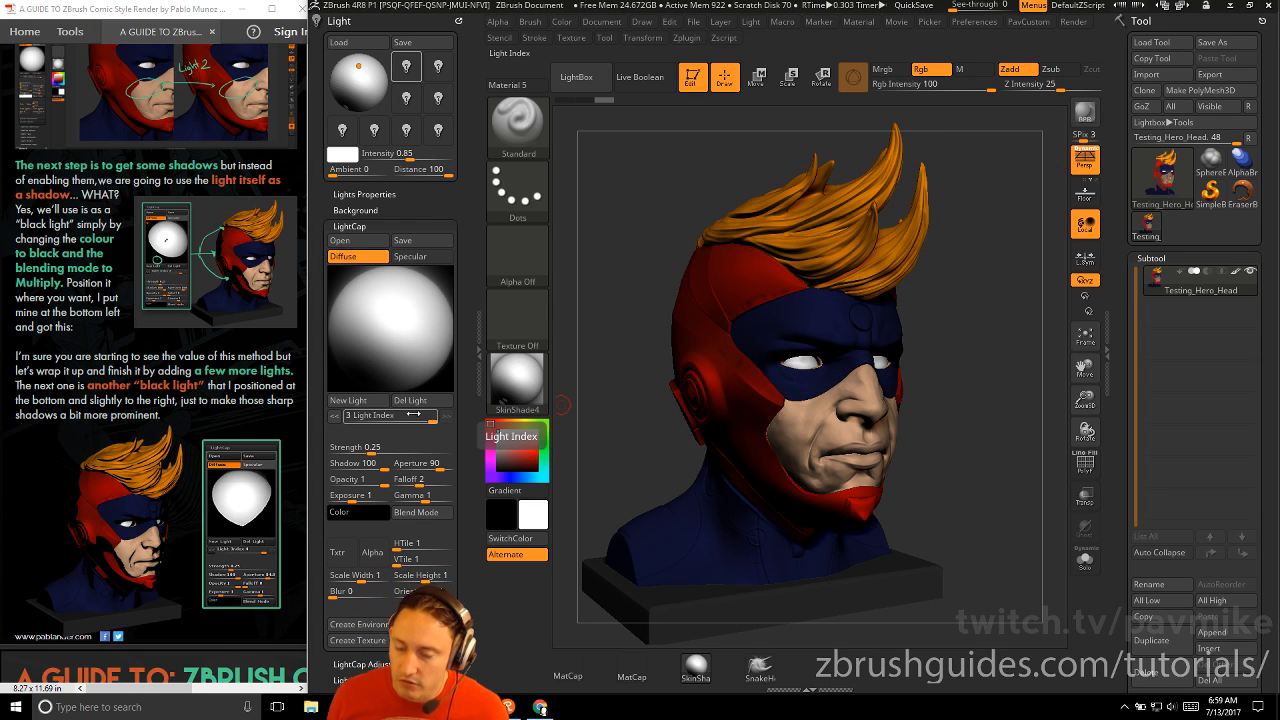
scroll(57, 356, "down", 3)
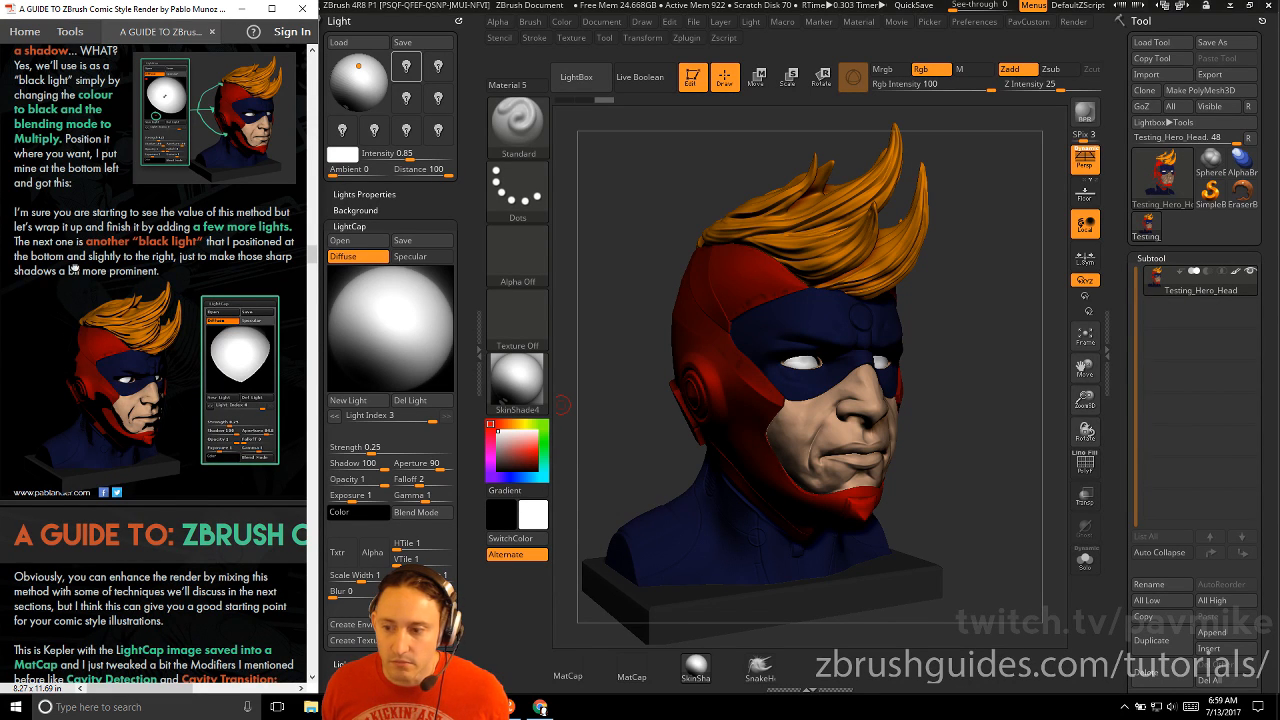
scroll(72, 268, "up", 2)
scroll(52, 352, "down", 1)
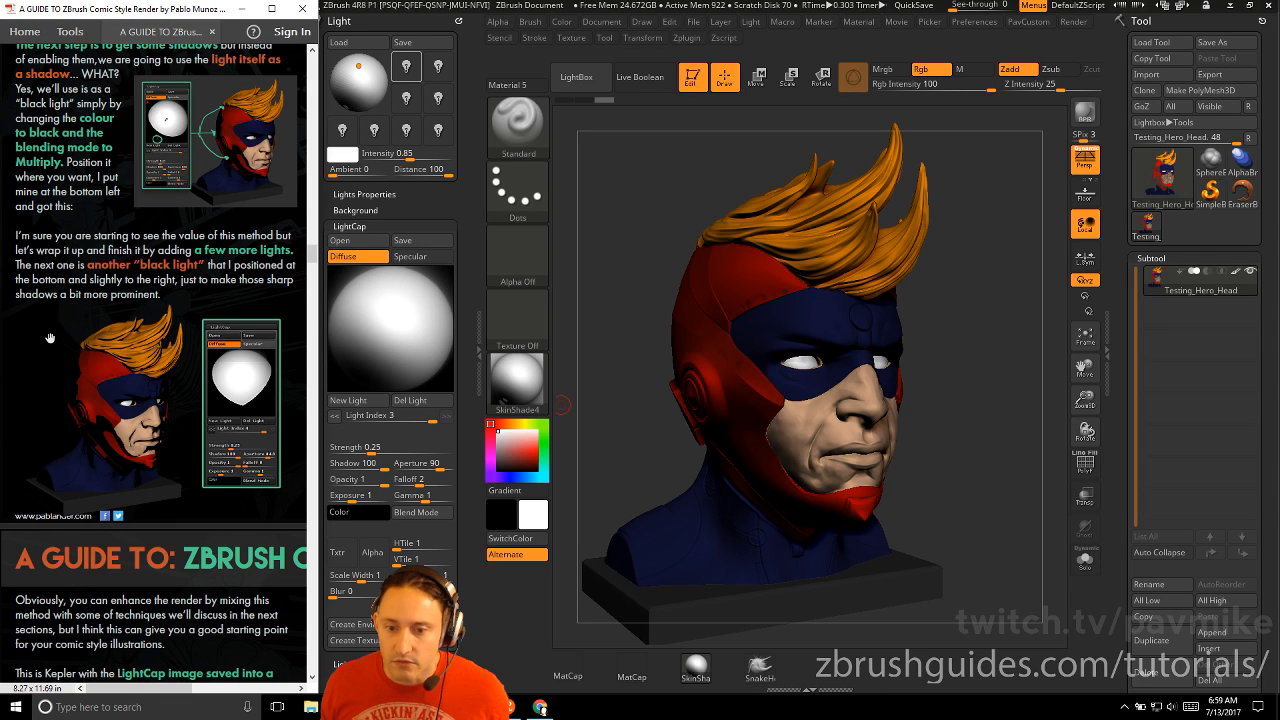
scroll(50, 338, "up", 1)
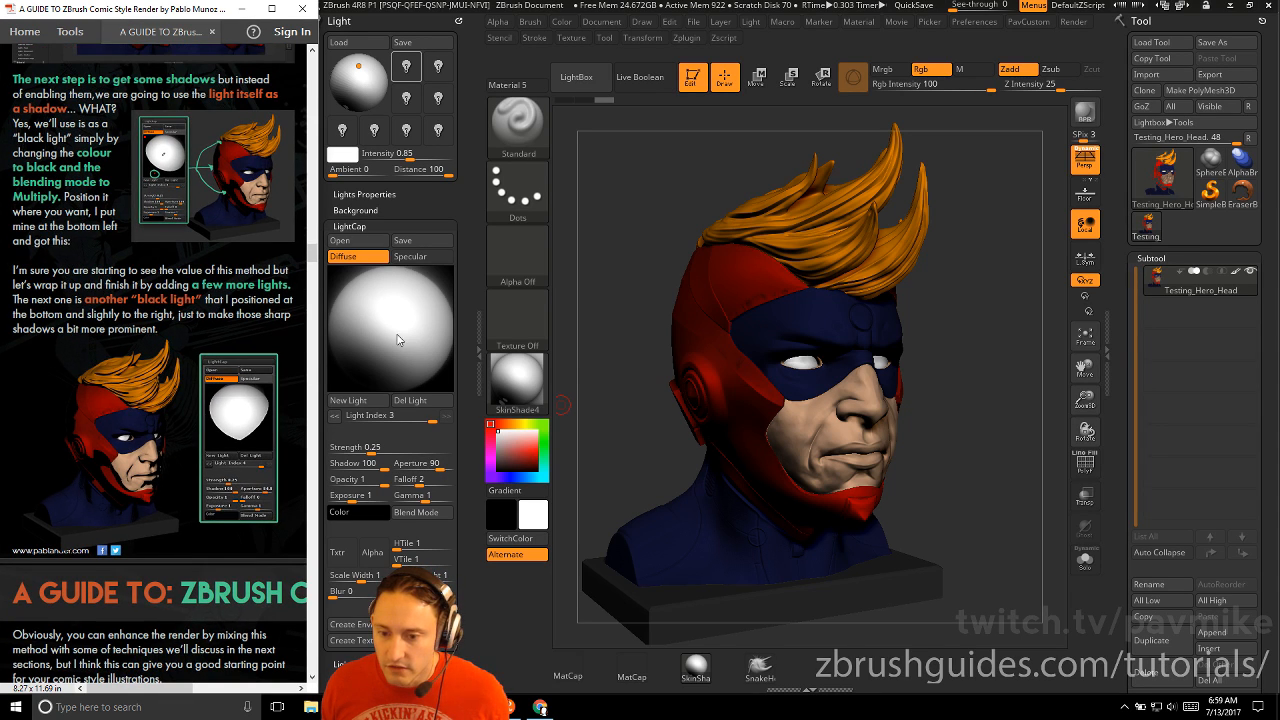
left_click_drag(355, 361, 376, 348)
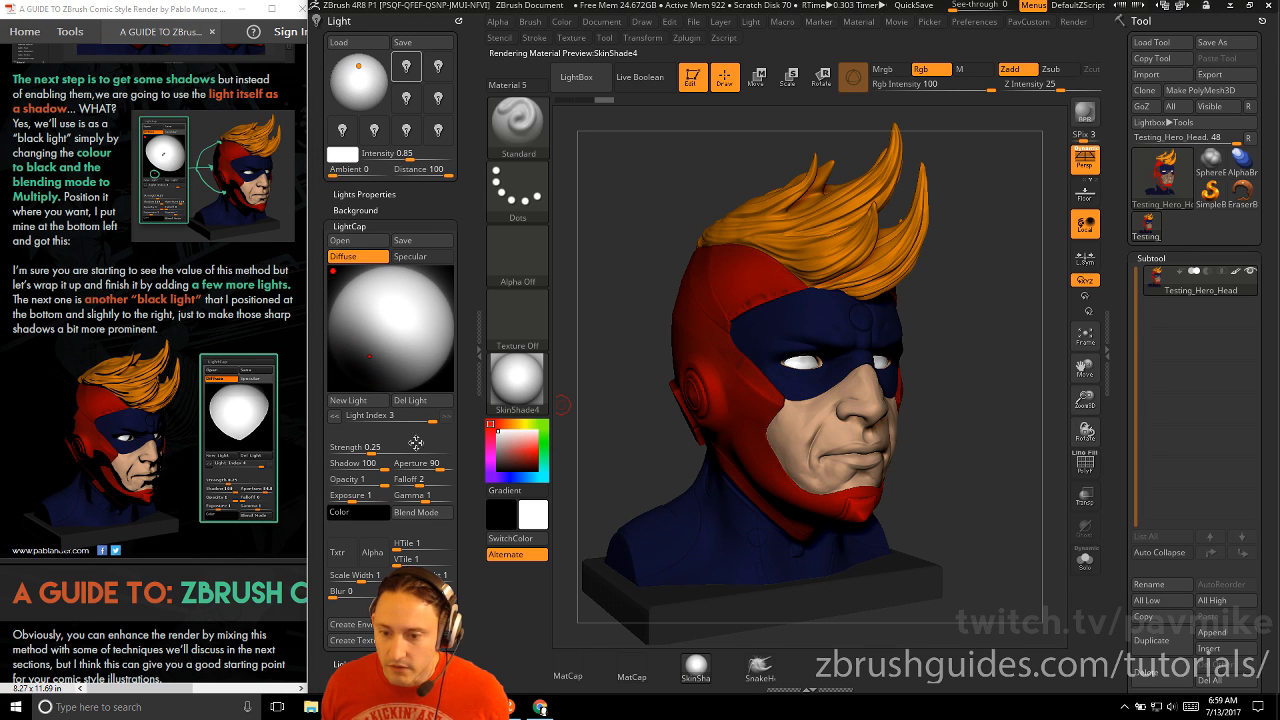
Adjust the black light to Strength 2.6521, Shadow 0, Aperture about 145.82 and Falloff about 4.62
scroll(122, 410, "up", 5)
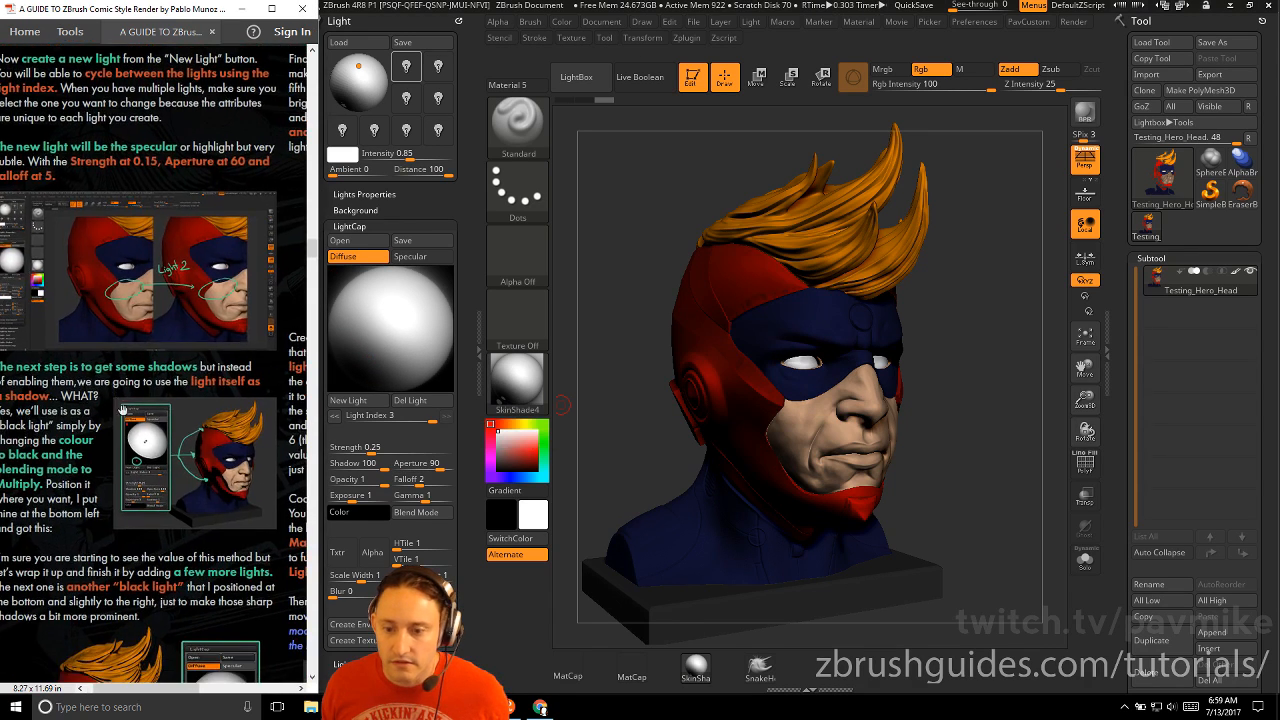
mouse_move(436, 466)
left_mouse_down()
mouse_move(447, 466)
mouse_move(438, 481)
mouse_move(420, 480)
mouse_move(432, 481)
left_mouse_up()
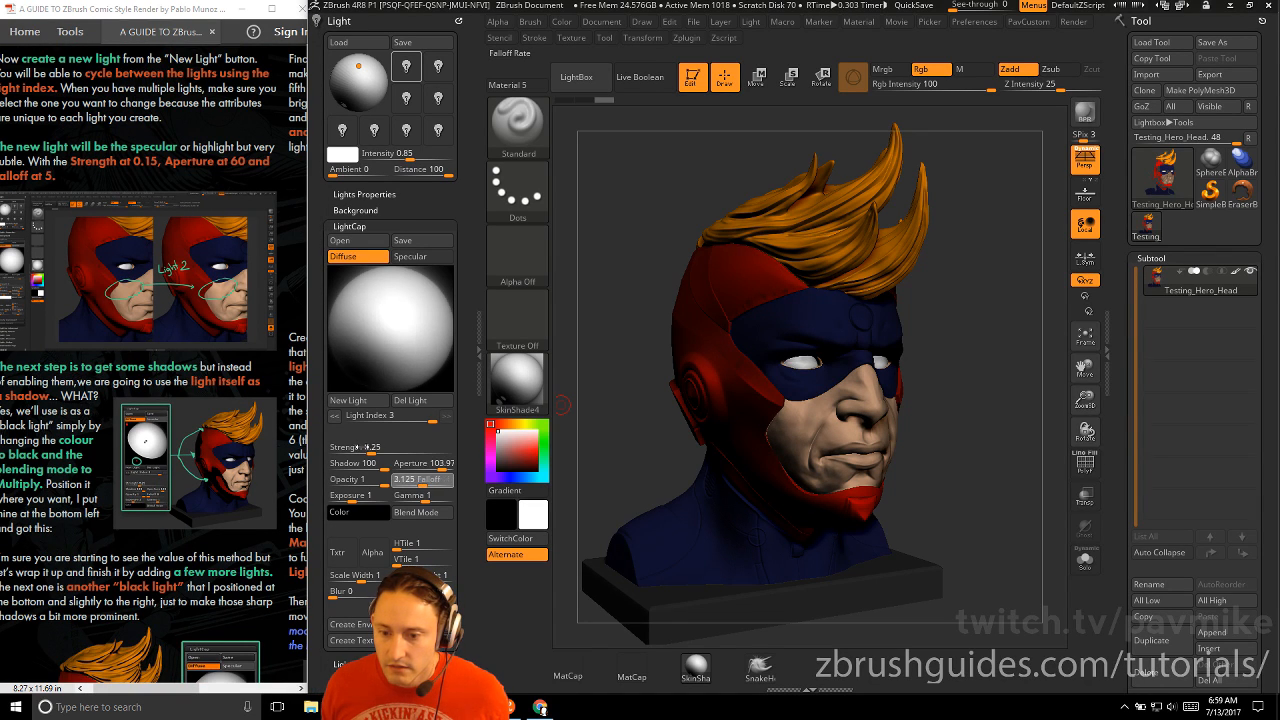
left_click_drag(366, 448, 392, 449)
mouse_move(440, 466)
left_mouse_down()
mouse_move(448, 480)
mouse_move(445, 466)
left_mouse_up()
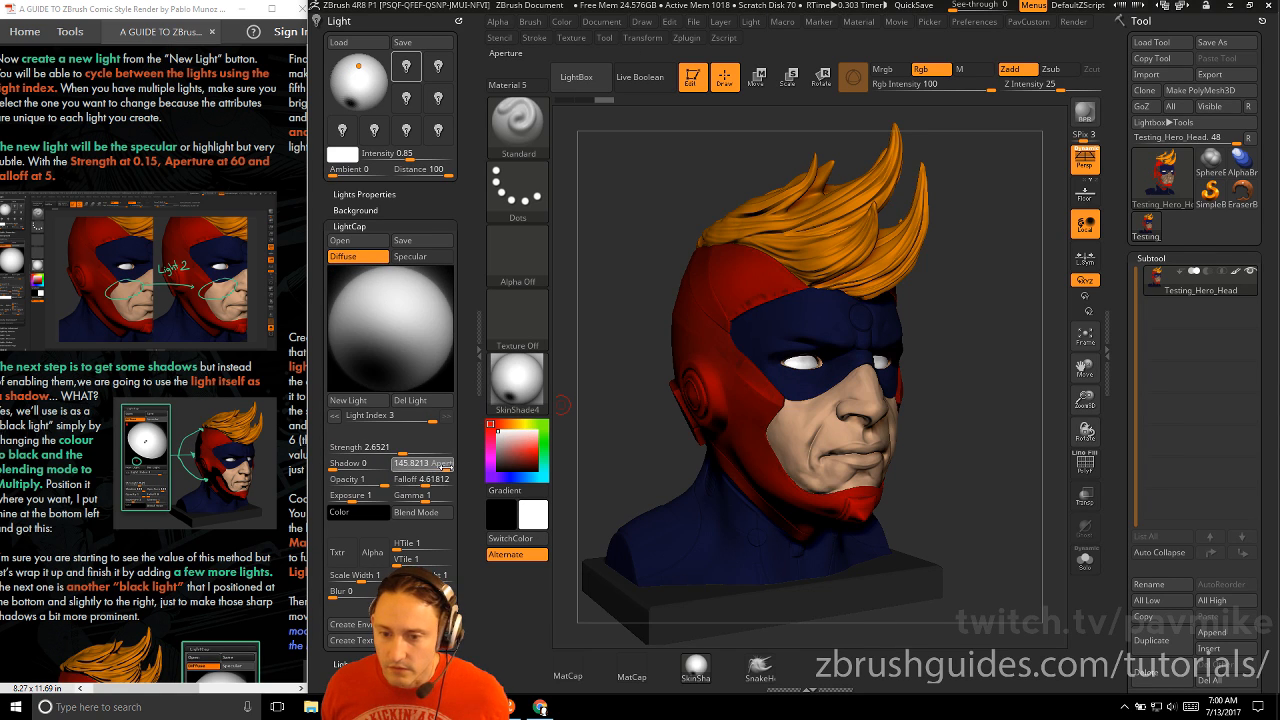
scroll(130, 459, "up", 4)
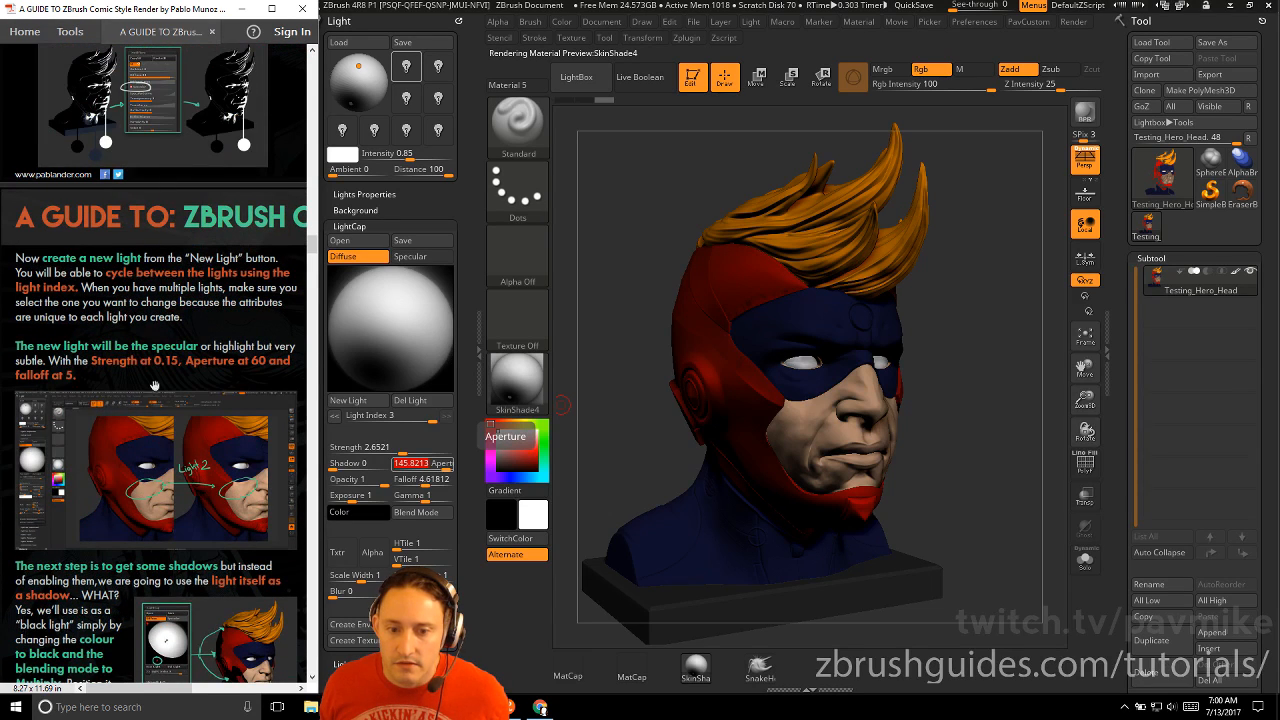
Set black light 3 to Strength 0.25, Shadow 100, Aperture 84 and Falloff 0 for hard-edged shadows
scroll(130, 310, "down", 10)
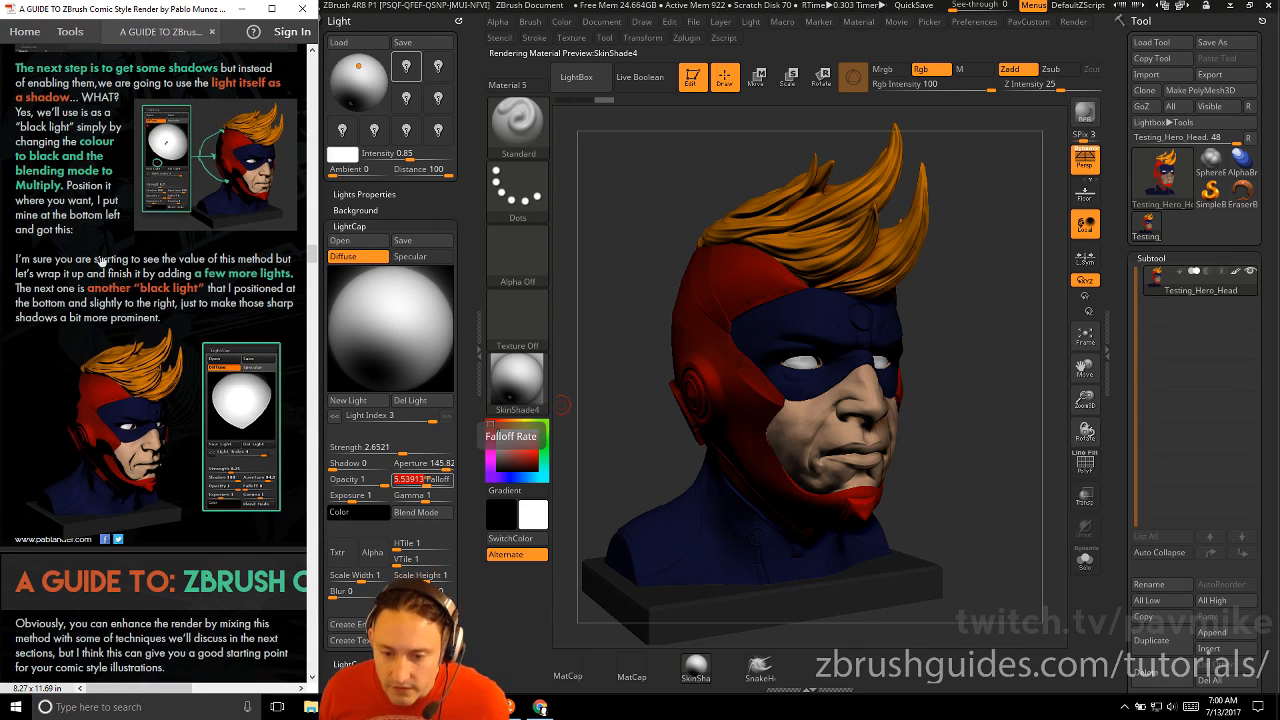
left_click(382, 453)
type("0.25")
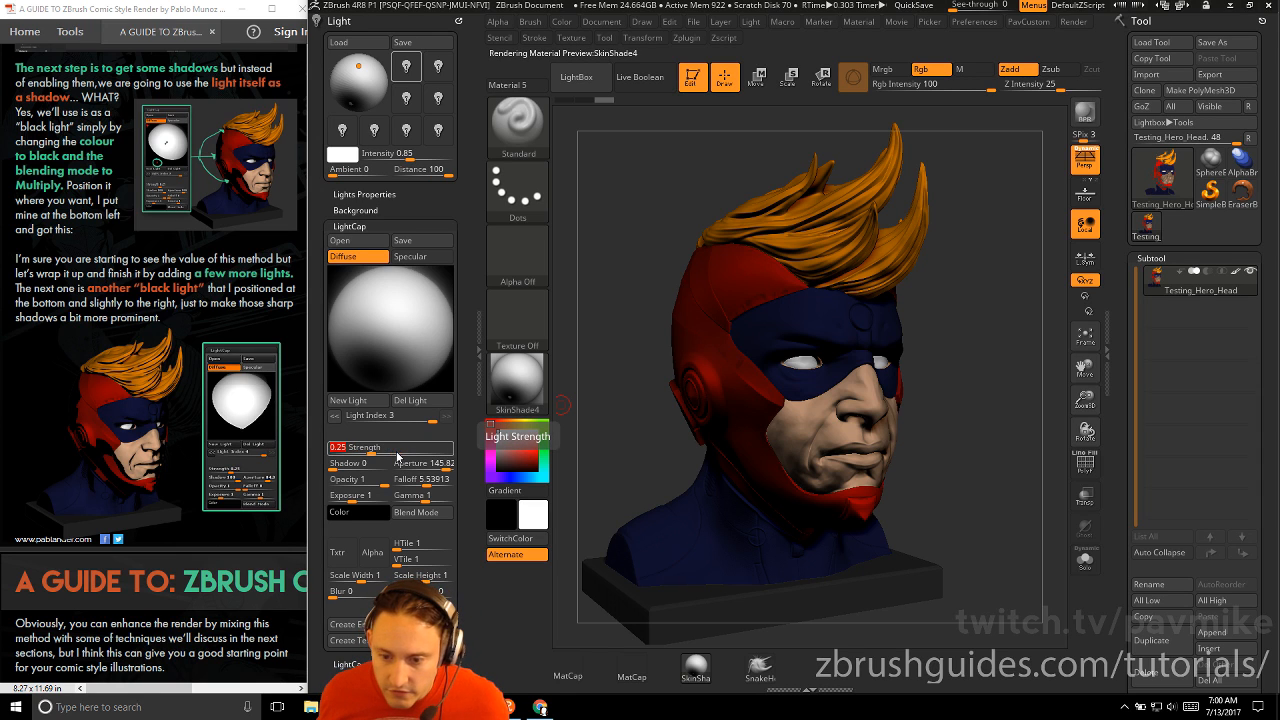
left_click(387, 467)
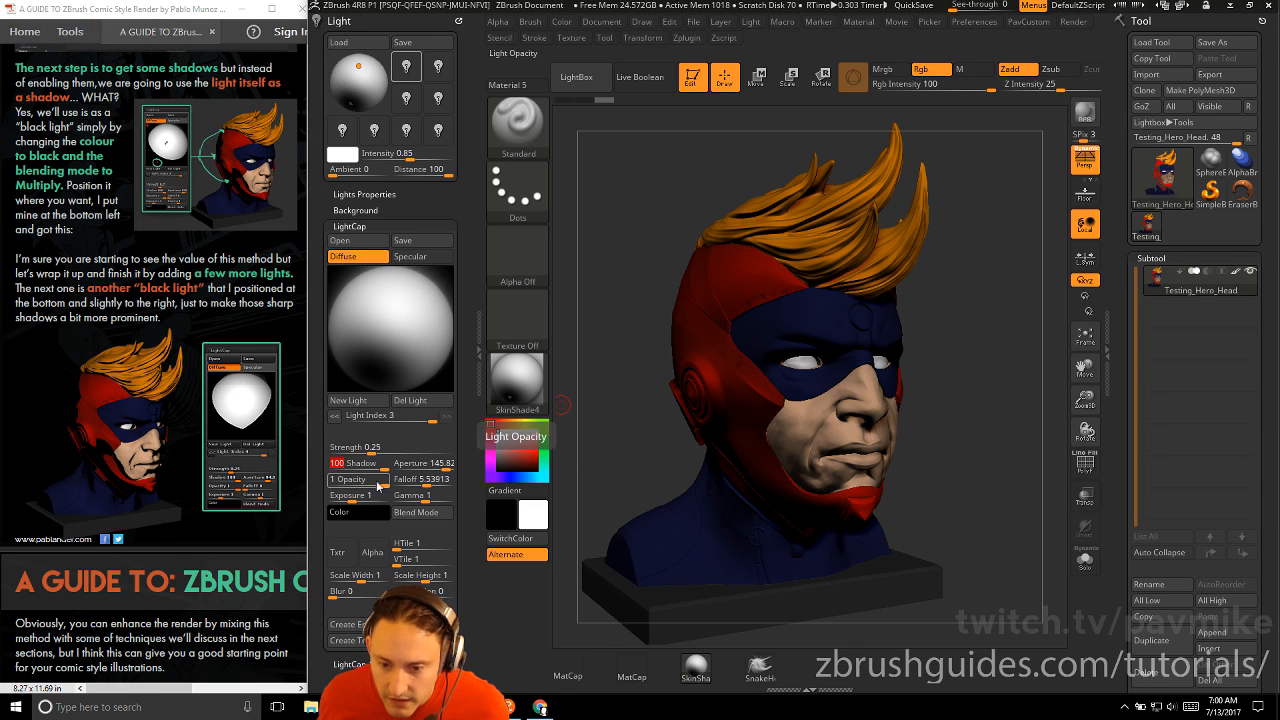
left_click(415, 463)
type("84")
key("Return")
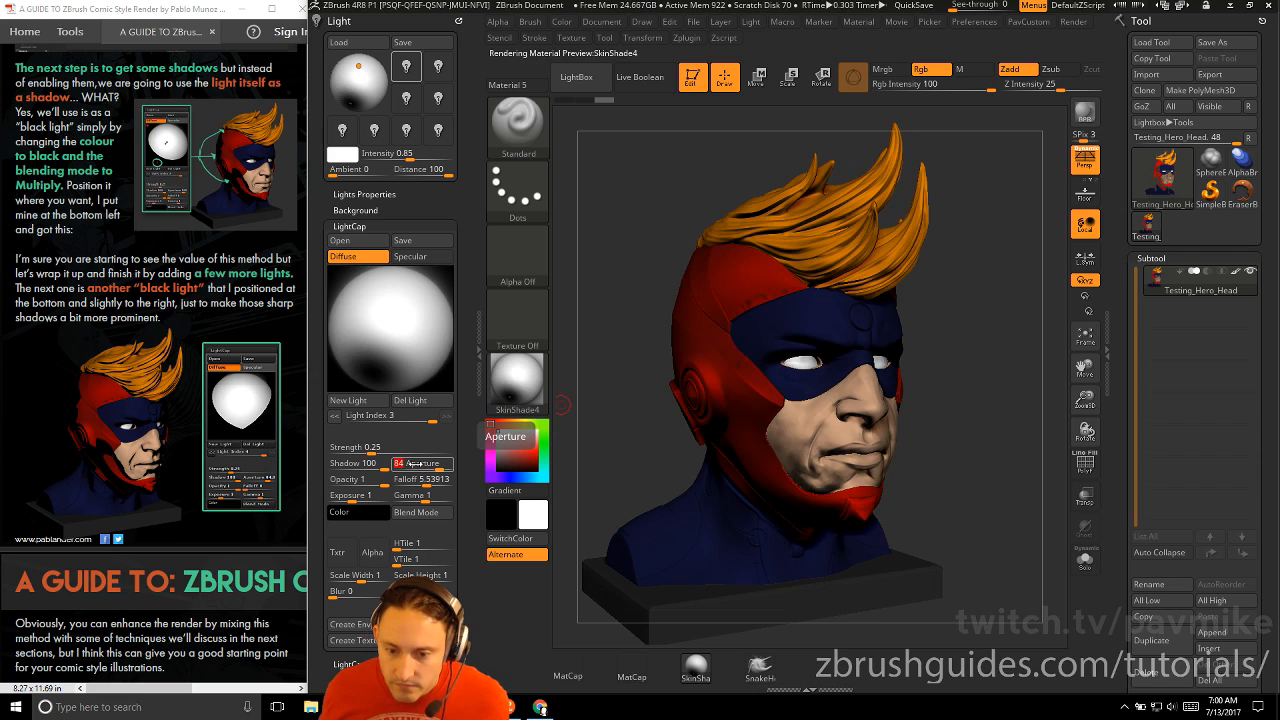
left_click(396, 485)
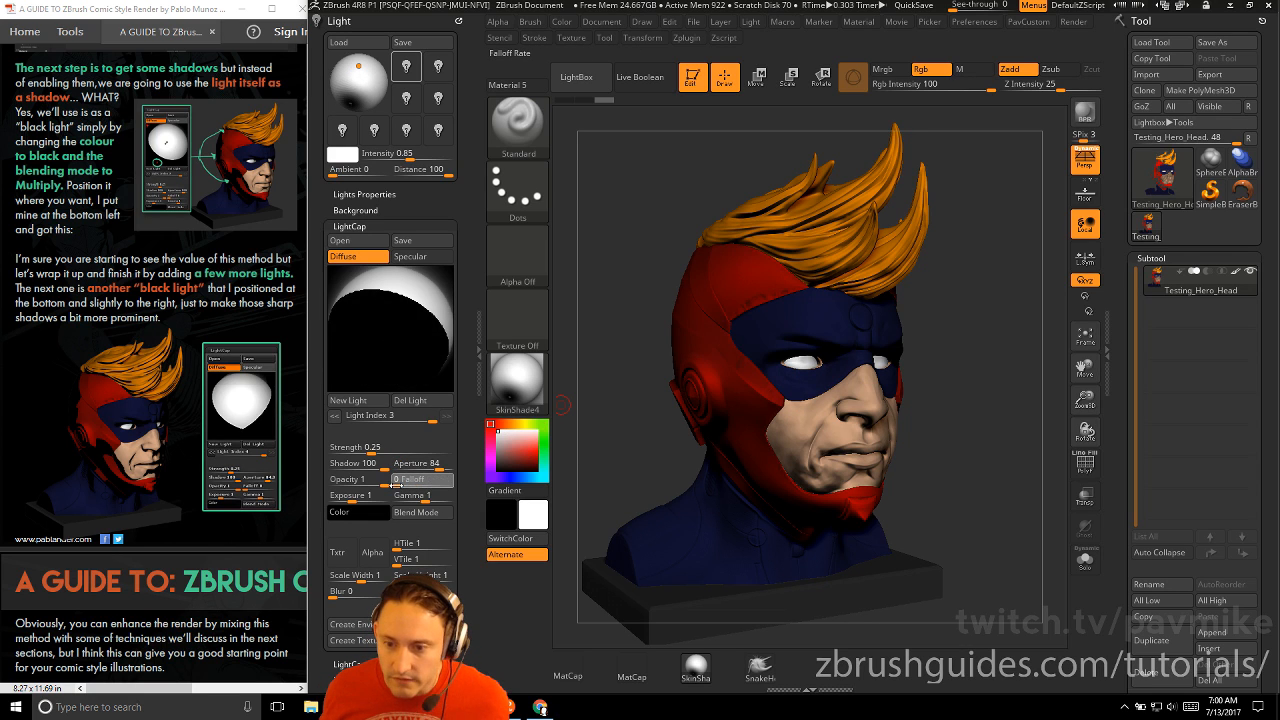
Move black light 3 to the lower left of the LightCap sphere and compare the bust's shadows with the guide
left_click_drag(374, 349, 369, 366)
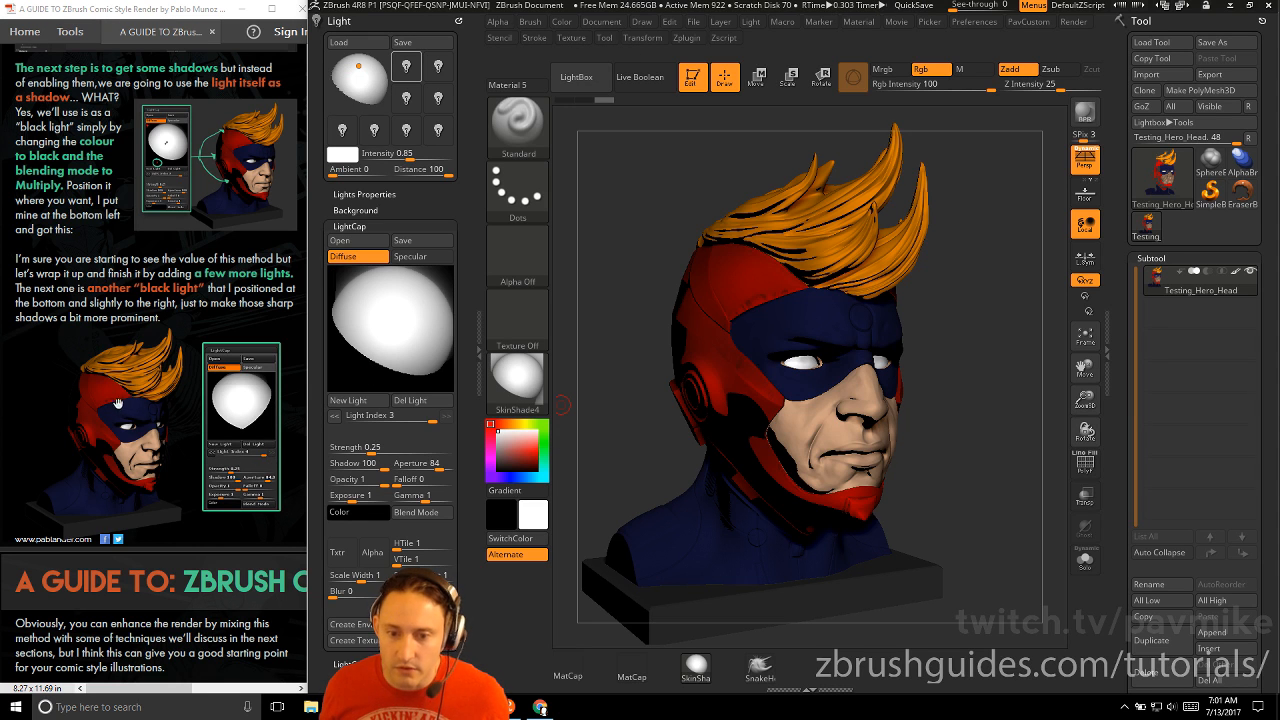
left_click_drag(79, 407, 10, 560)
left_click_drag(68, 346, 331, 162)
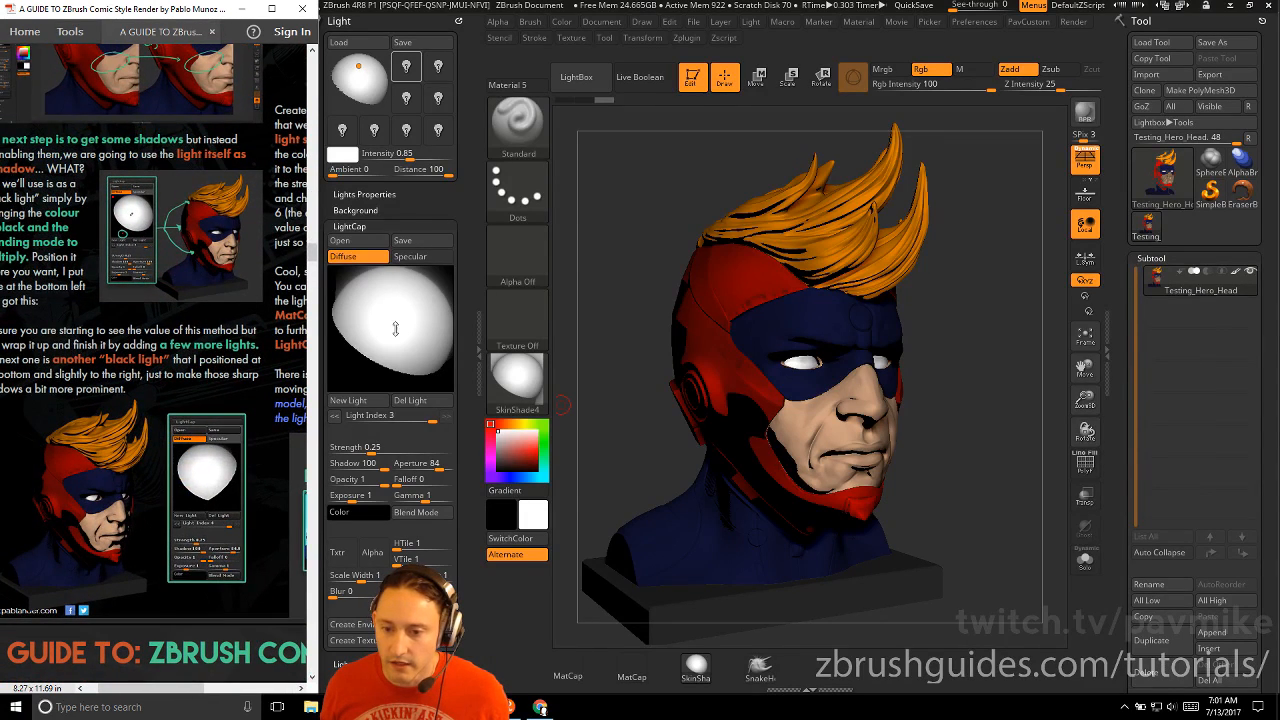
Create a fourth LightCap light at the lower right of the preview sphere with Falloff 0
left_click(355, 398)
left_click(355, 398)
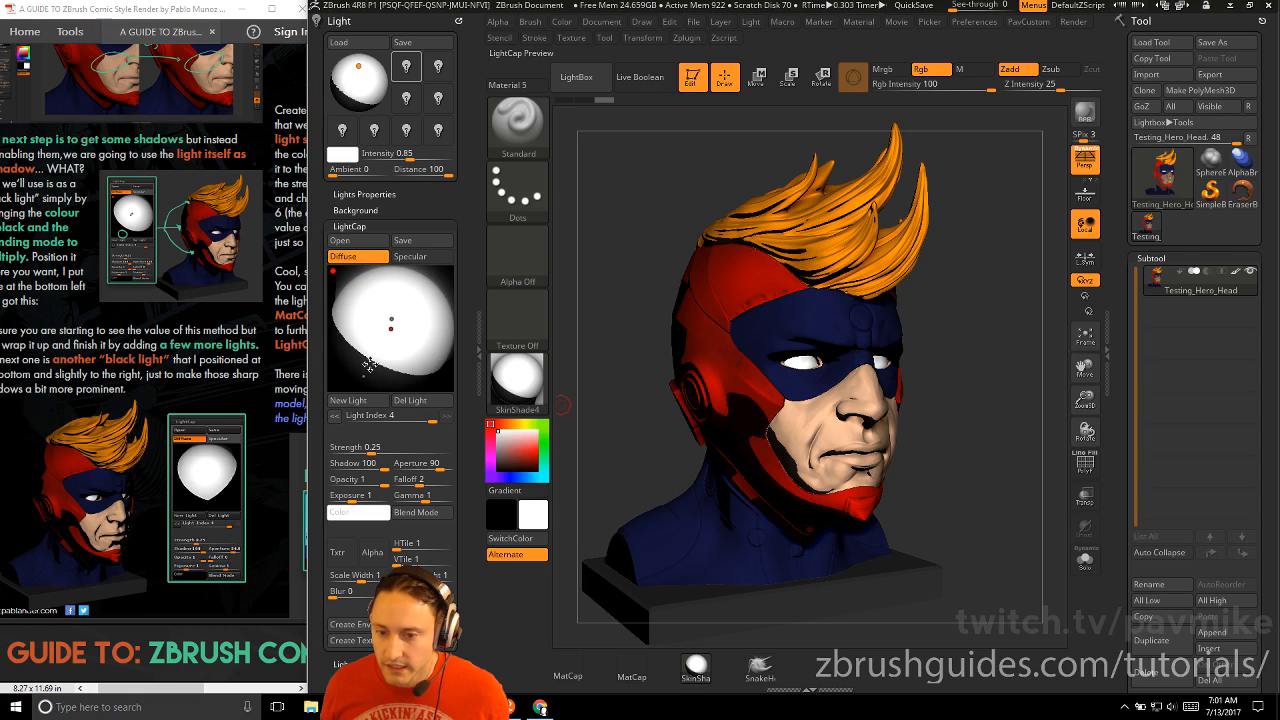
left_click_drag(393, 336, 419, 343)
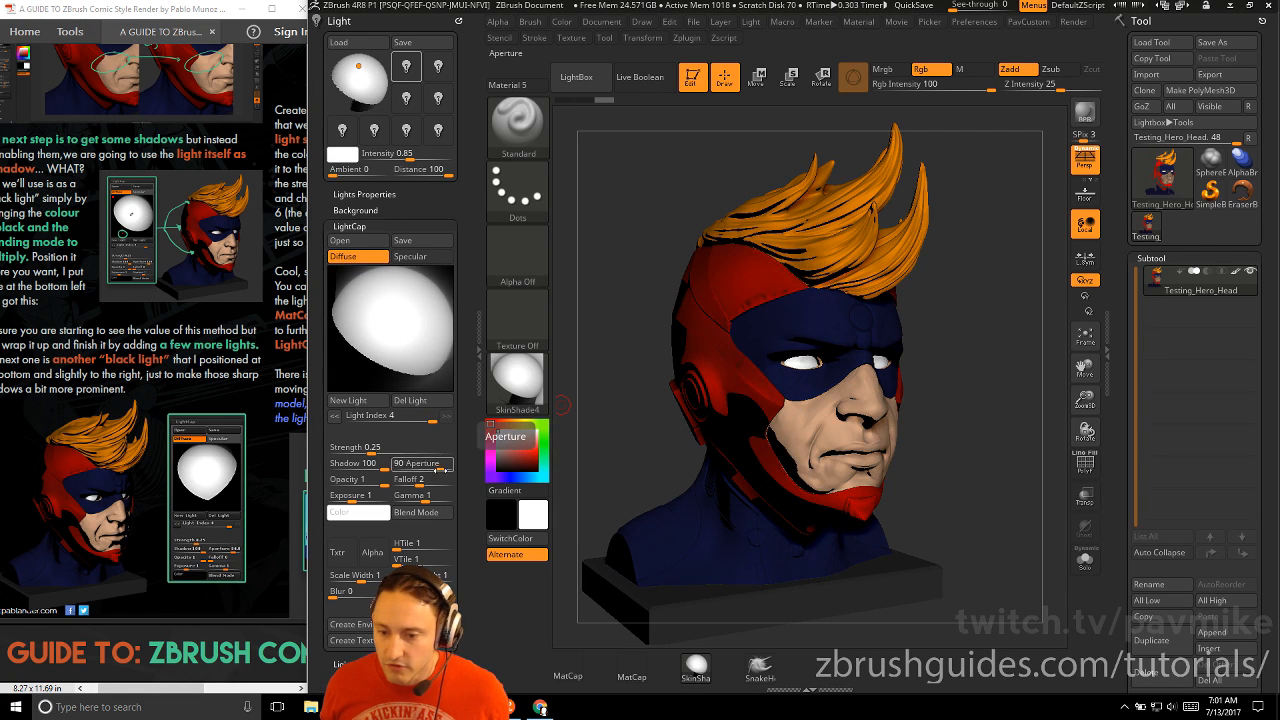
left_click_drag(424, 482, 394, 483)
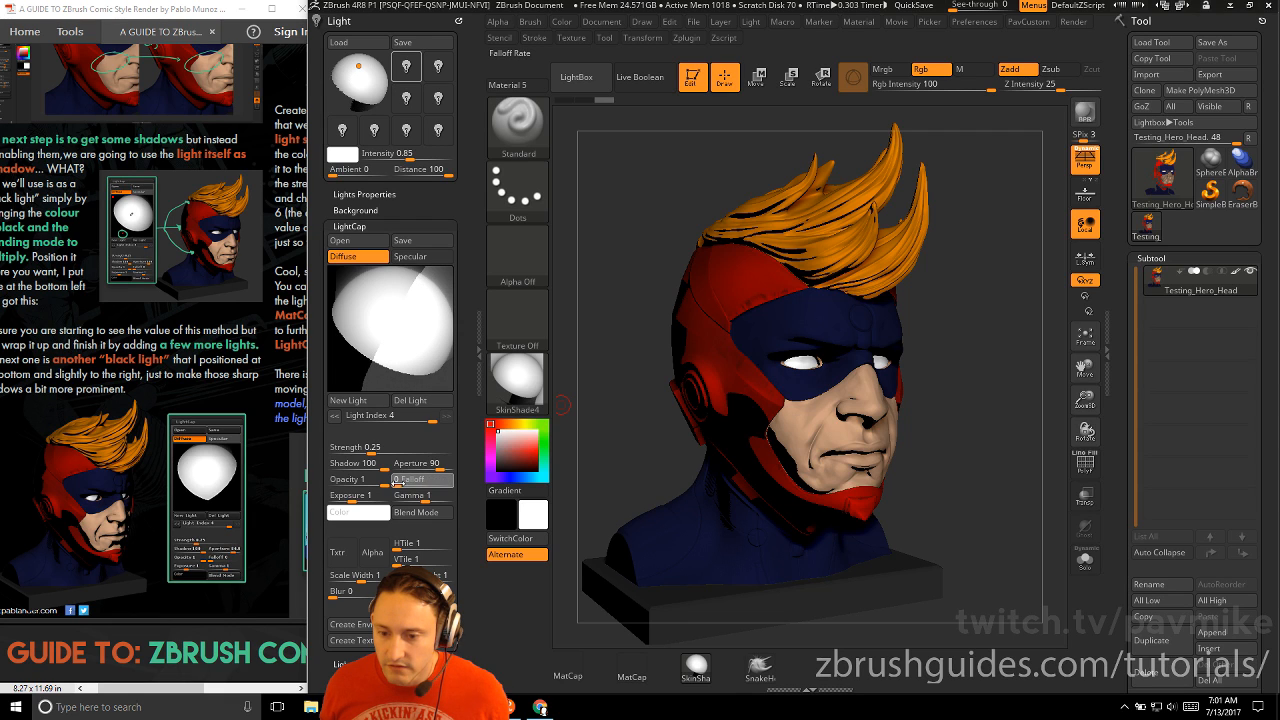
Turn light 4 into a black Multiply light and position it at the bottom of the sphere, slightly to the right
left_click(358, 511)
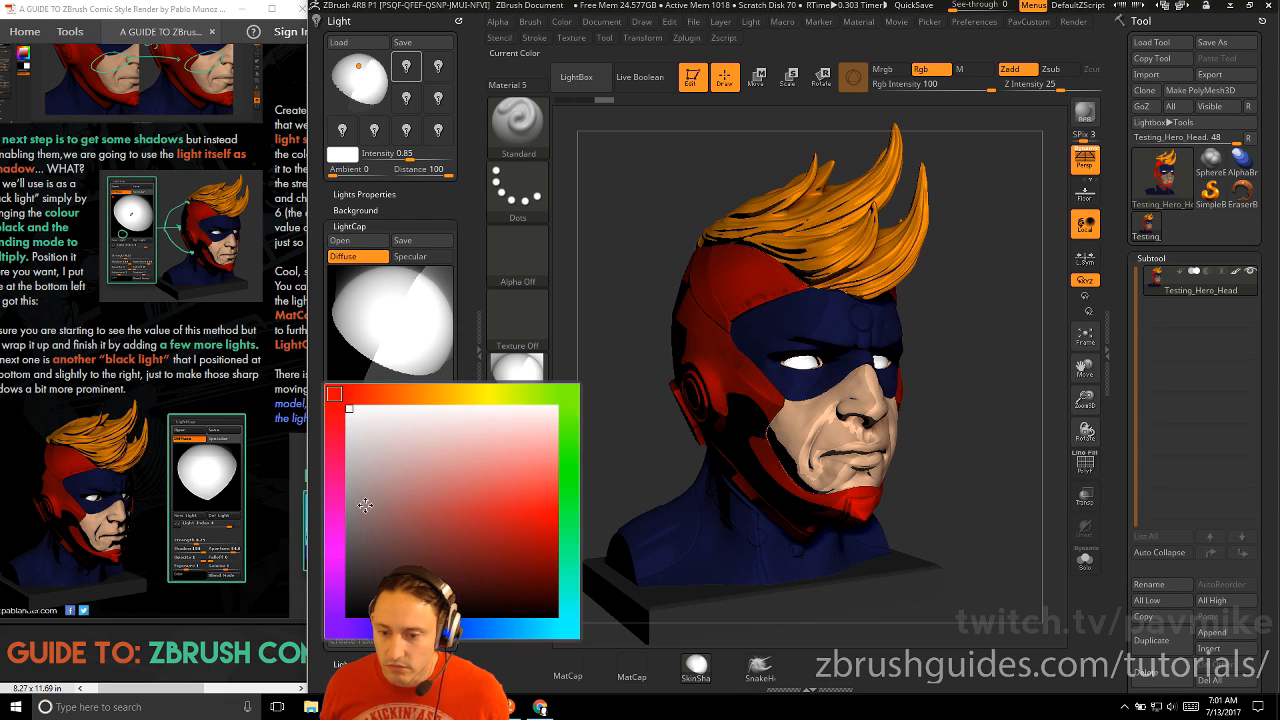
left_click_drag(365, 505, 318, 652)
left_click_drag(370, 590, 346, 620)
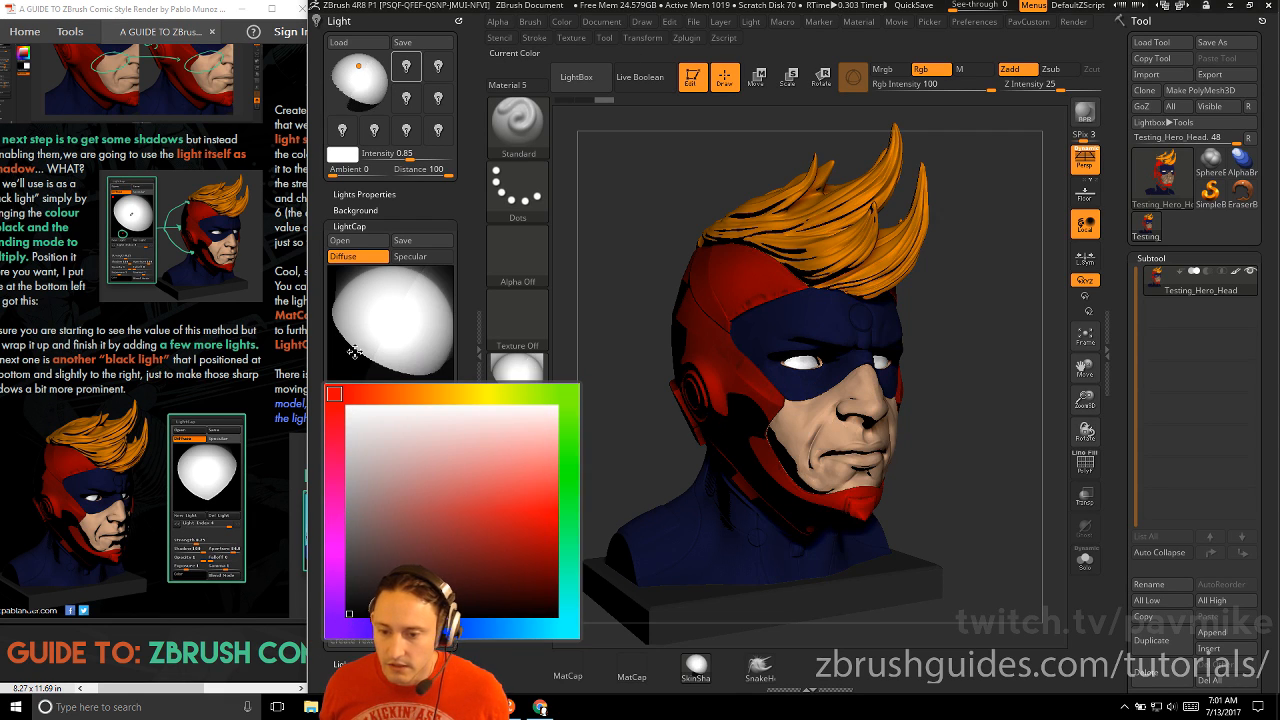
left_click(428, 512)
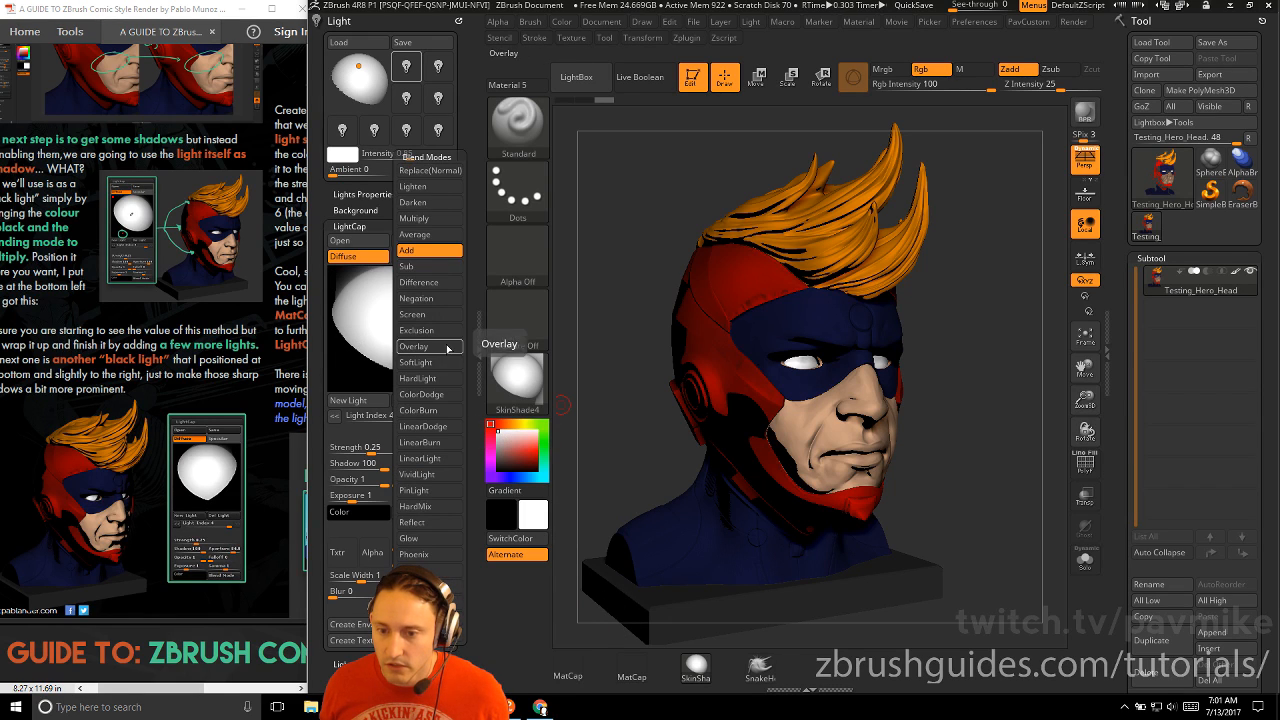
left_click(420, 218)
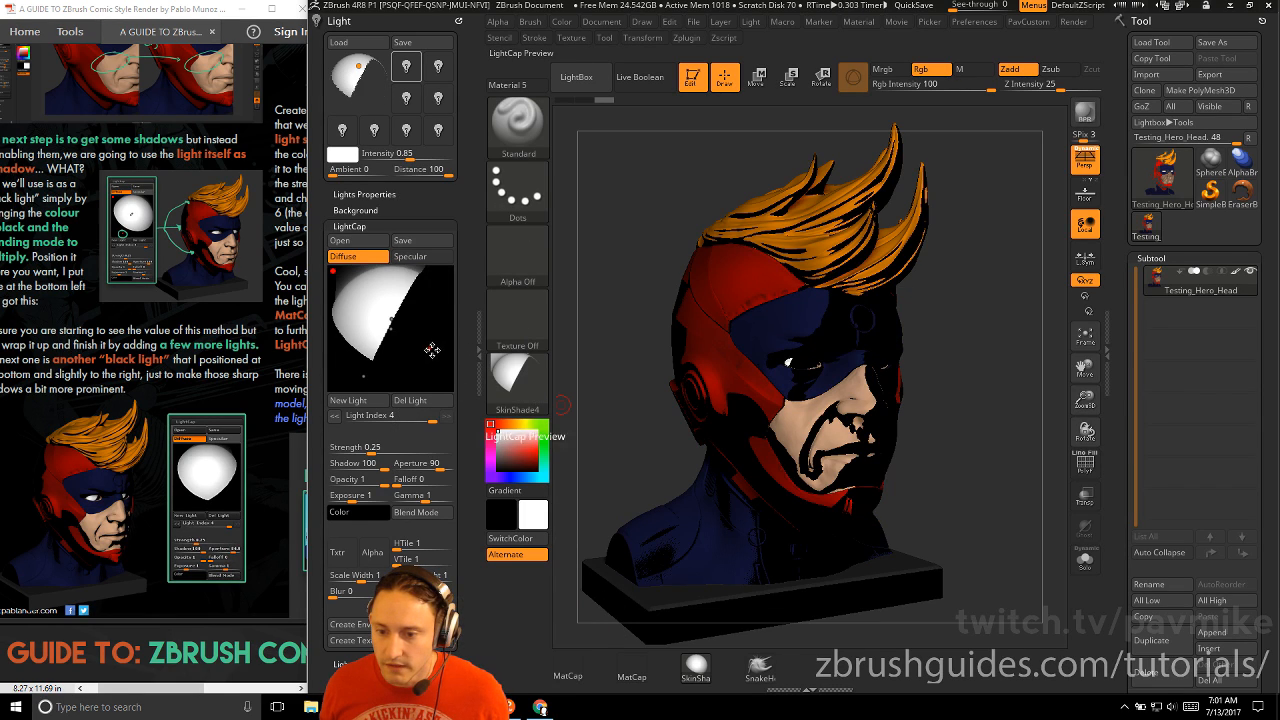
left_click_drag(431, 349, 421, 364)
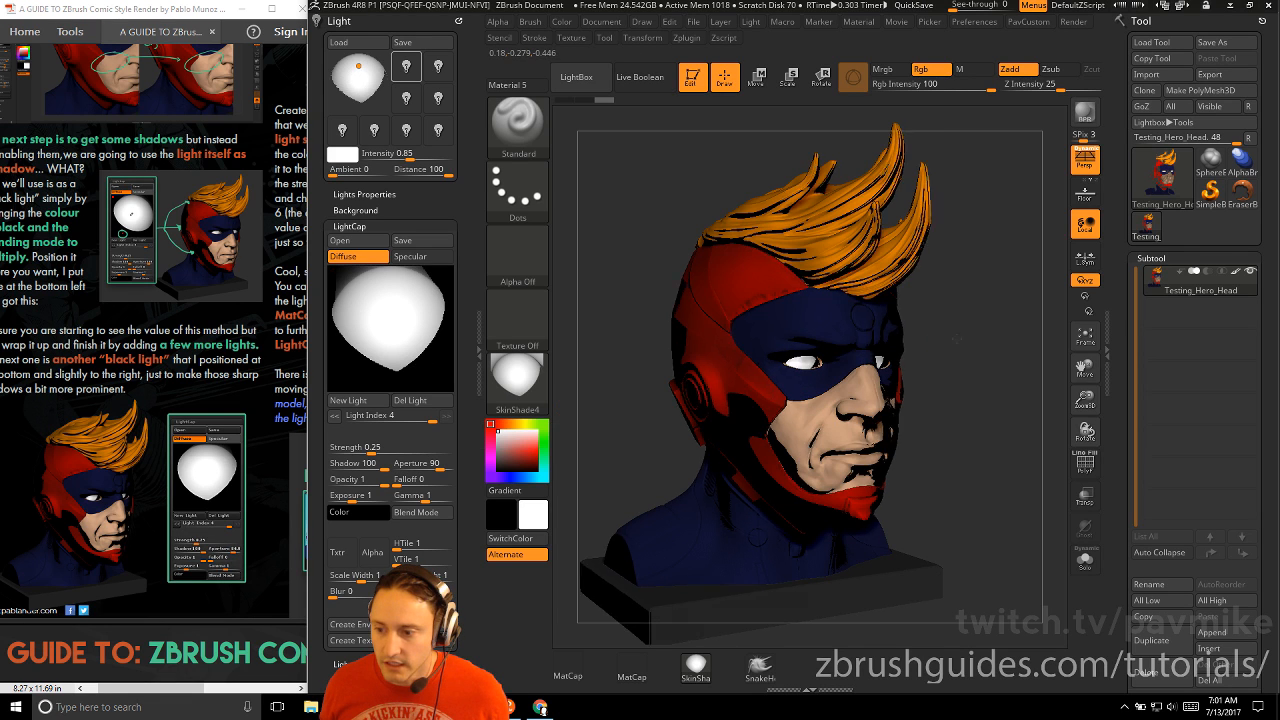
mouse_move(957, 339)
left_mouse_down()
mouse_move(985, 340)
mouse_move(872, 336)
mouse_move(937, 331)
left_mouse_up()
Create a fifth LightCap light for the guide's highlight step and set its colour to bright yellow
left_click_drag(285, 120, 156, 246)
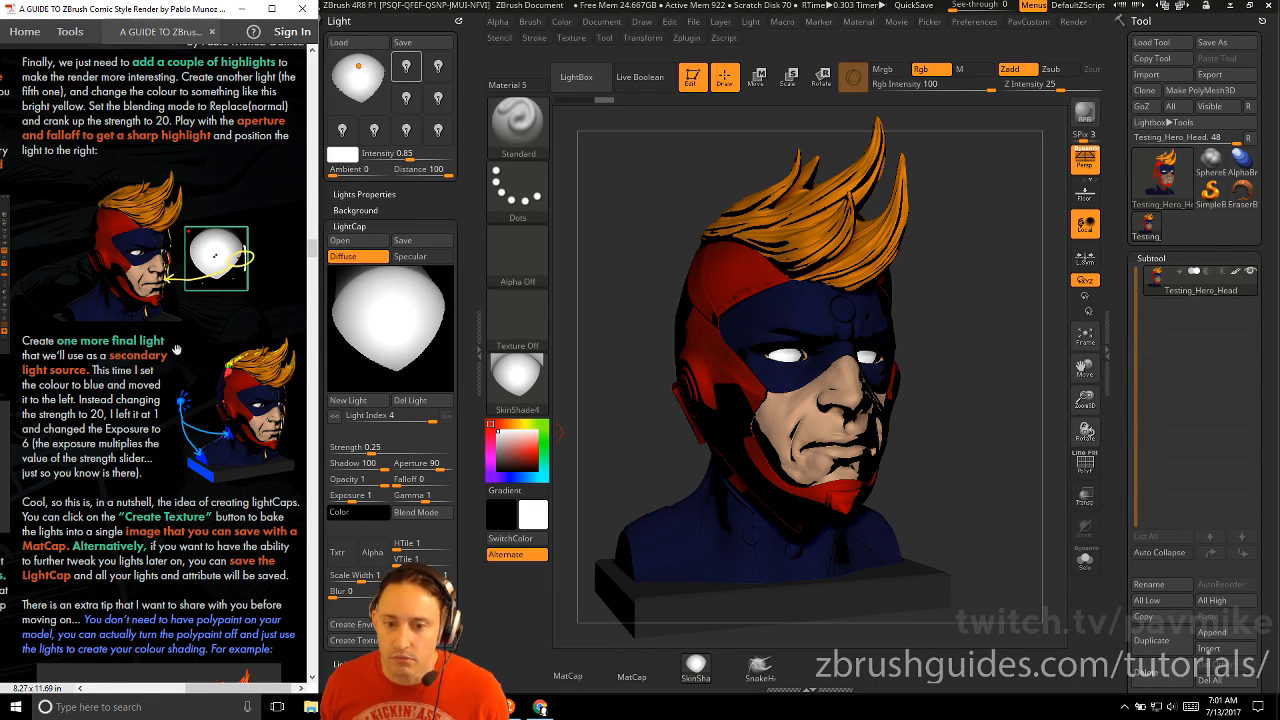
left_click(350, 401)
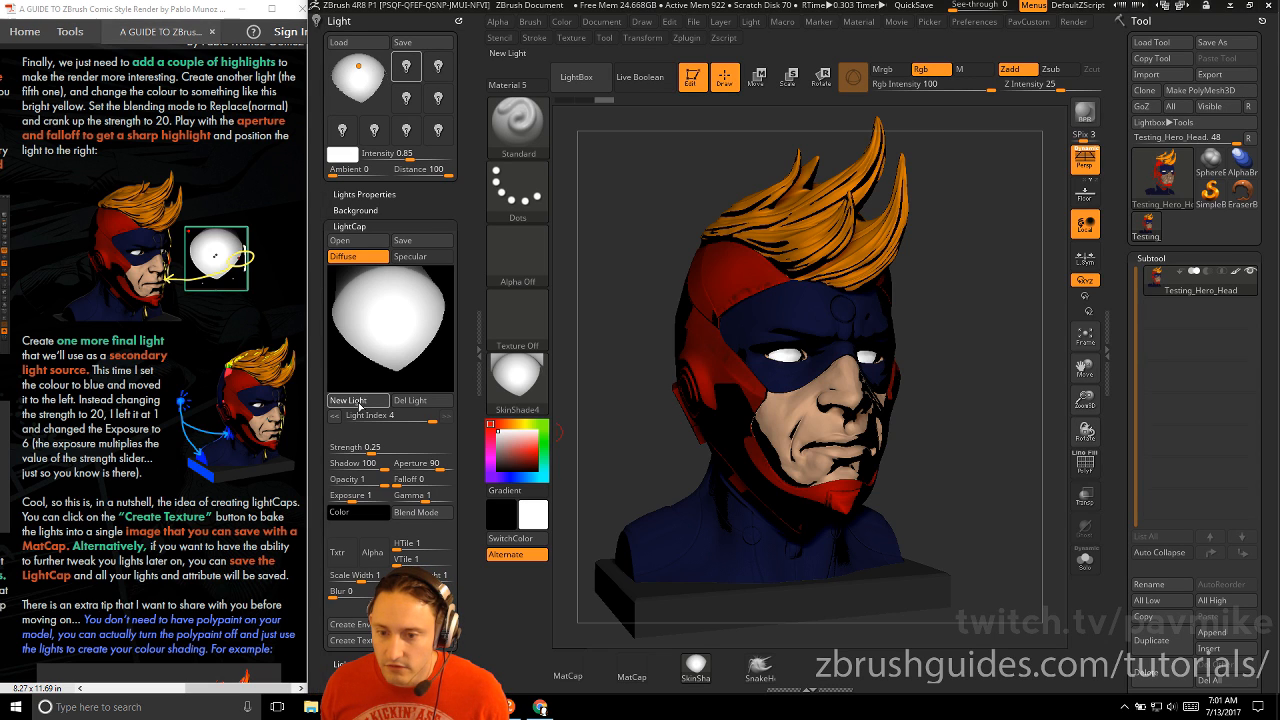
left_click(372, 513)
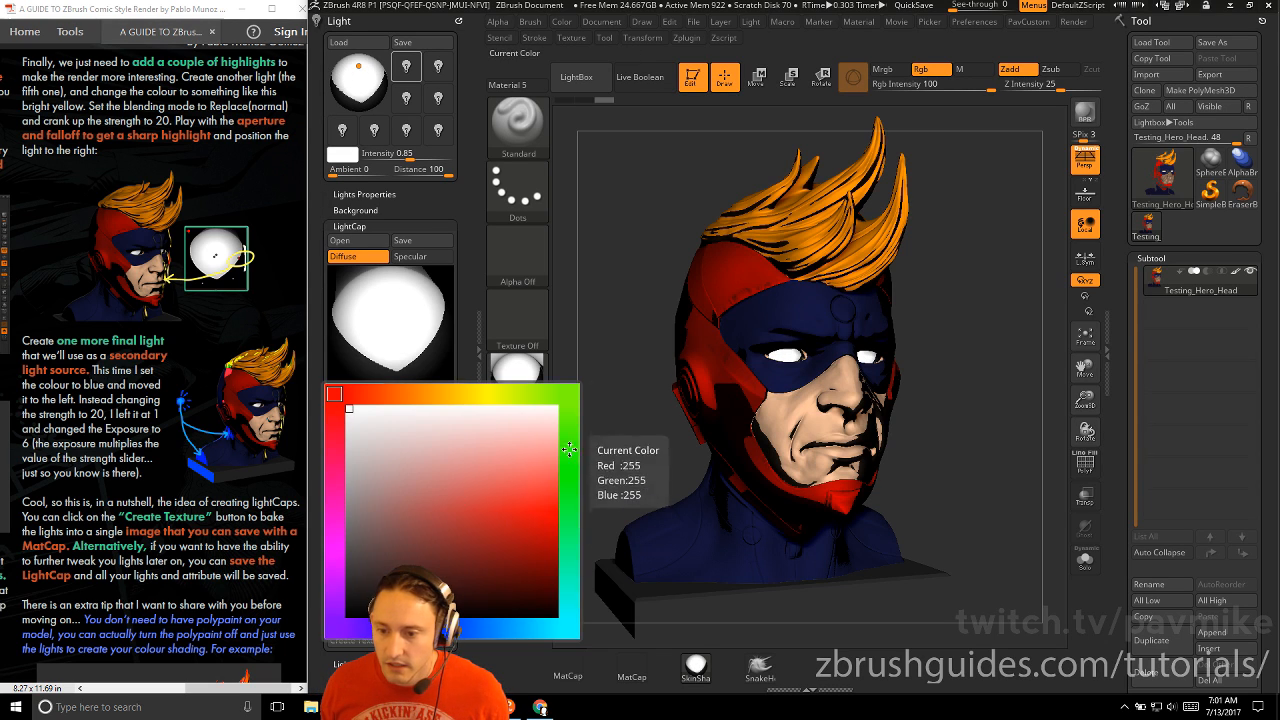
left_click_drag(659, 335, 783, 275)
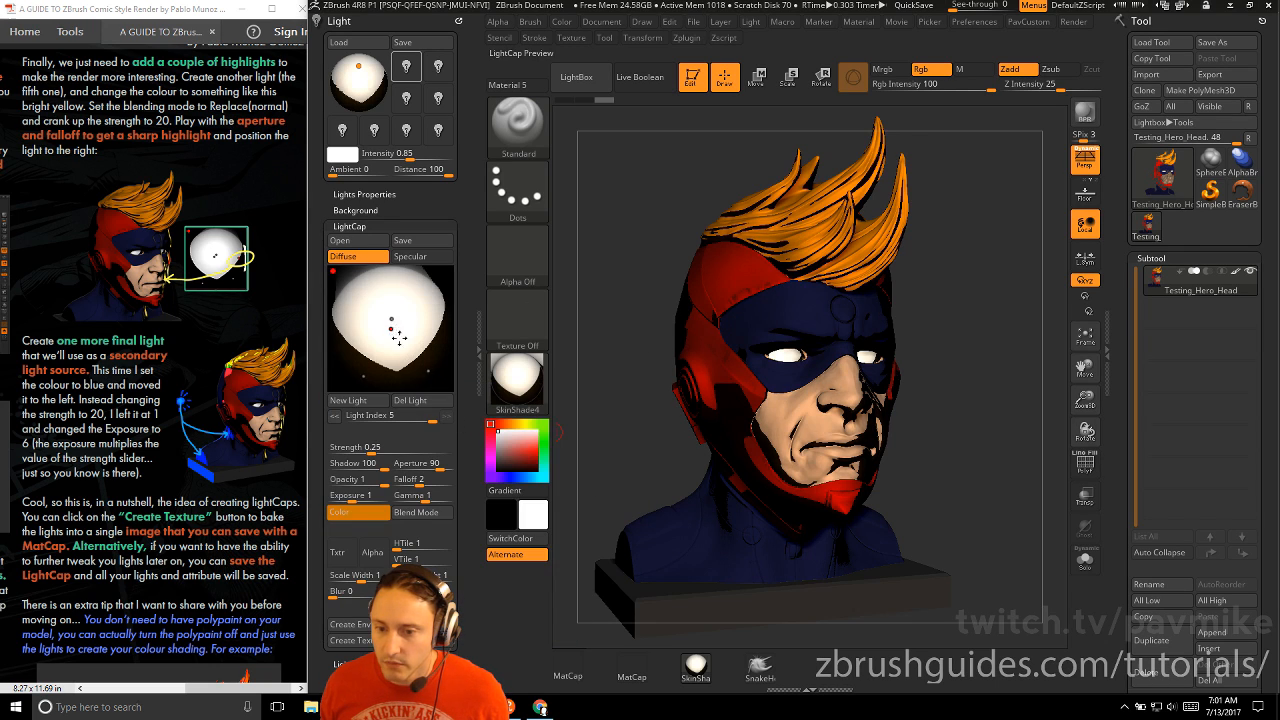
left_click_drag(365, 515, 479, 396)
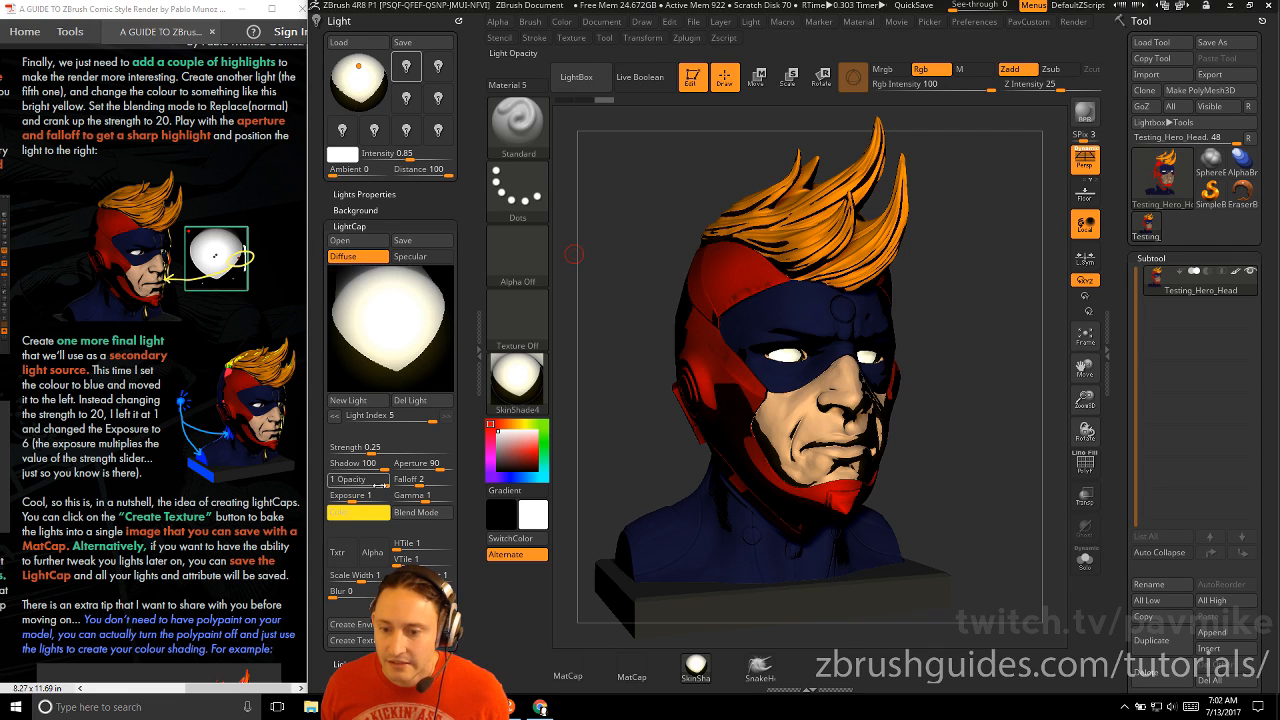
Set the yellow light's blend mode to Replace(Normal) and its Strength to 20
left_click(416, 513)
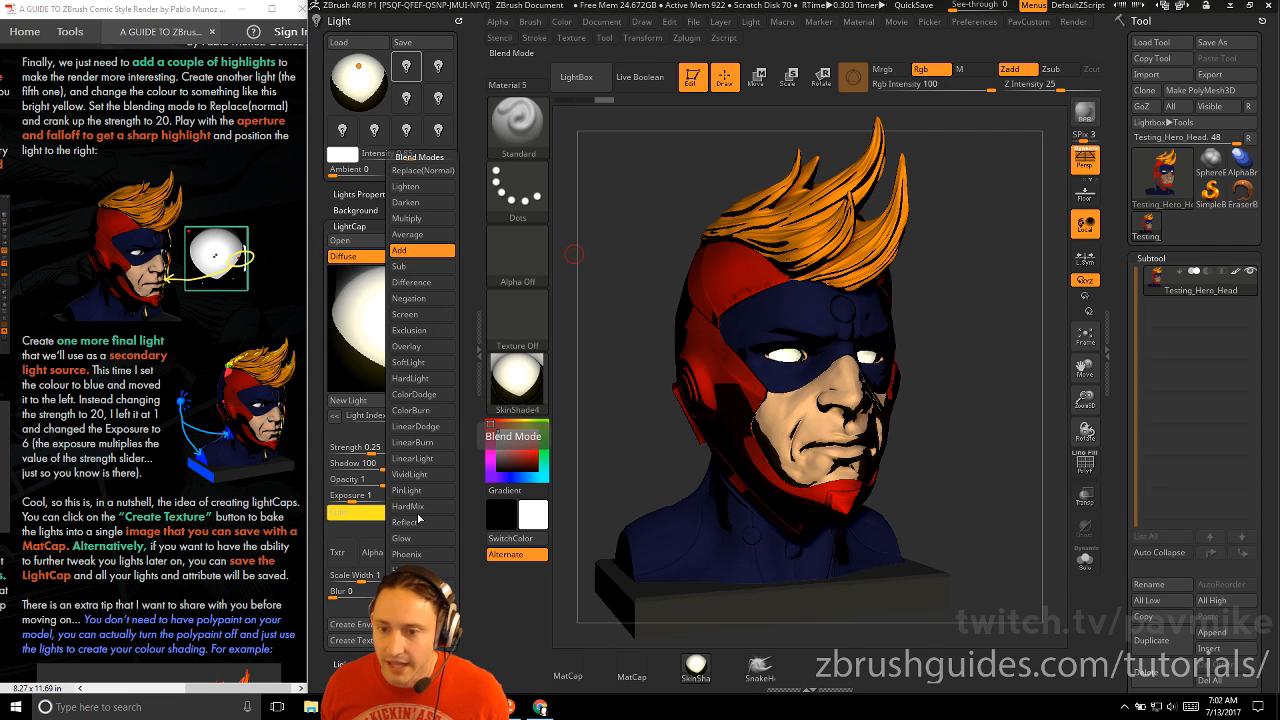
left_click(421, 172)
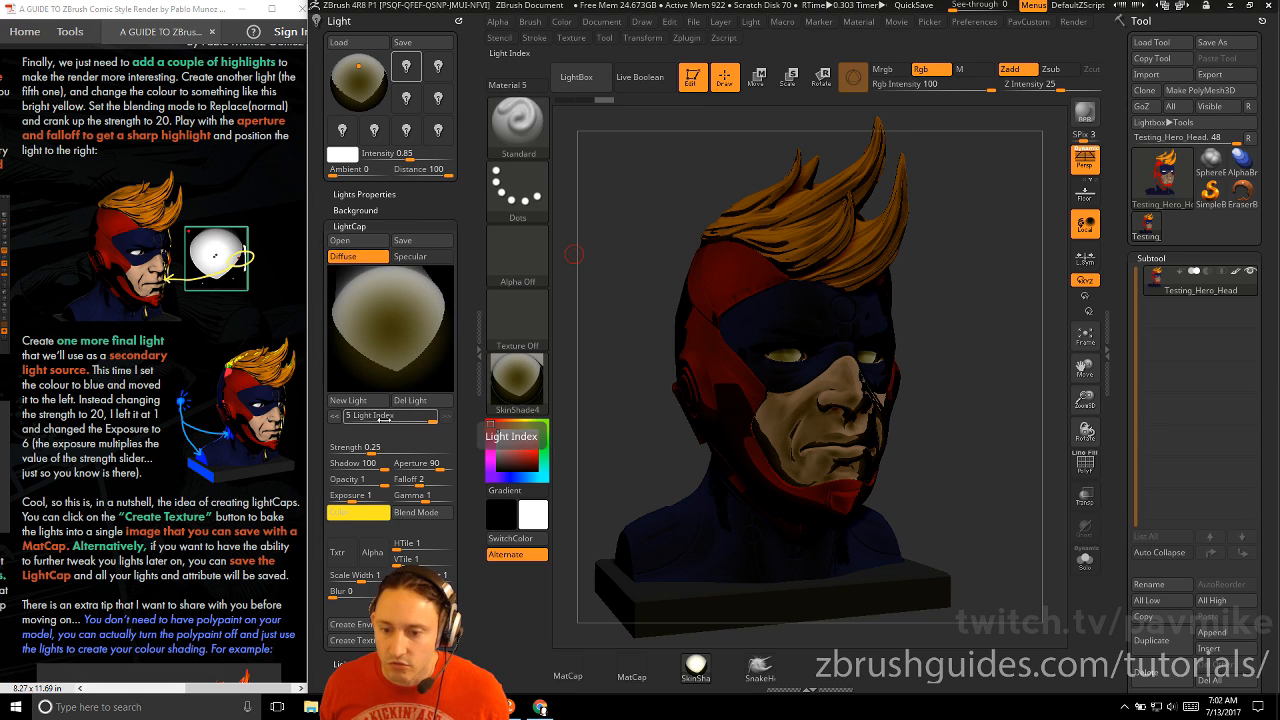
type("20")
key("Return")
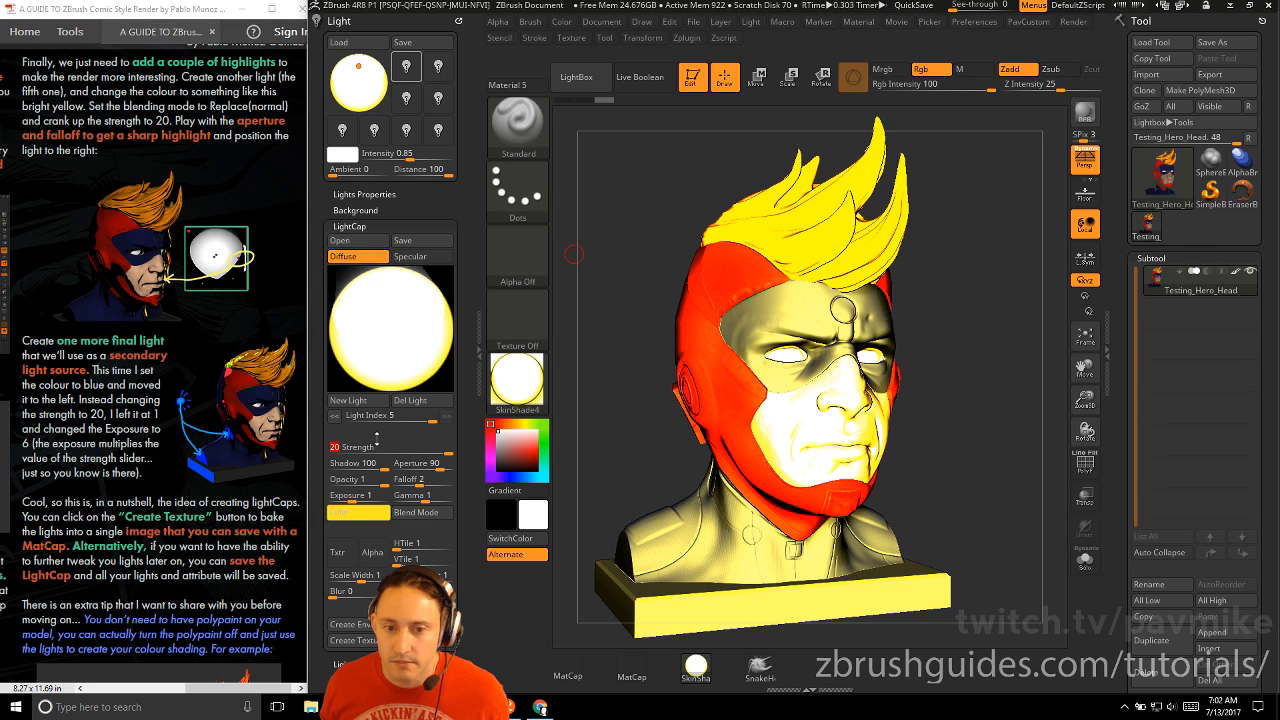
Position the yellow light at the sphere's right edge and sharpen its highlight with Aperture about 38.37 and Falloff 0
left_click_drag(393, 333, 430, 326)
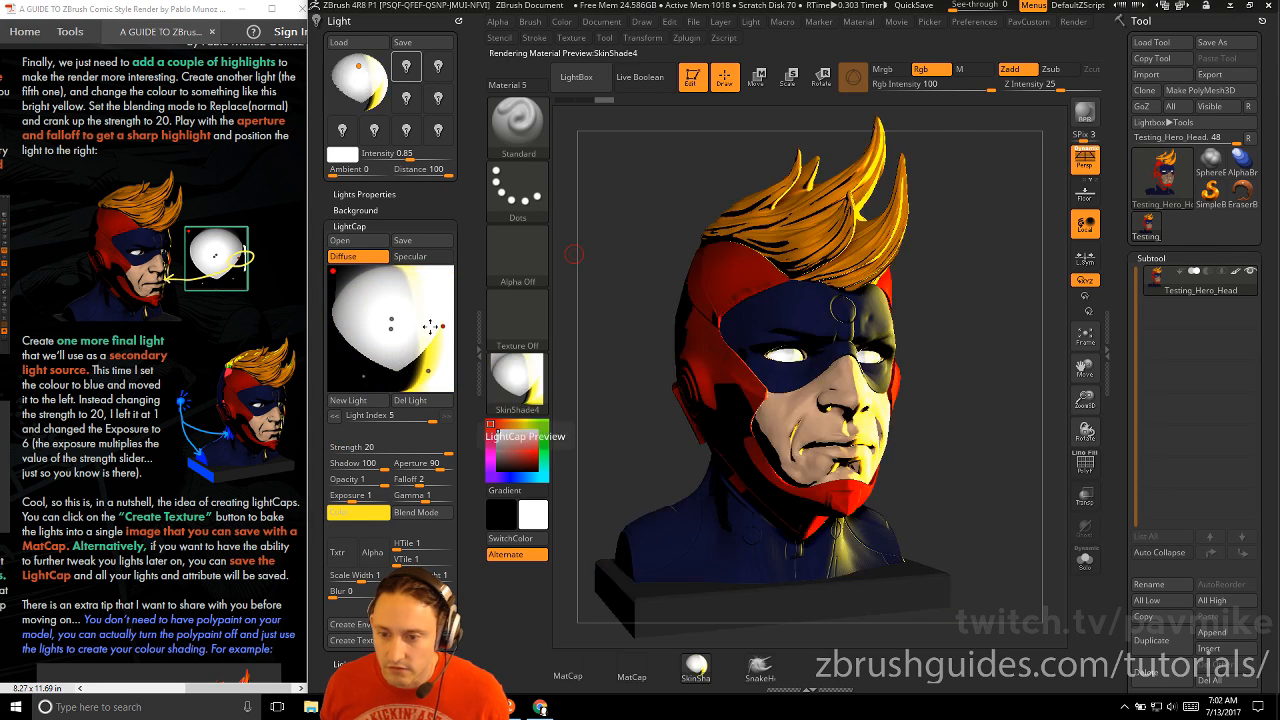
left_click_drag(973, 361, 910, 350)
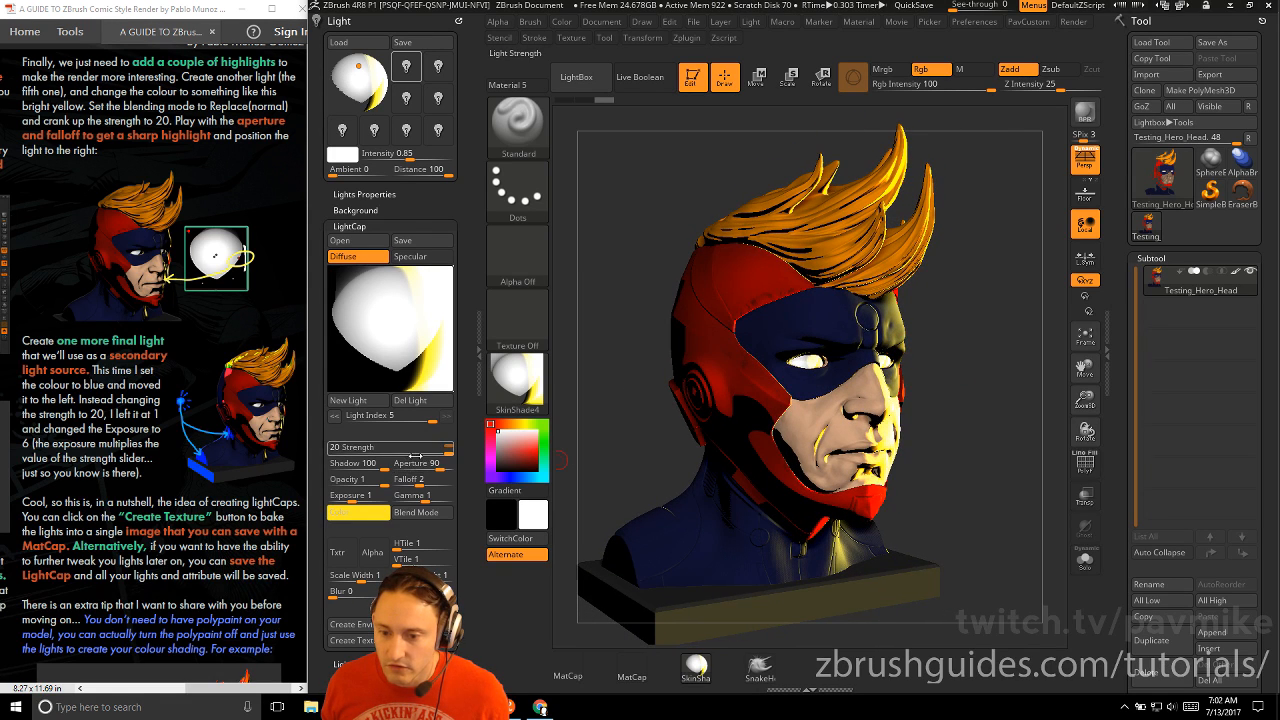
left_click_drag(427, 463, 395, 479)
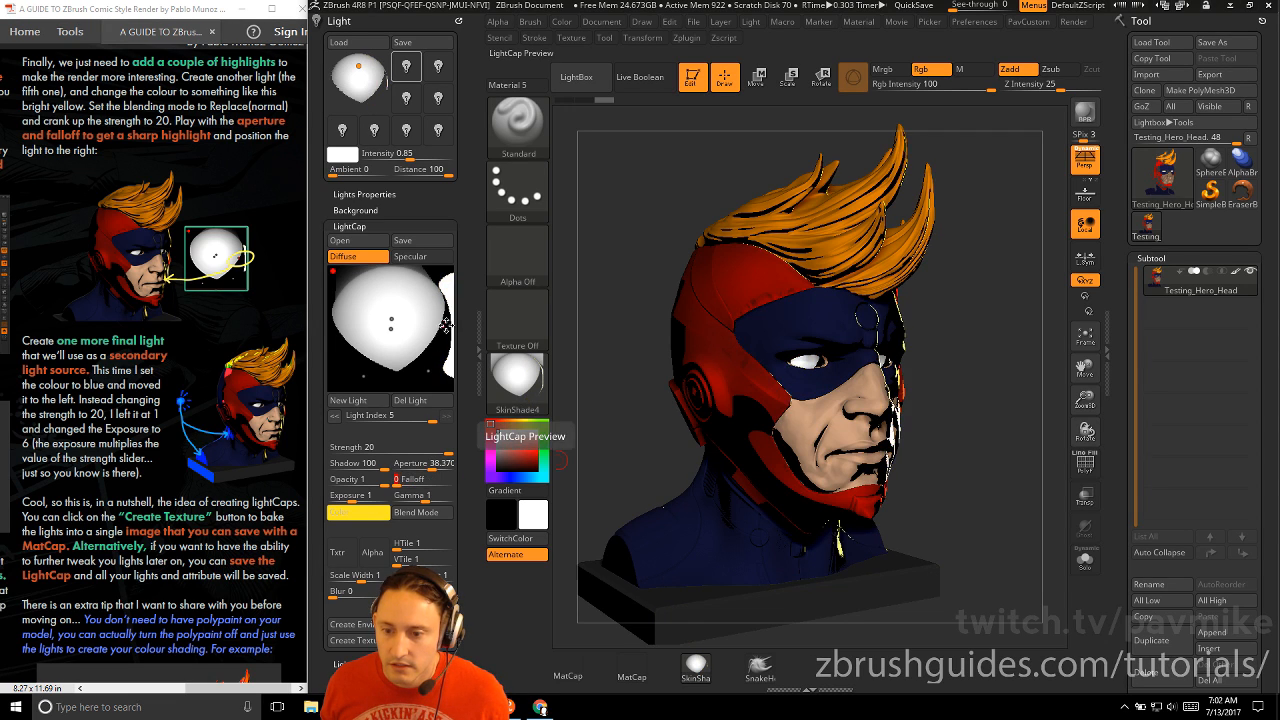
left_click_drag(441, 340, 446, 324)
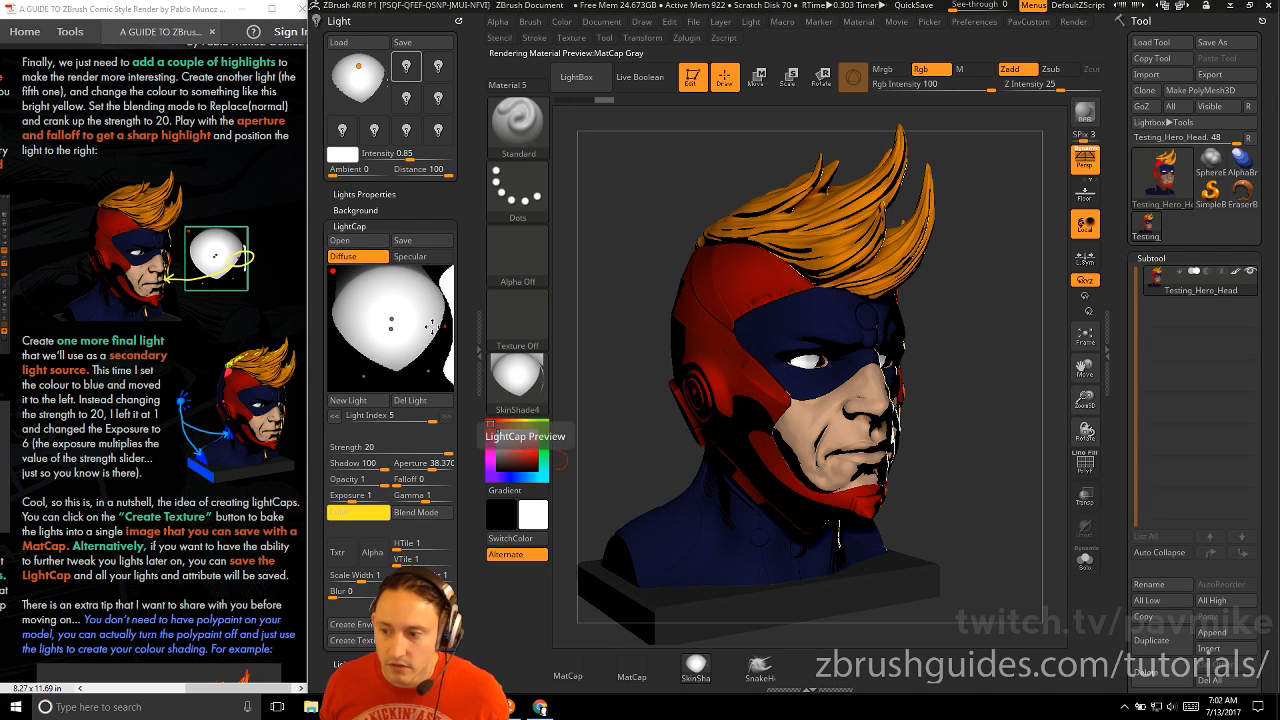
left_click_drag(442, 326, 426, 330)
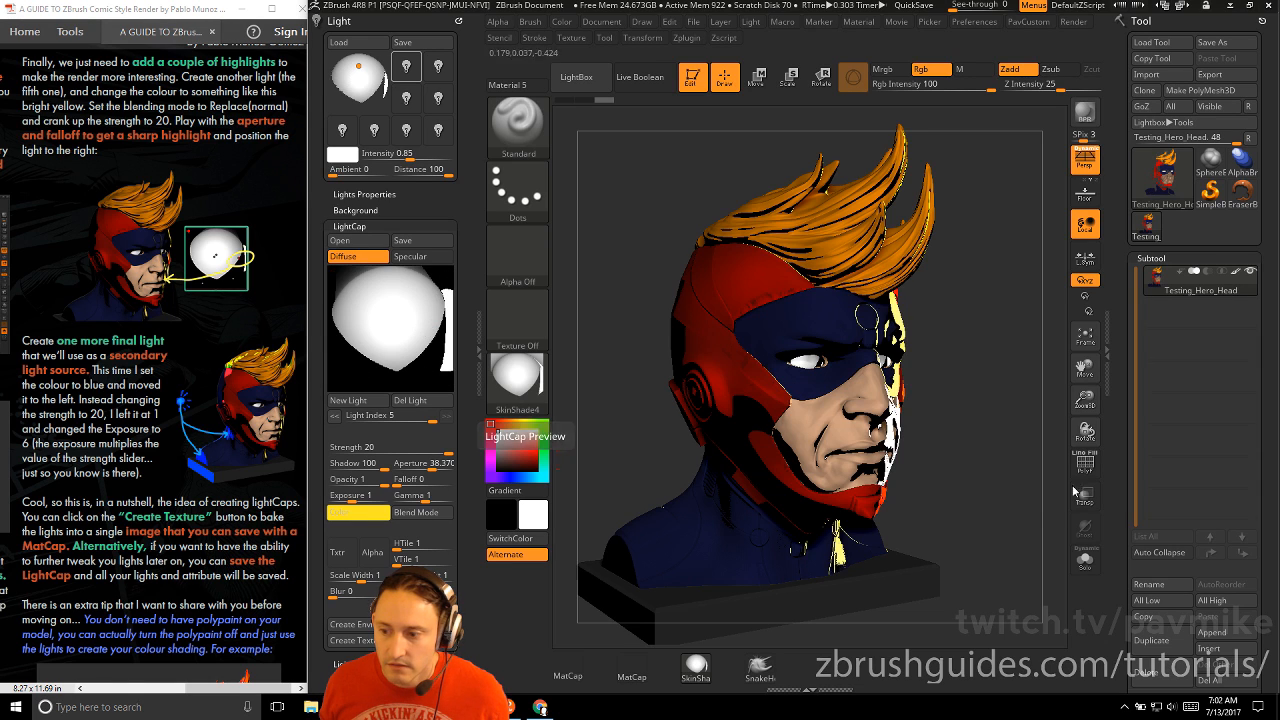
mouse_move(1021, 387)
left_mouse_down()
mouse_move(1000, 388)
mouse_move(1030, 386)
mouse_move(1015, 385)
left_mouse_up()
Create a sixth LightCap light as the secondary light source, colour it blue and move it to the left of the sphere
scroll(147, 343, "down", 3)
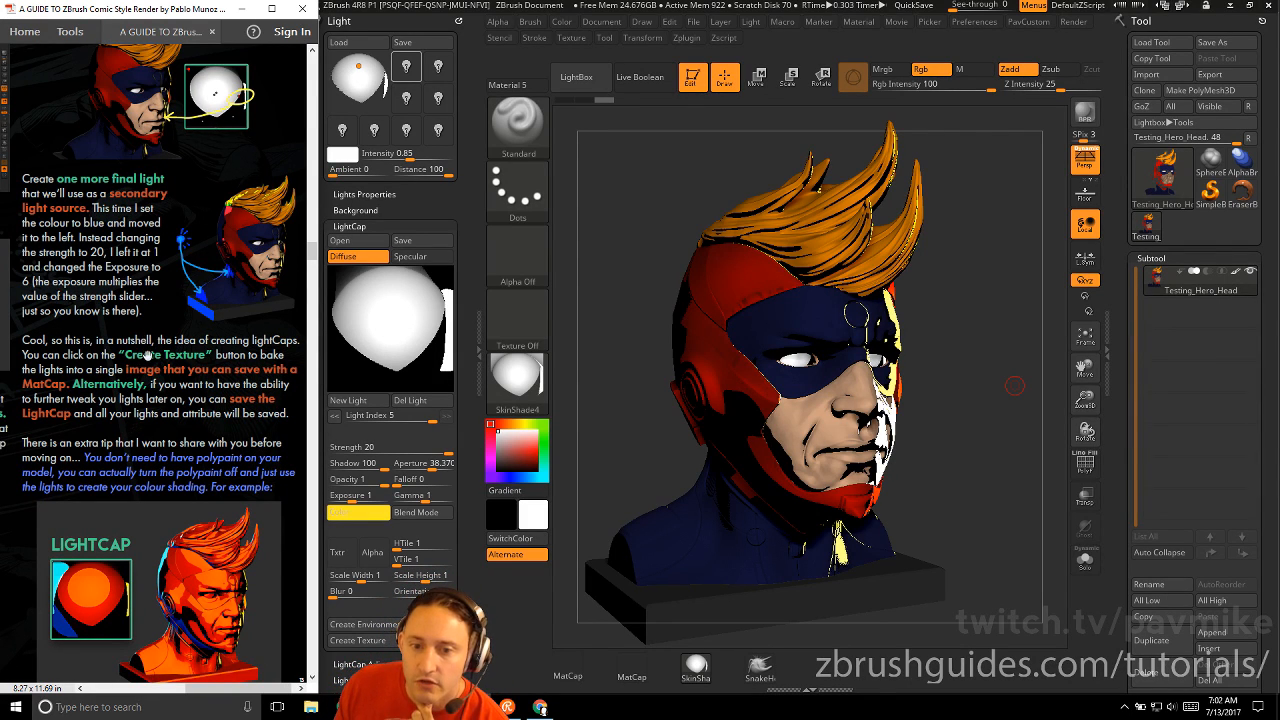
left_click(353, 400)
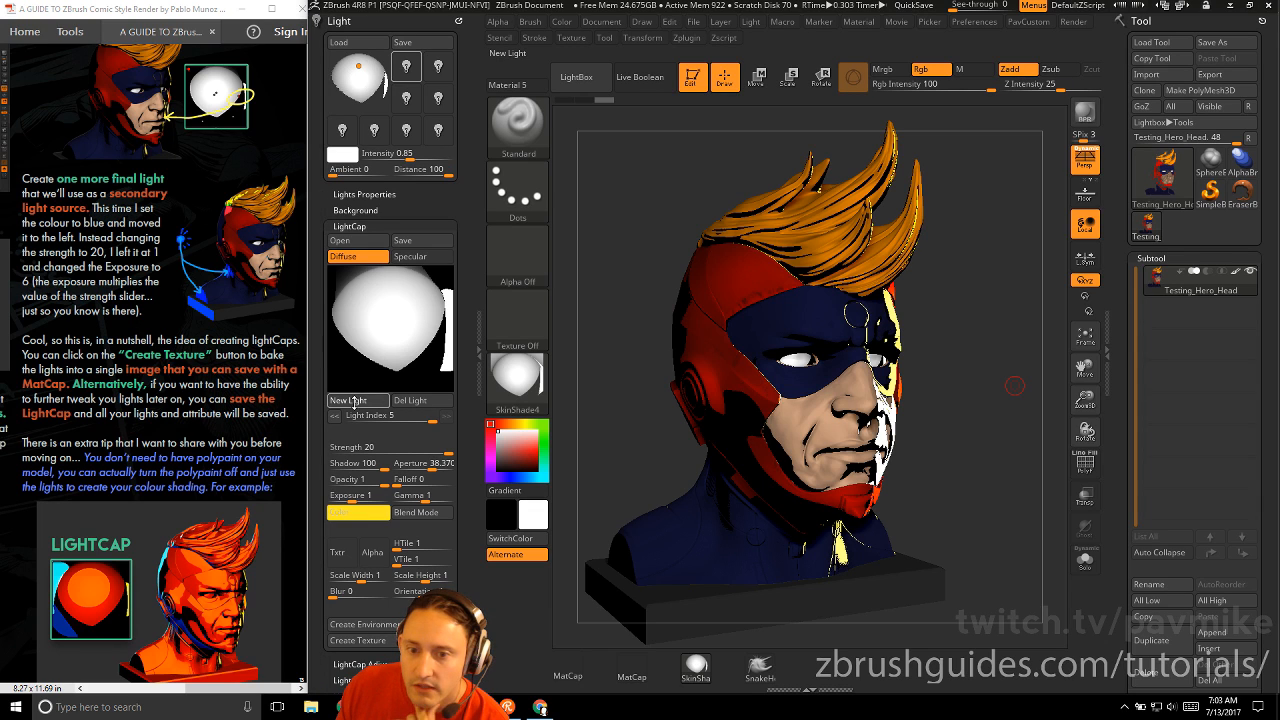
left_click(358, 512)
left_click(412, 628)
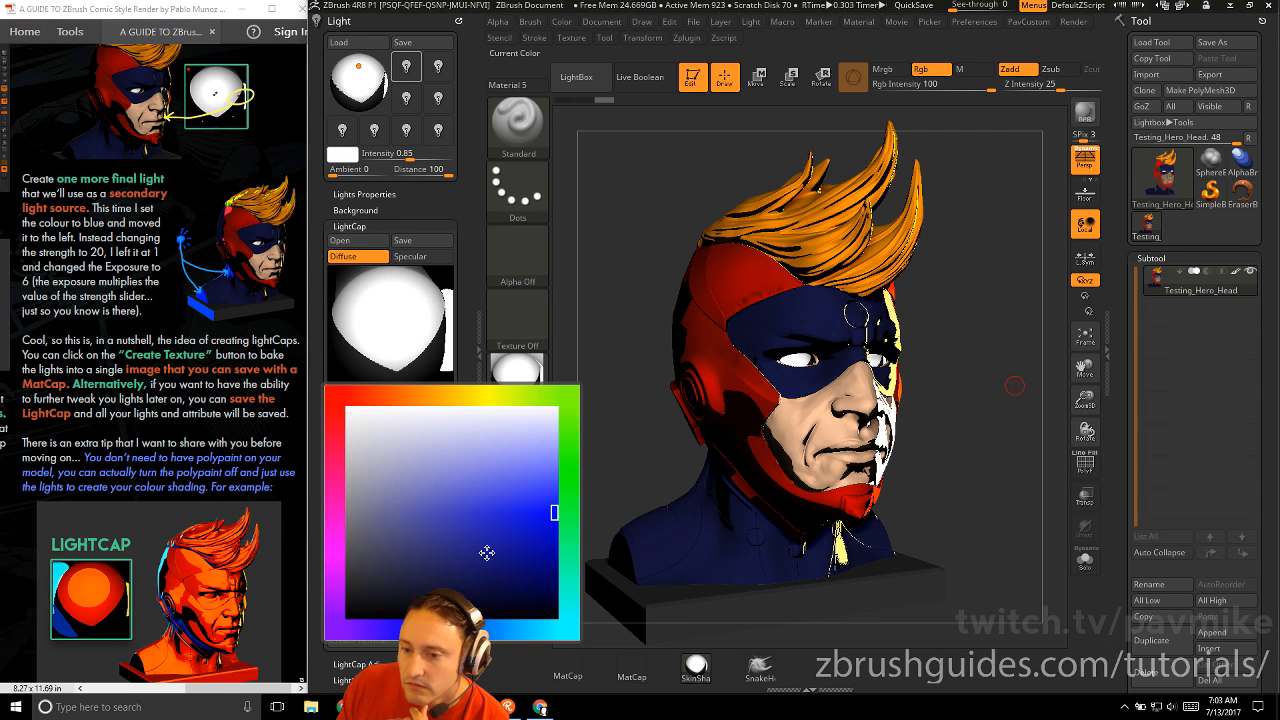
left_click(355, 338)
left_click_drag(366, 337, 395, 332)
left_click_drag(409, 416, 432, 416)
left_click_drag(391, 331, 372, 334)
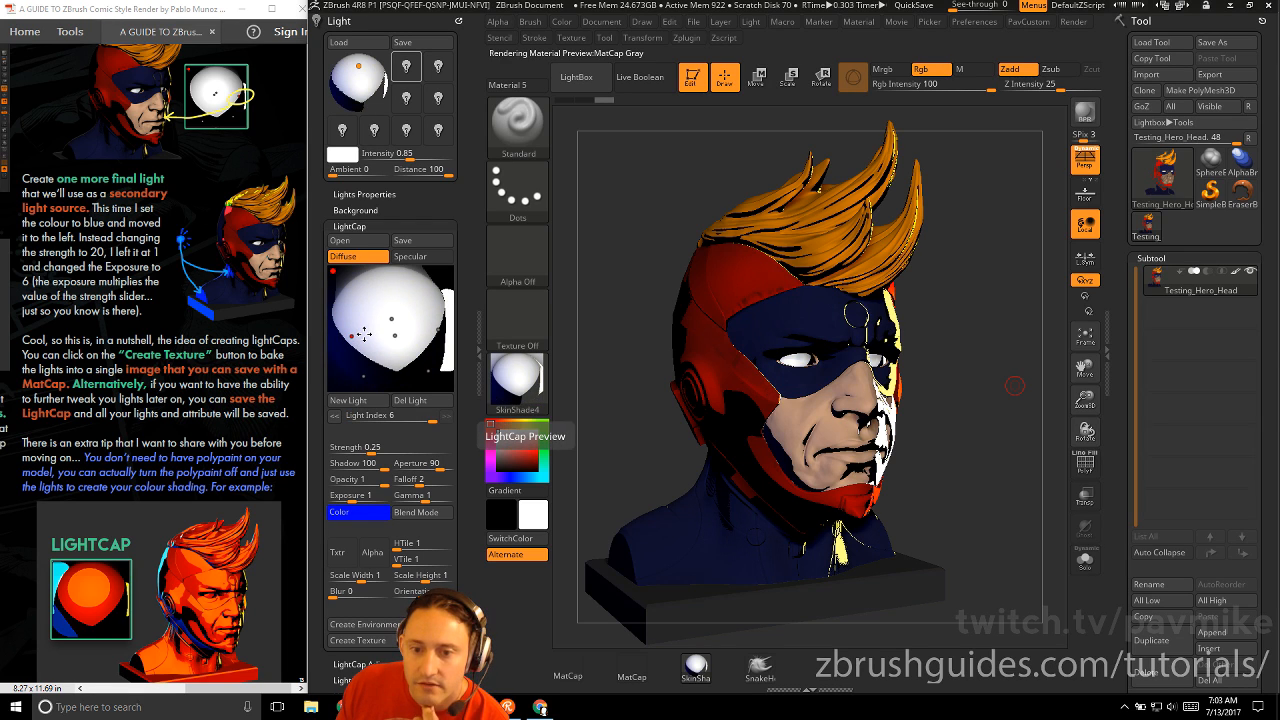
Set the blue light's Exposure to 6 and its Falloff to 0
left_click(356, 496)
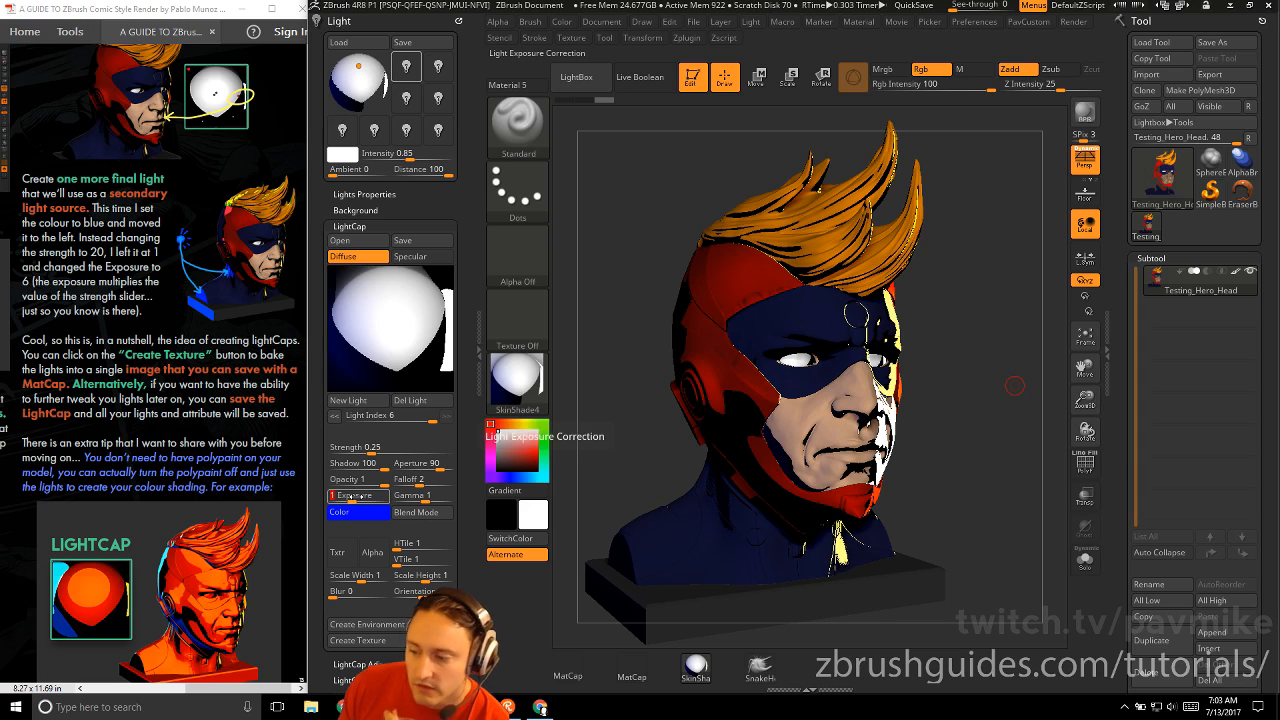
type("6")
key("Return")
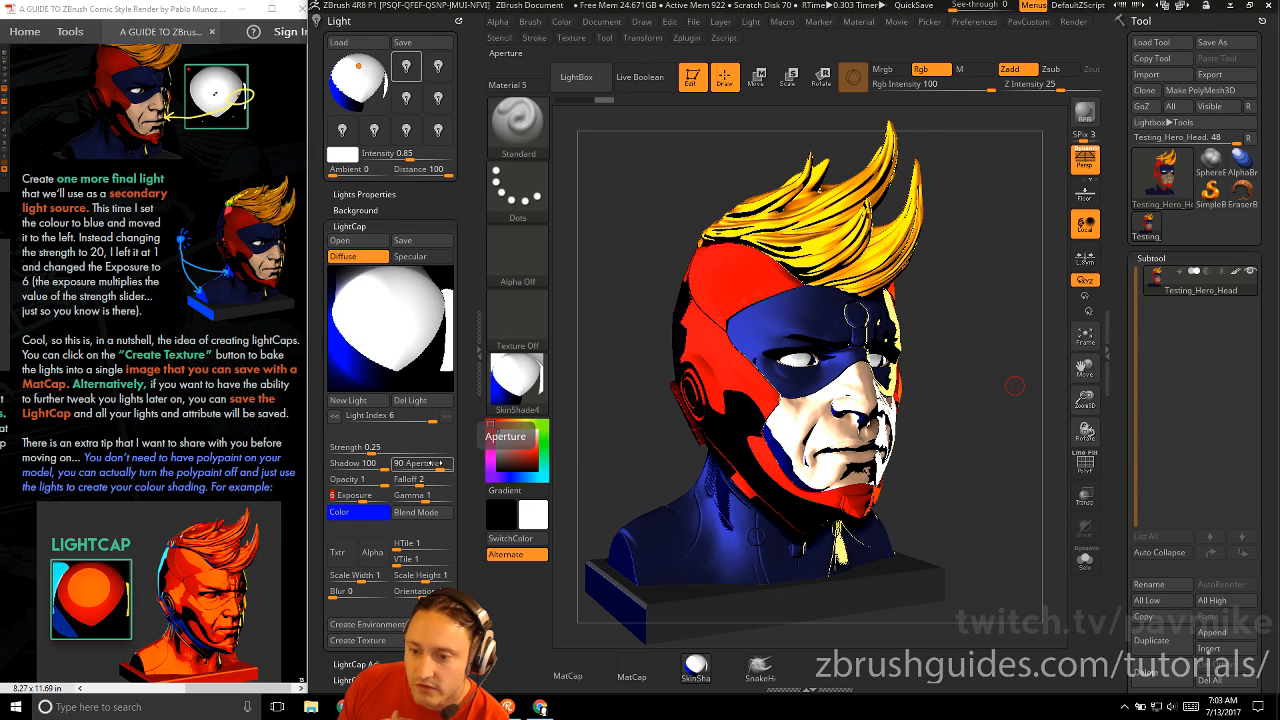
left_click_drag(416, 479, 395, 487)
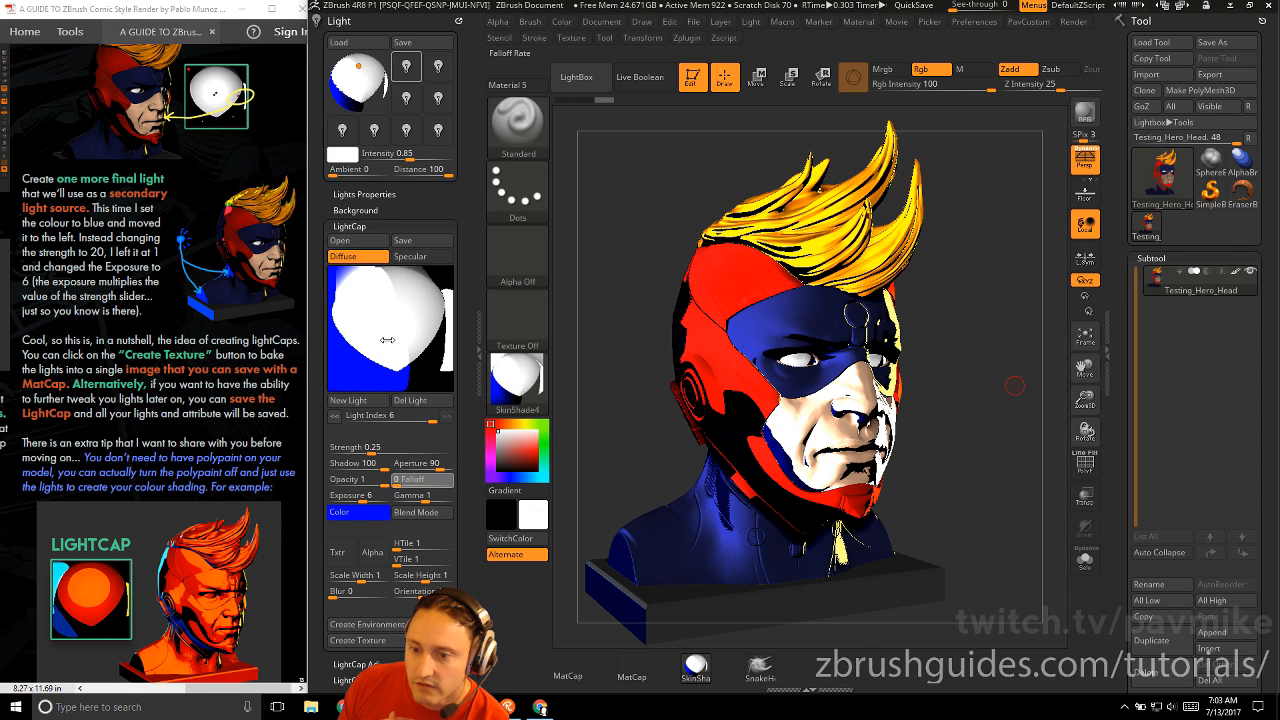
Move the blue light farther toward the LightCap sphere's lower left and bake the LightCap into a texture
mouse_move(351, 337)
left_mouse_down()
mouse_move(345, 346)
mouse_move(362, 339)
mouse_move(343, 347)
left_mouse_up()
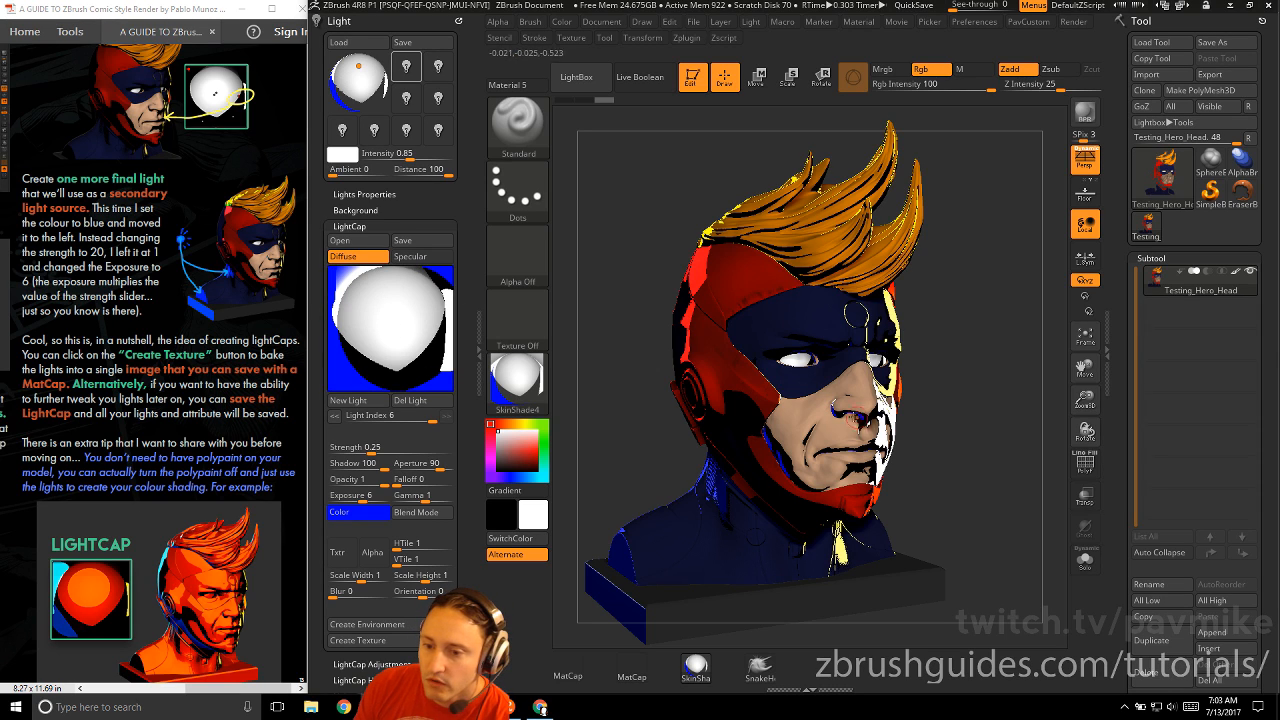
left_click(377, 636)
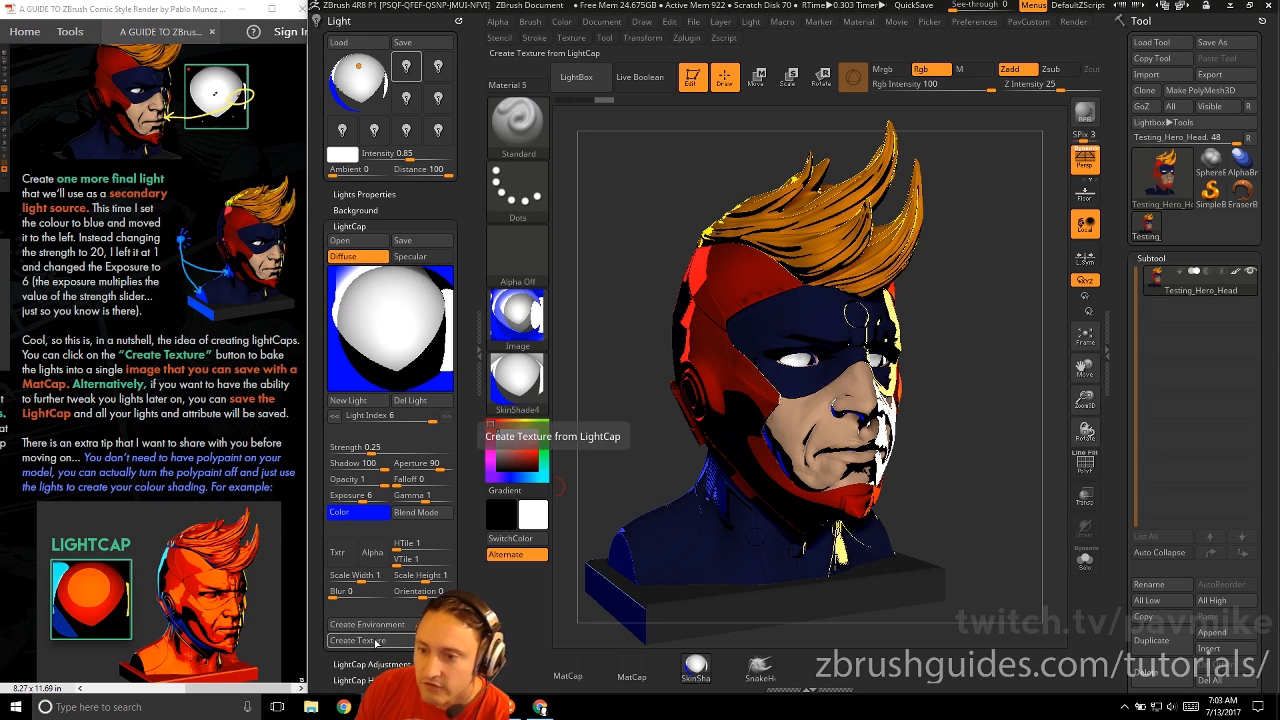
left_click(512, 317)
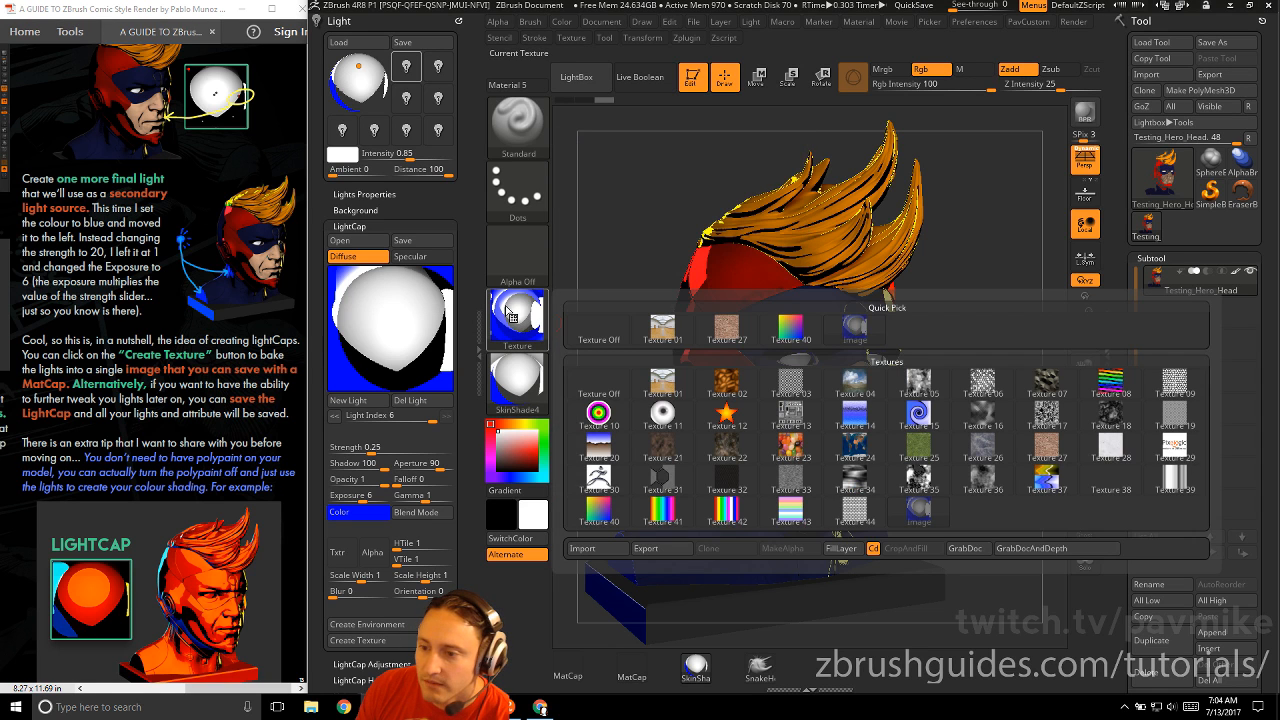
left_click(665, 550)
left_click(1230, 588)
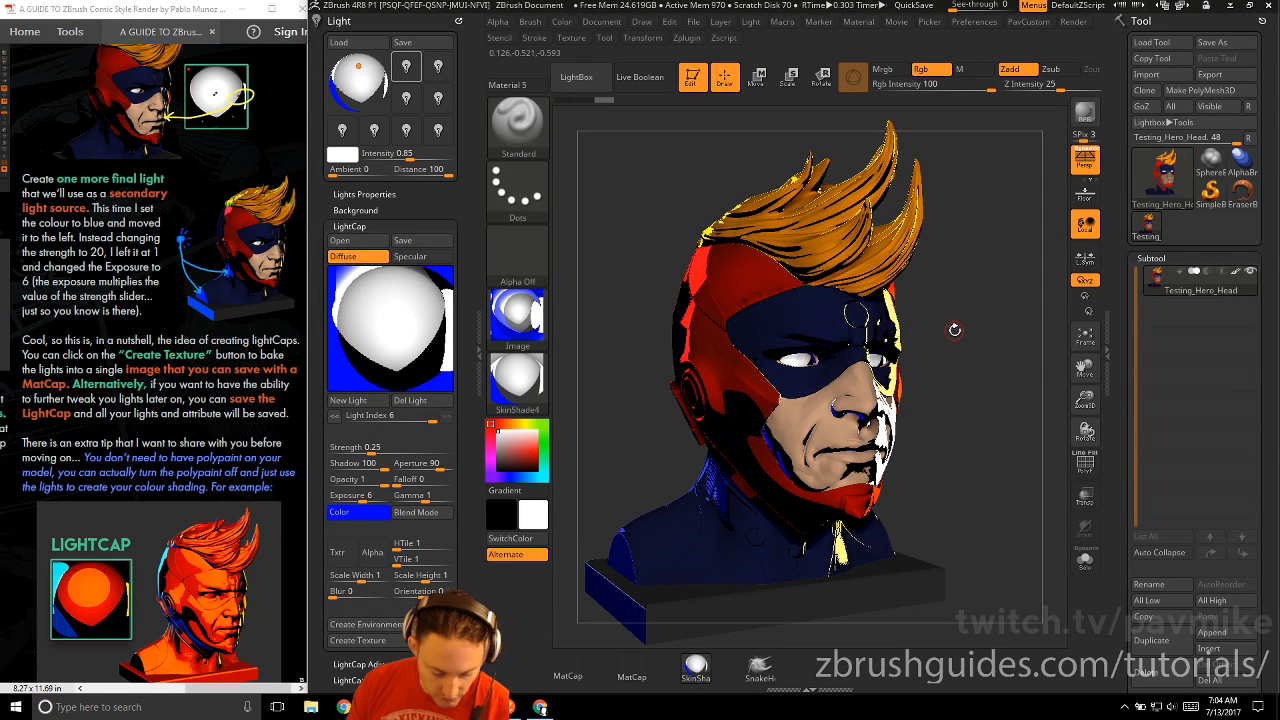
key("comma")
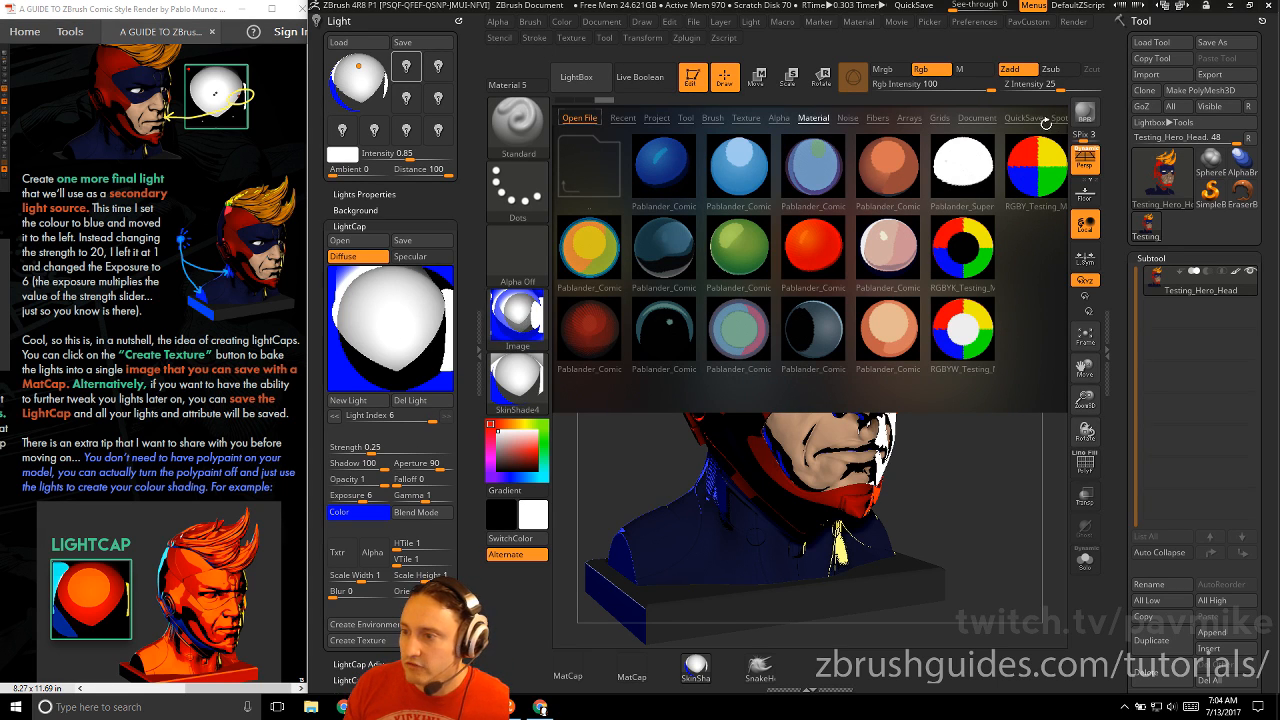
key("comma")
mouse_move(555, 332)
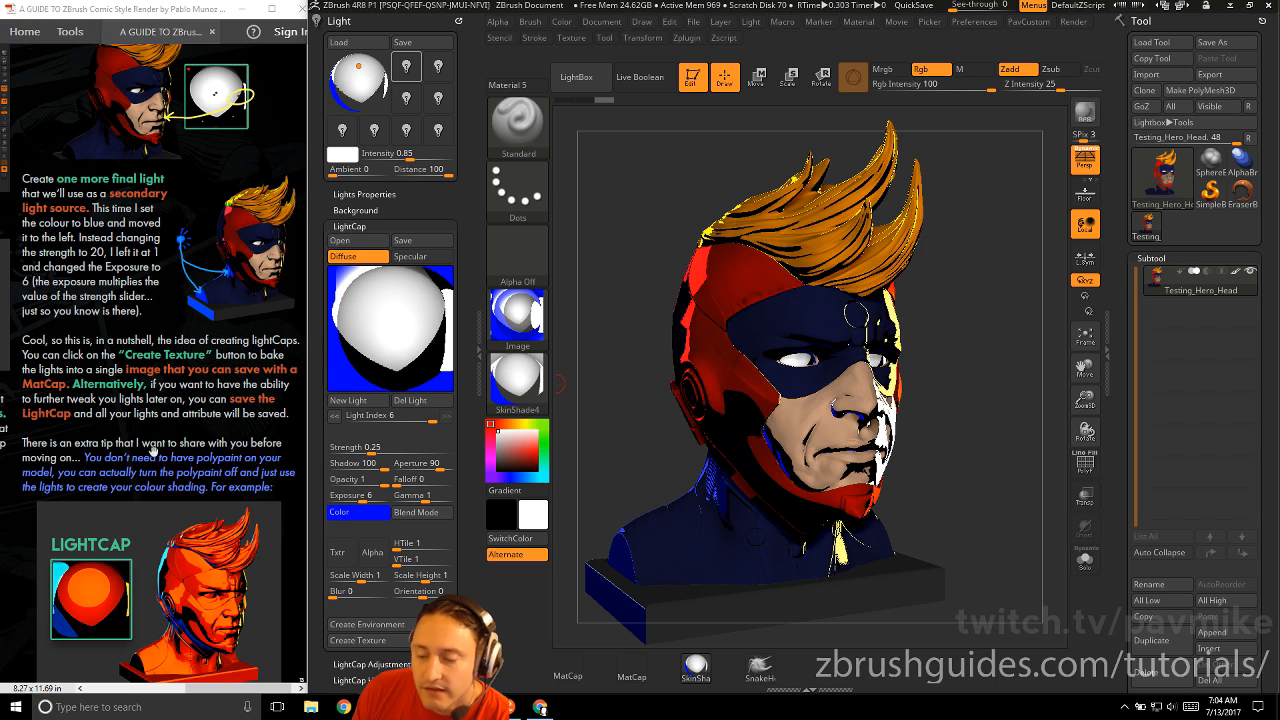
Set the current texture to Texture Off
left_click(518, 316)
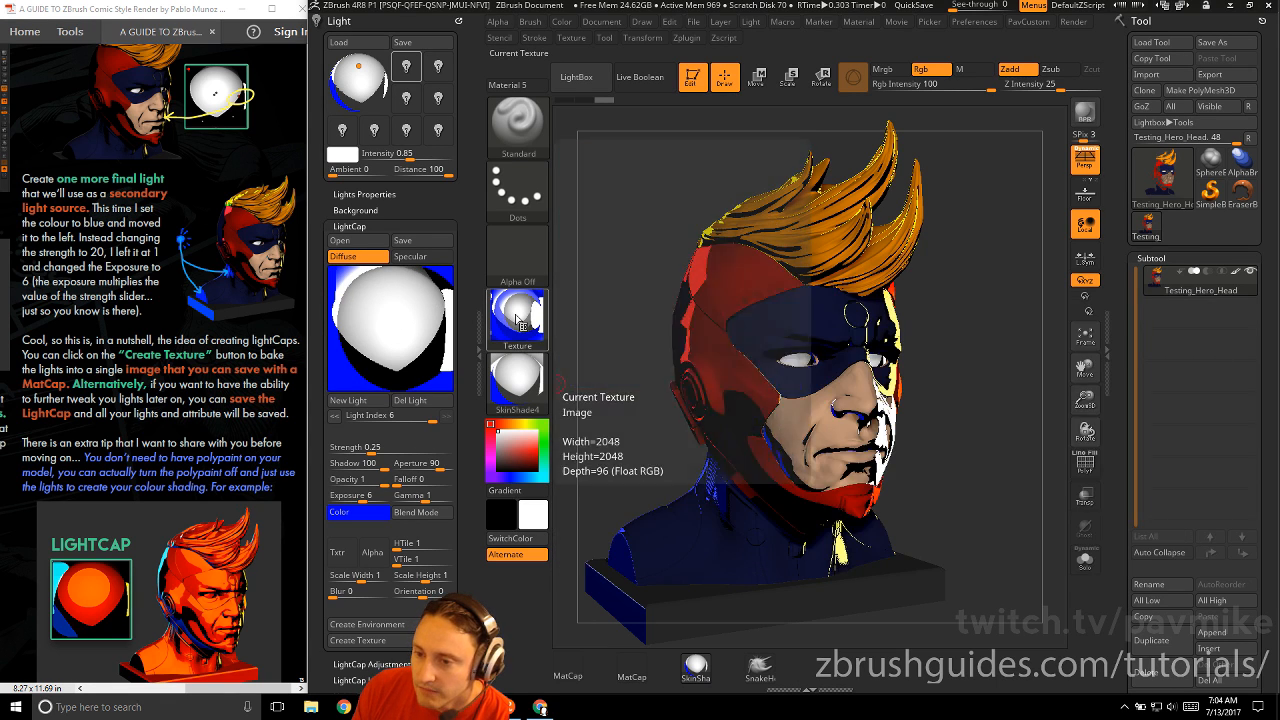
left_click(518, 316)
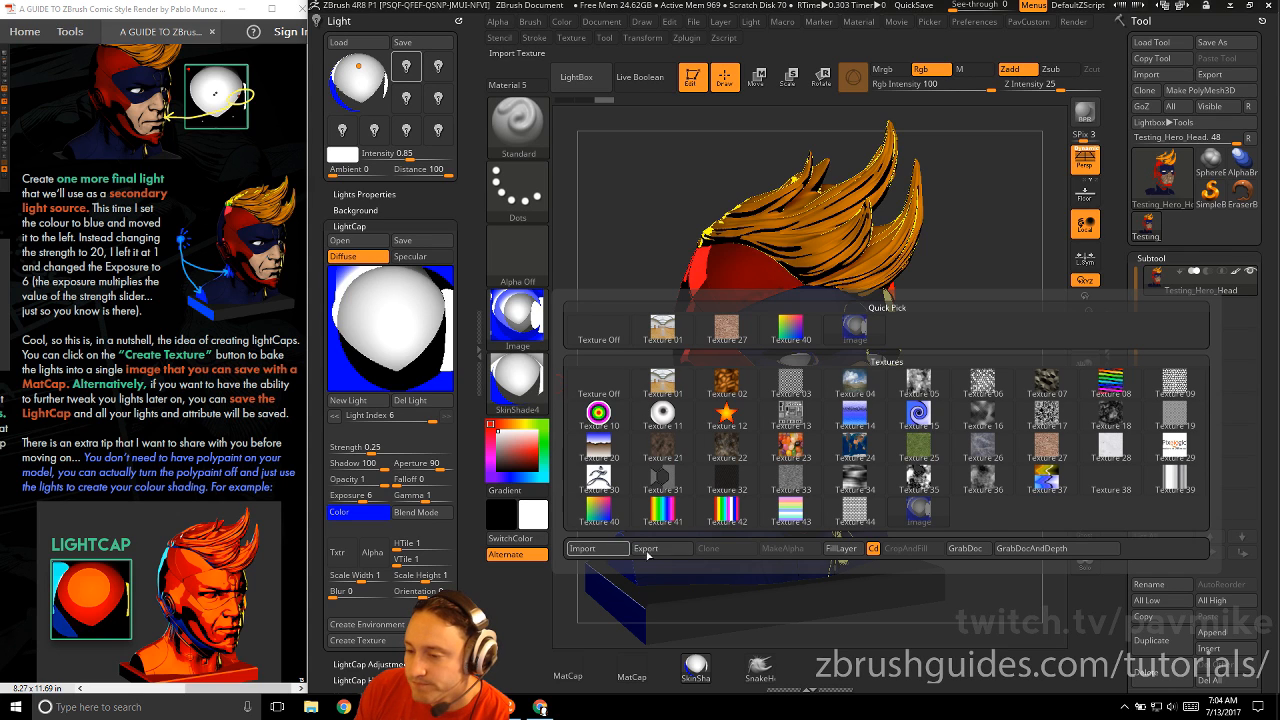
left_click(587, 335)
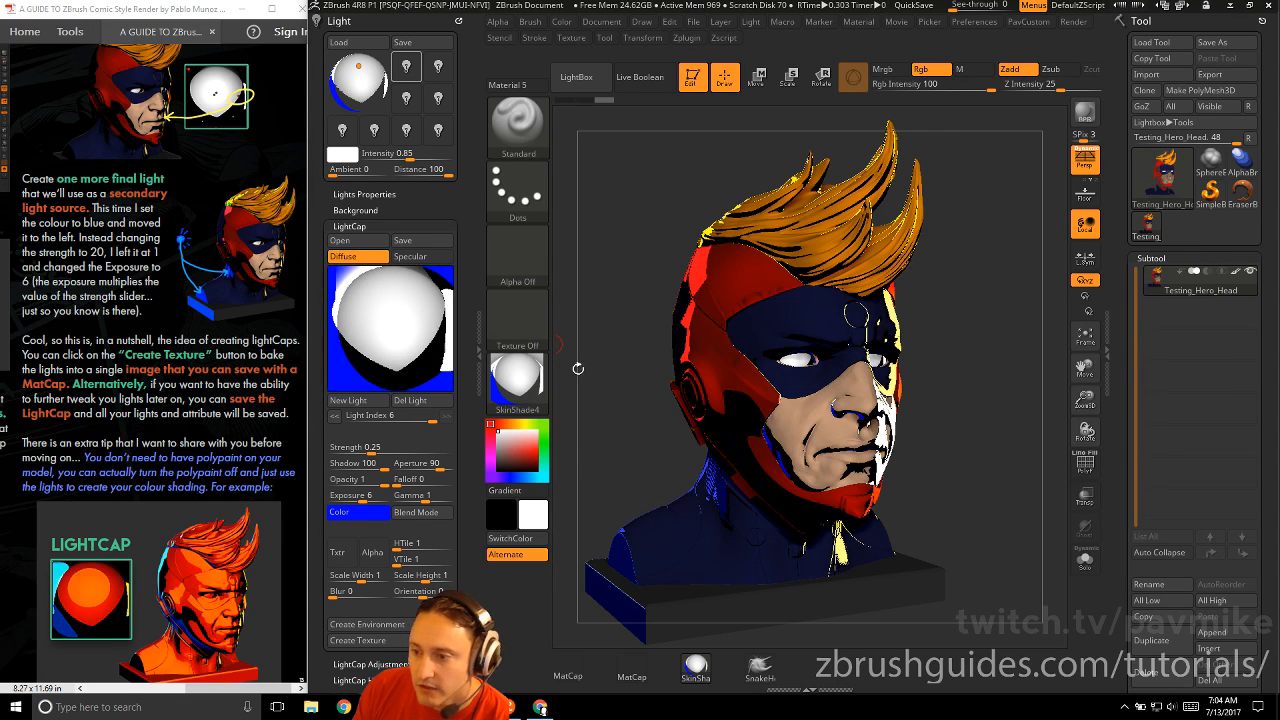
Nudge the blue light slightly left on the LightCap sphere, and open and cancel saving the LightCap file
left_click_drag(622, 366, 570, 352)
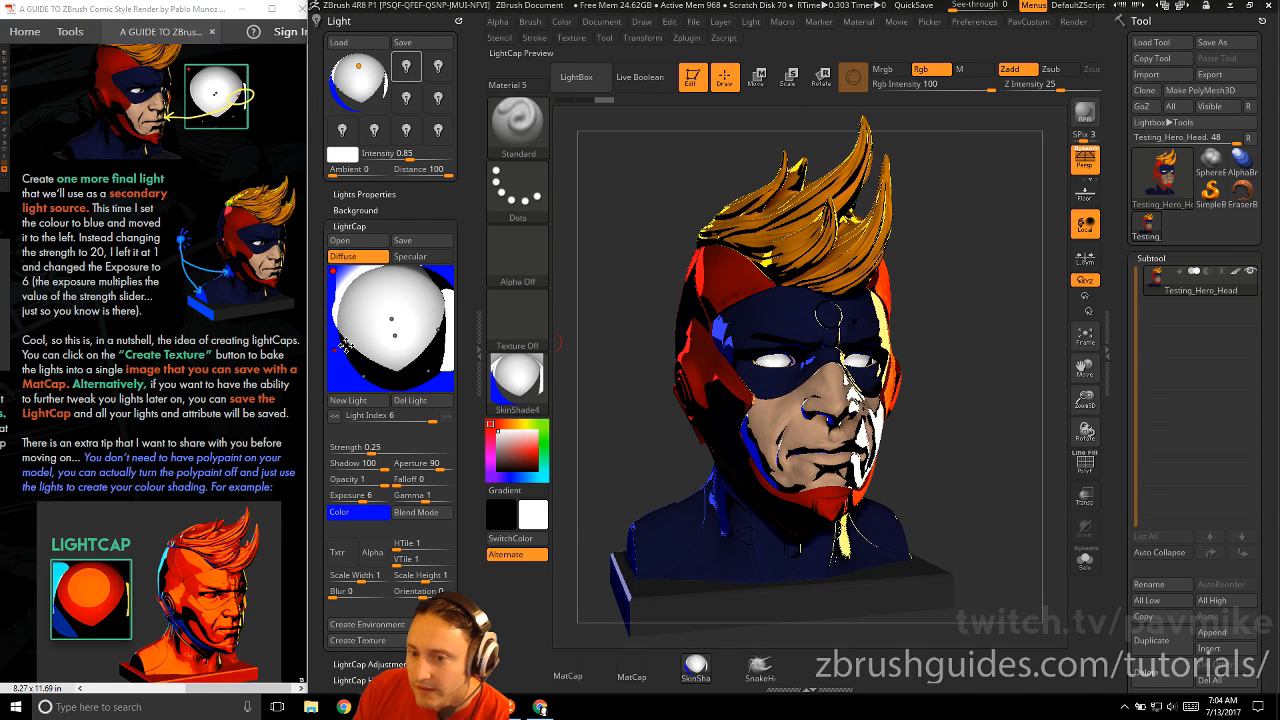
left_click_drag(343, 345, 338, 348)
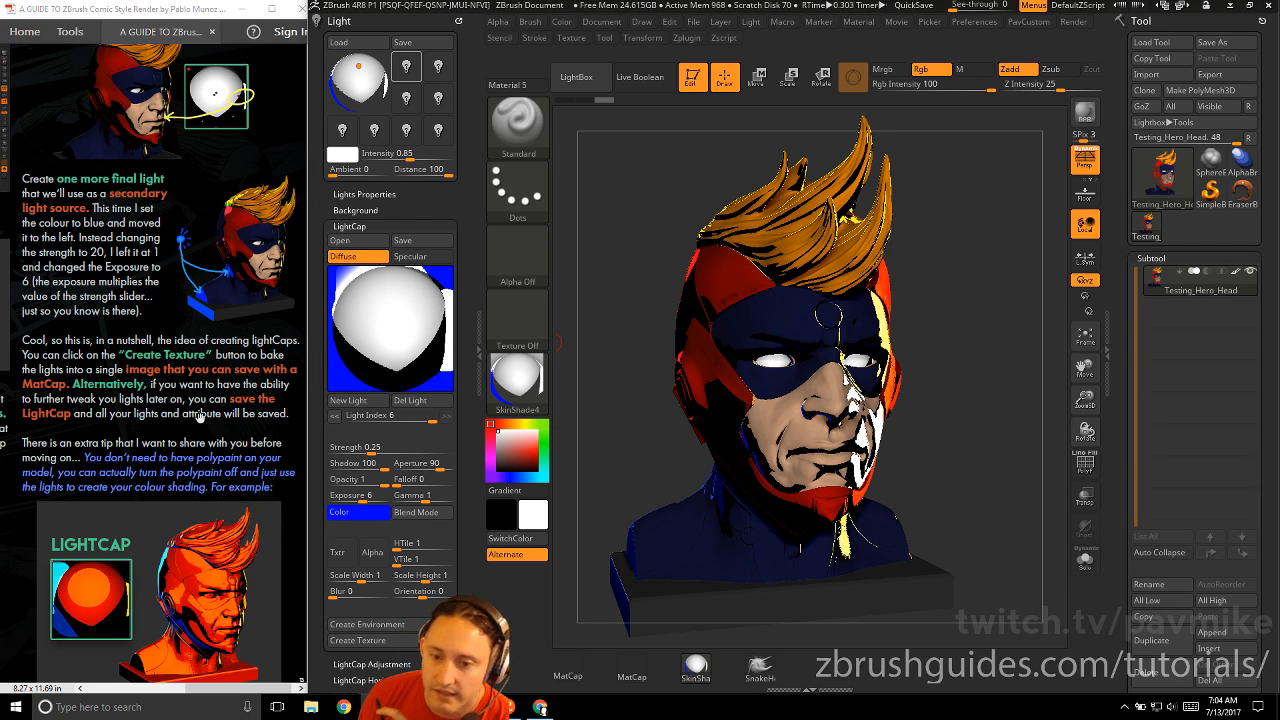
left_click(418, 241)
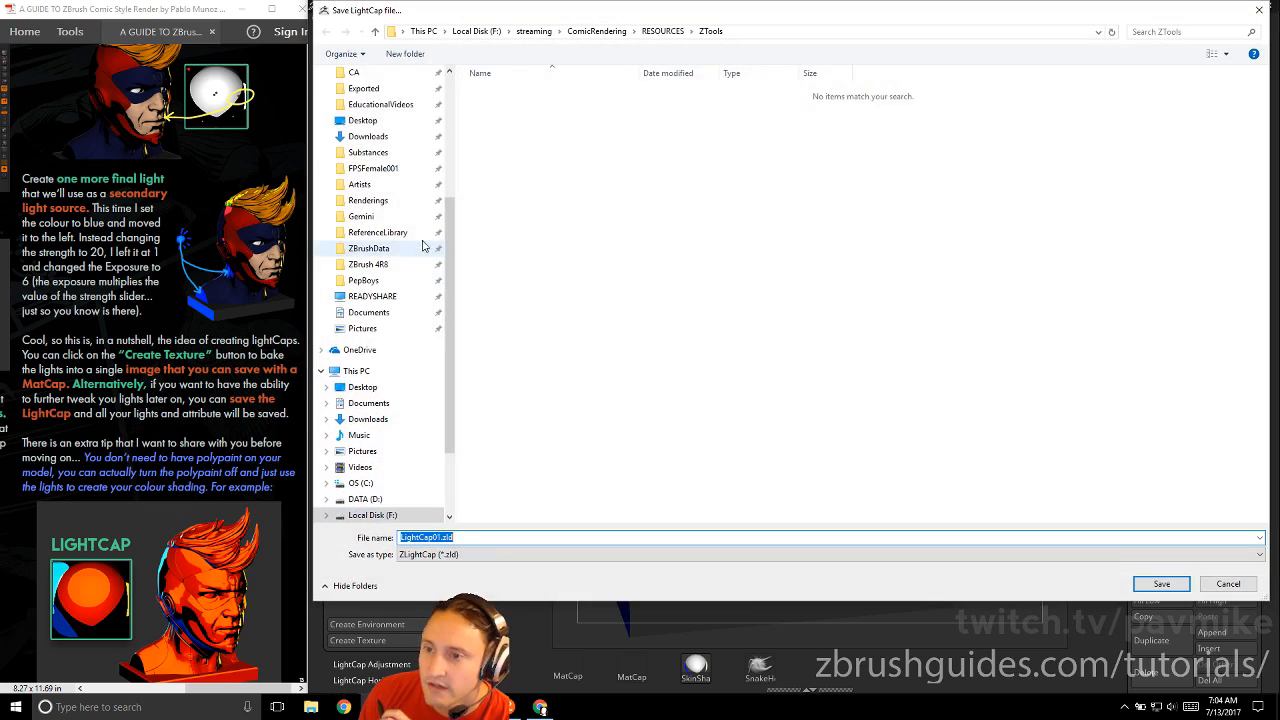
left_click(1228, 584)
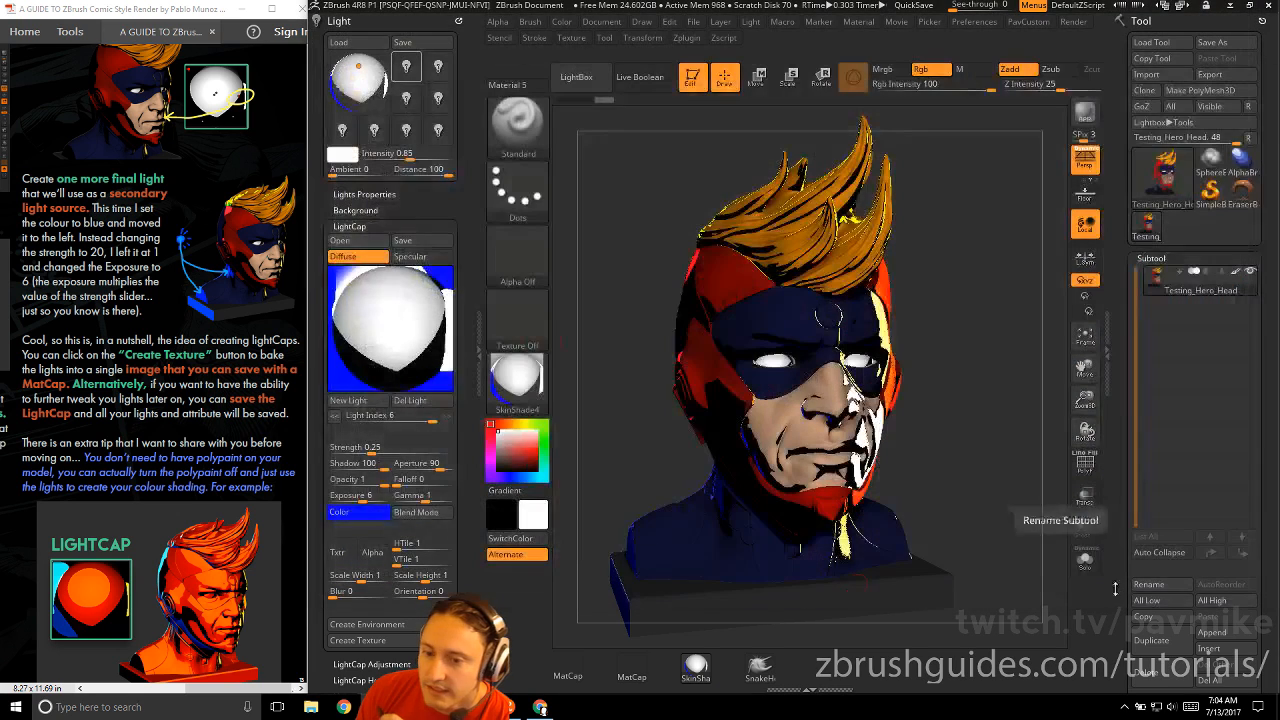
Turn off polypaint on the Testing_Hero_Head subtool so only the LightCap lights shade the model
scroll(155, 492, "down", 3)
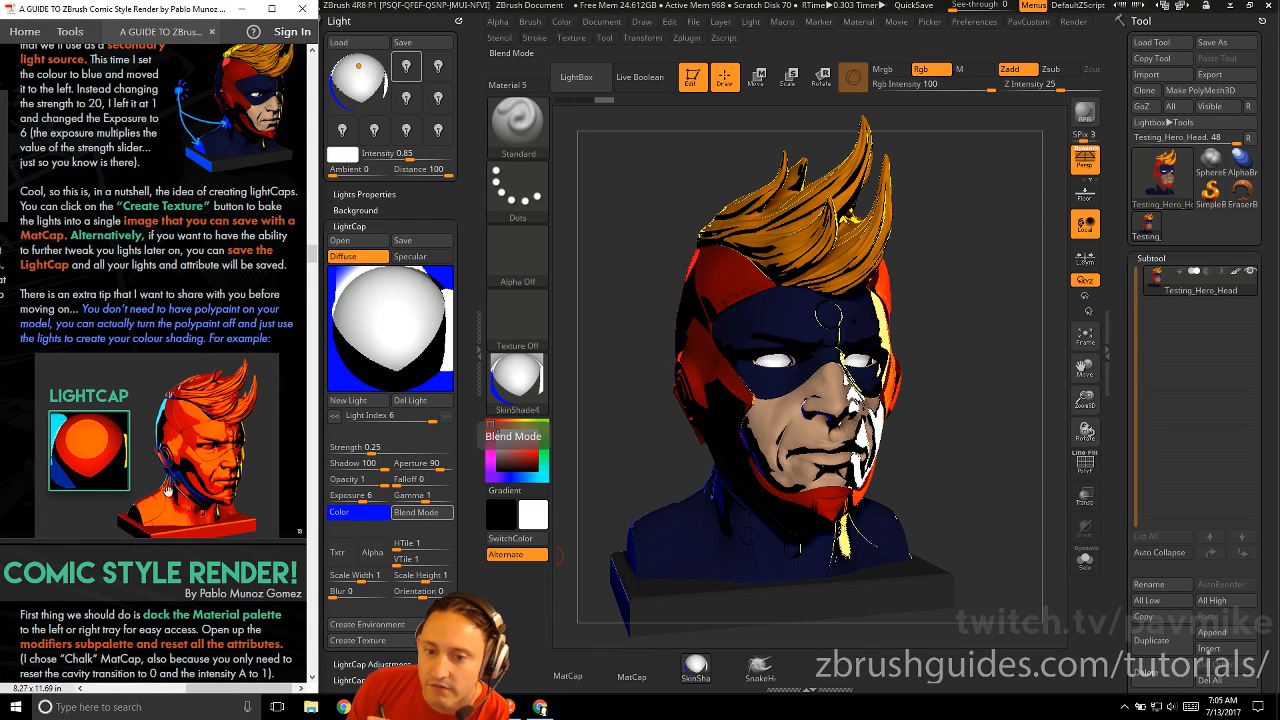
scroll(168, 490, "up", 2, "ctrl")
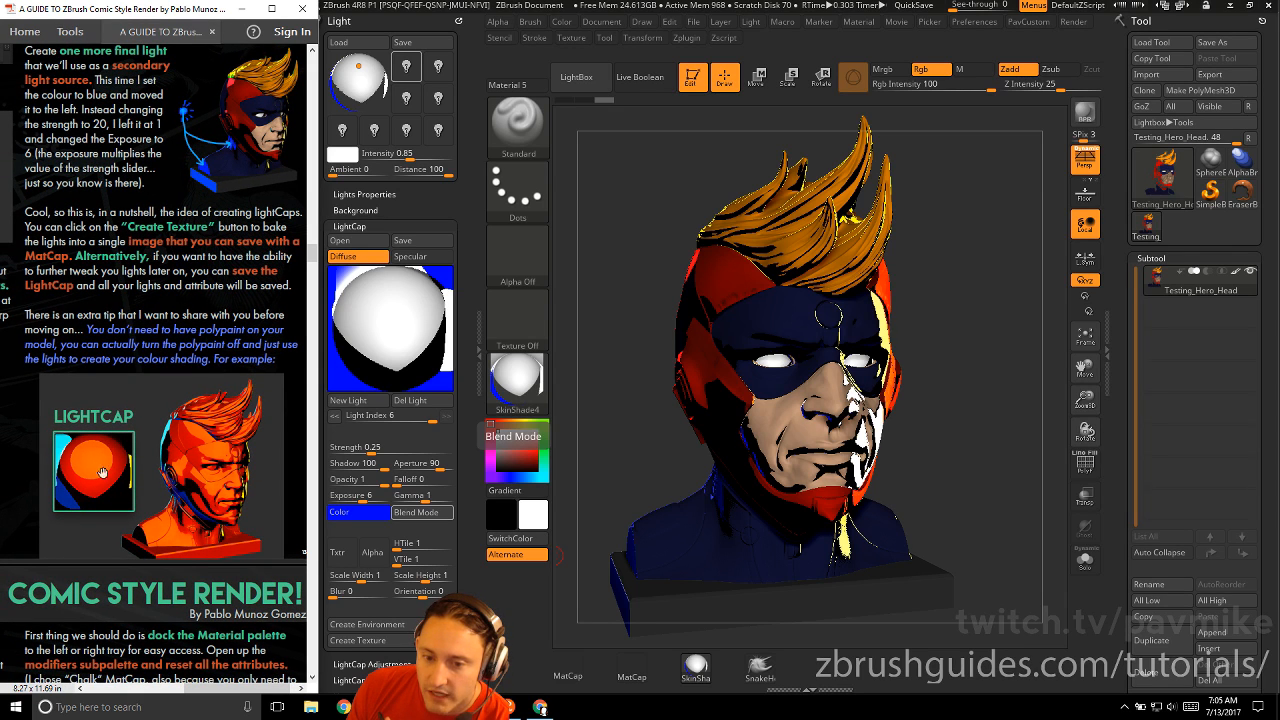
left_click(1235, 273)
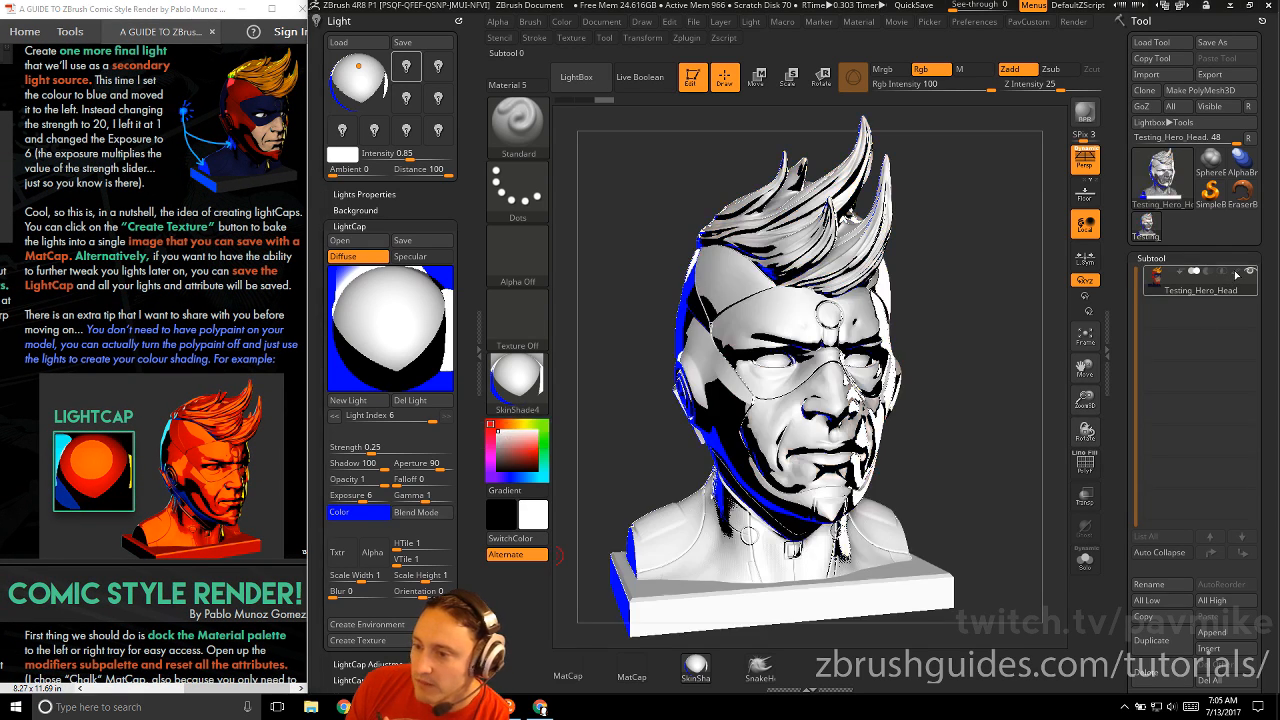
mouse_move(957, 314)
left_mouse_down()
mouse_move(972, 322)
mouse_move(959, 316)
left_mouse_up()
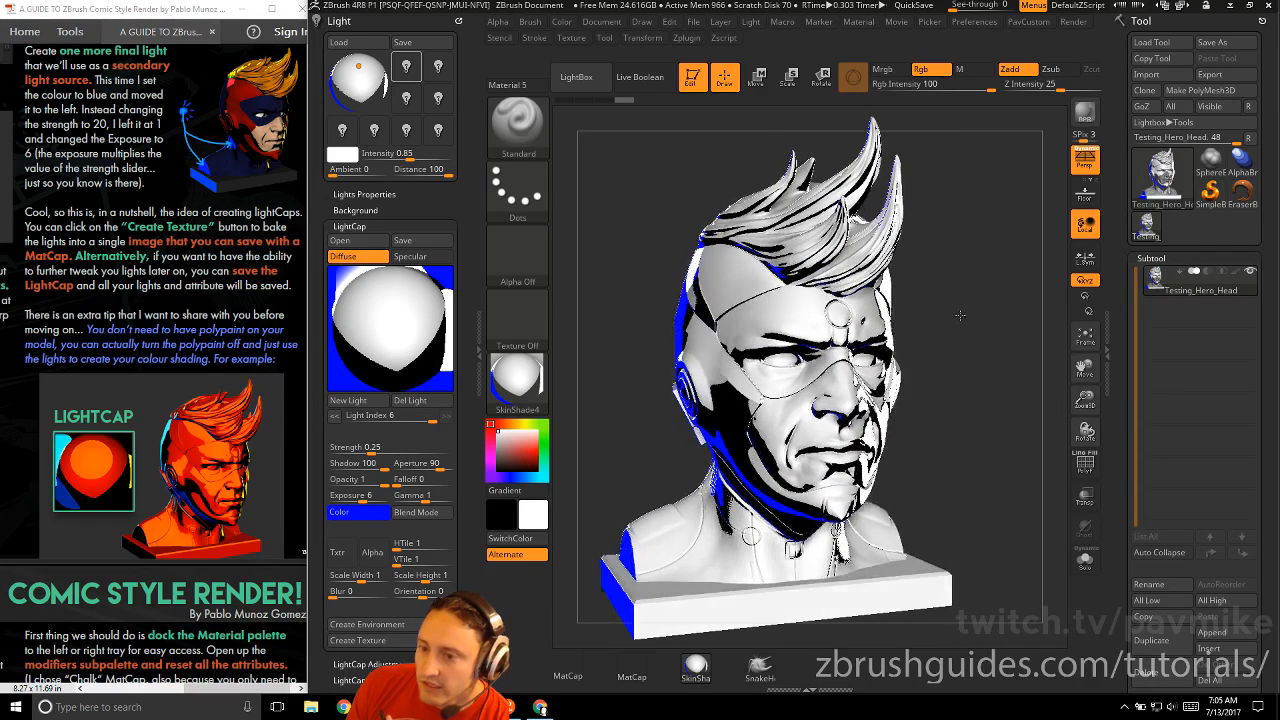
Select the first LightCap light and change its colour to orange-red
left_click(363, 420)
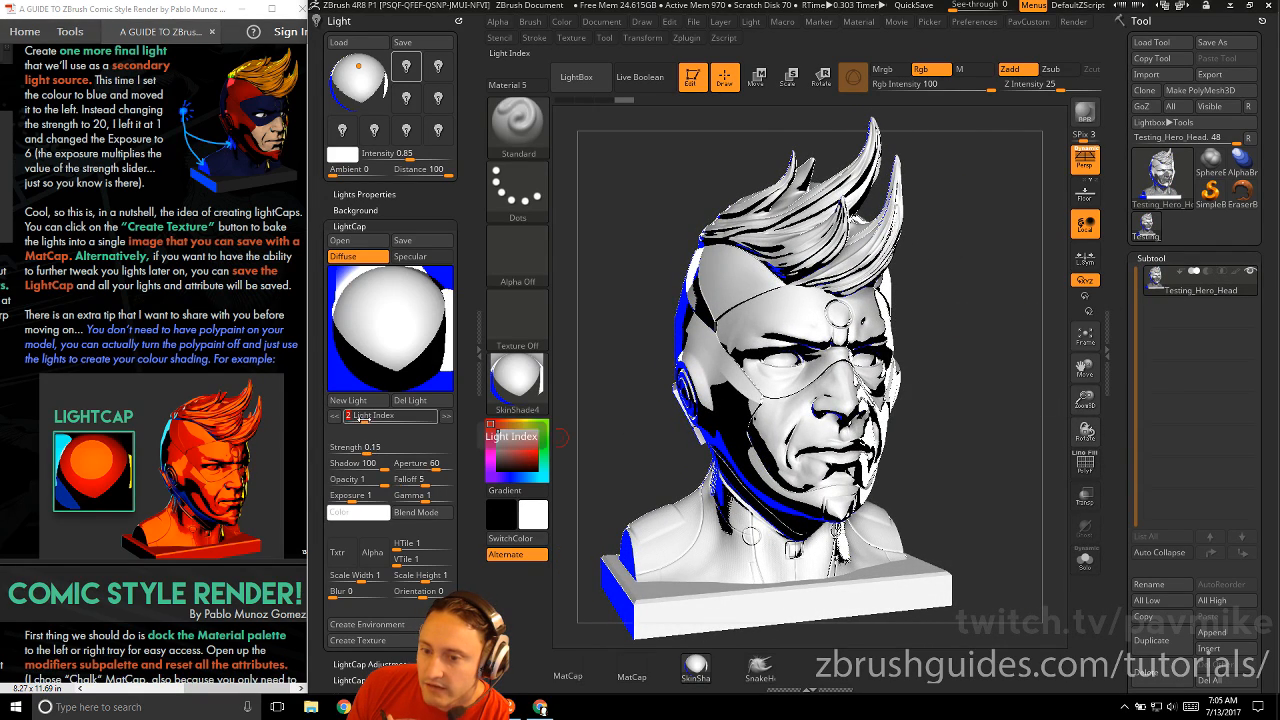
left_click_drag(363, 420, 355, 420)
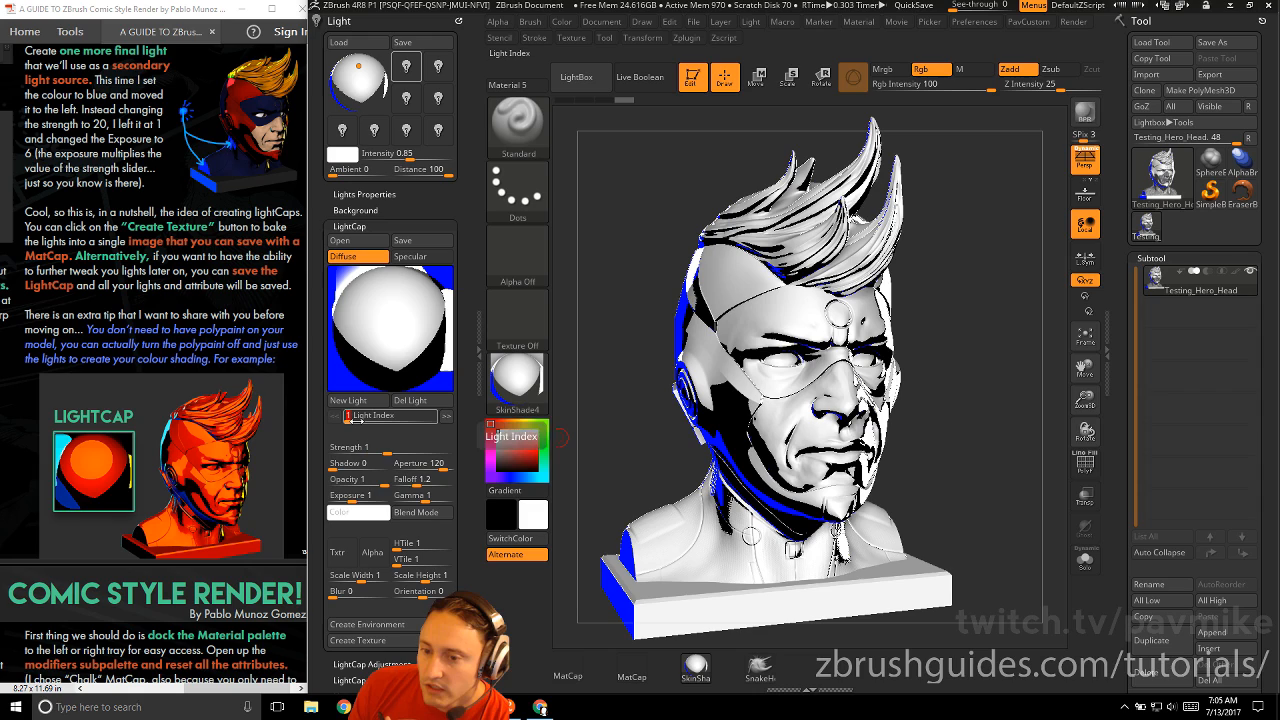
left_click(341, 512)
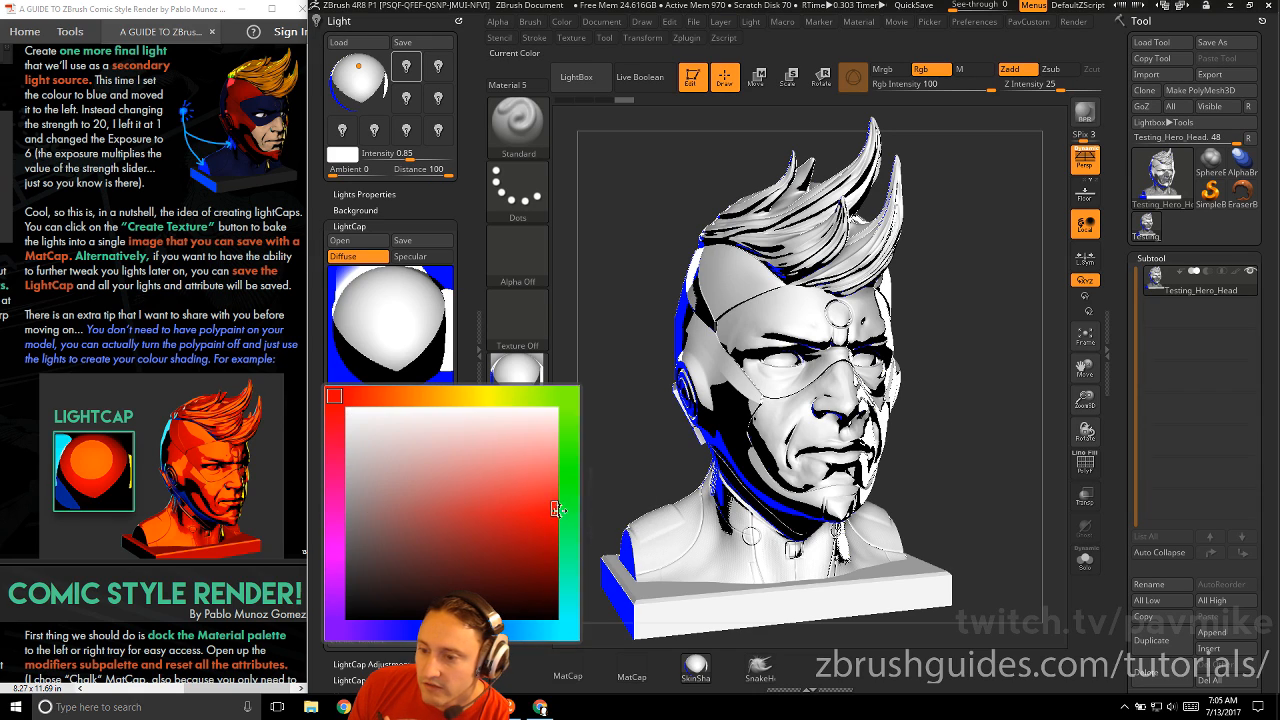
left_click(429, 394)
mouse_move(998, 338)
left_mouse_down()
mouse_move(1014, 337)
mouse_move(977, 332)
mouse_move(1004, 334)
left_mouse_up()
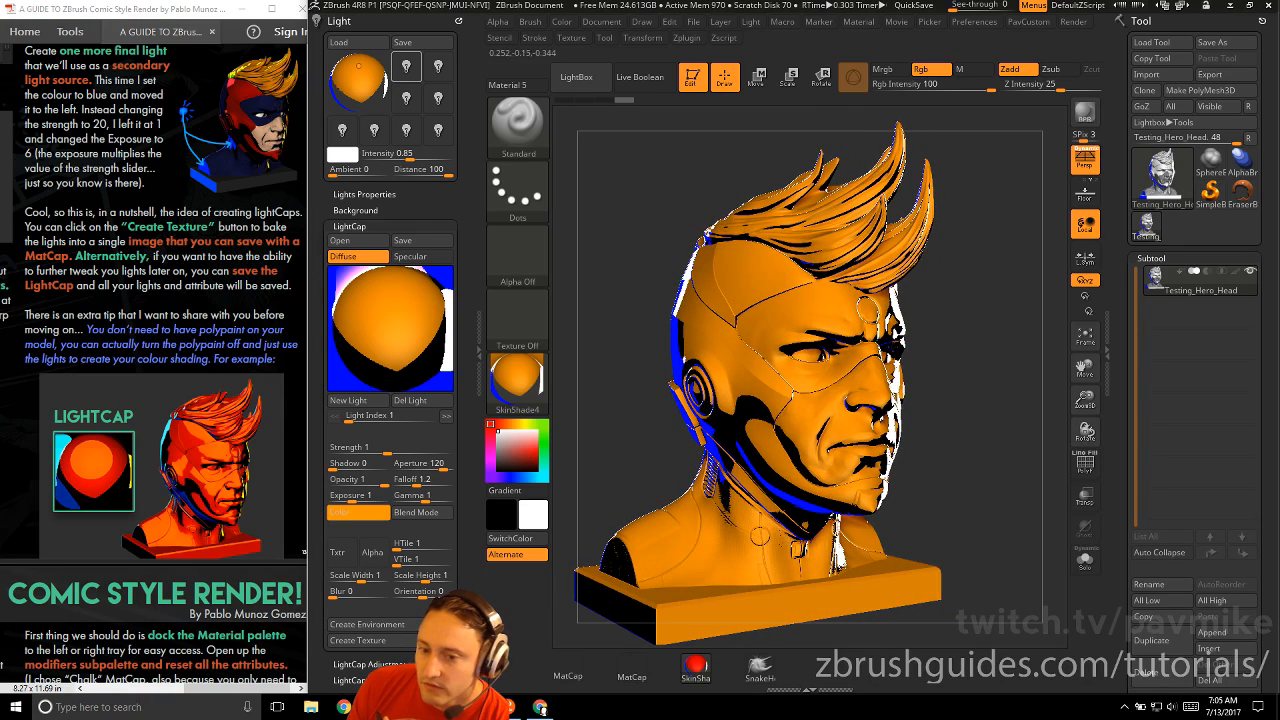
left_click(350, 513)
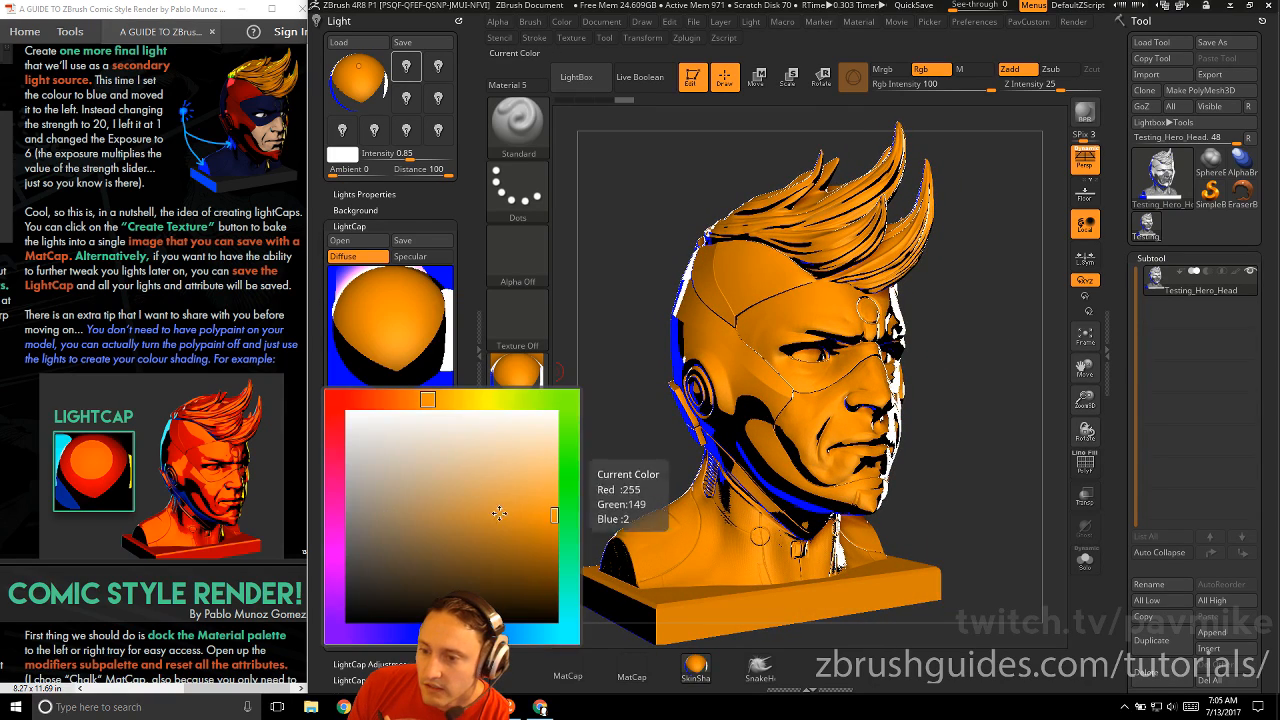
left_click(390, 405)
left_click_drag(1000, 312, 957, 308)
Continue the guide to its Kepler example and load the Kepler_Bust tool
left_click_drag(146, 378, 313, 308)
scroll(237, 191, "down", 5)
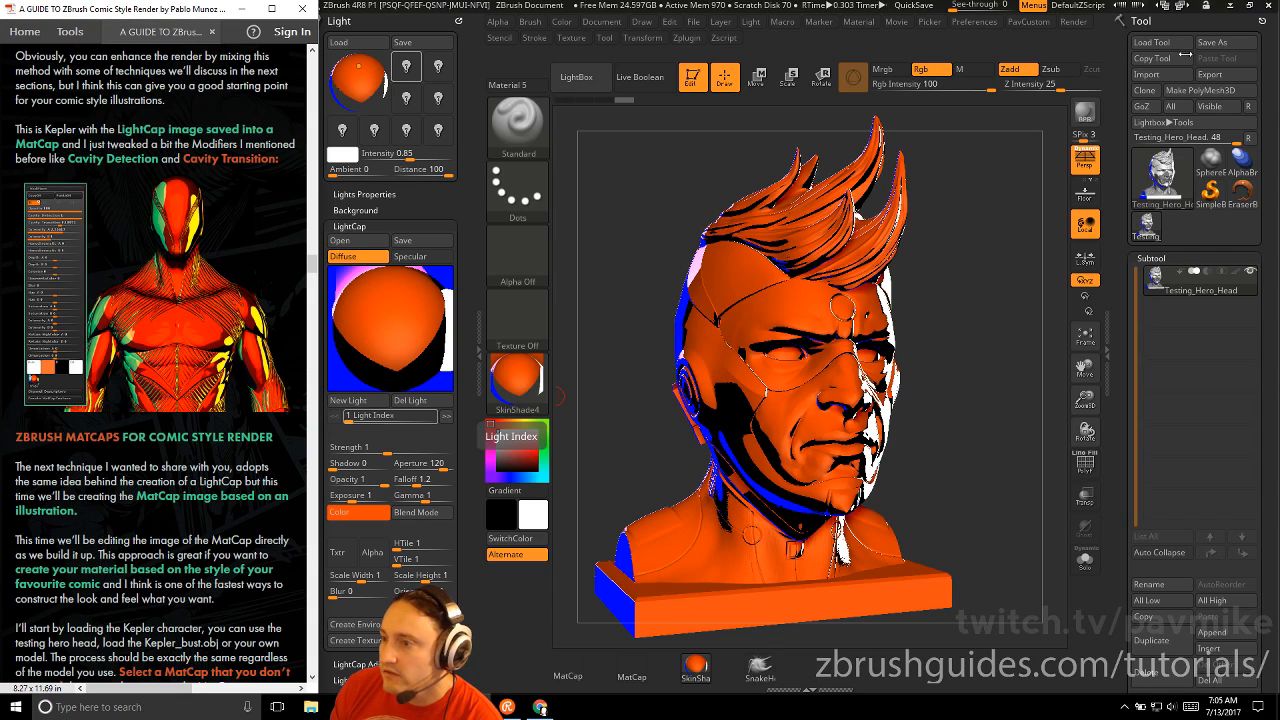
left_click(1151, 42)
double_click(538, 93)
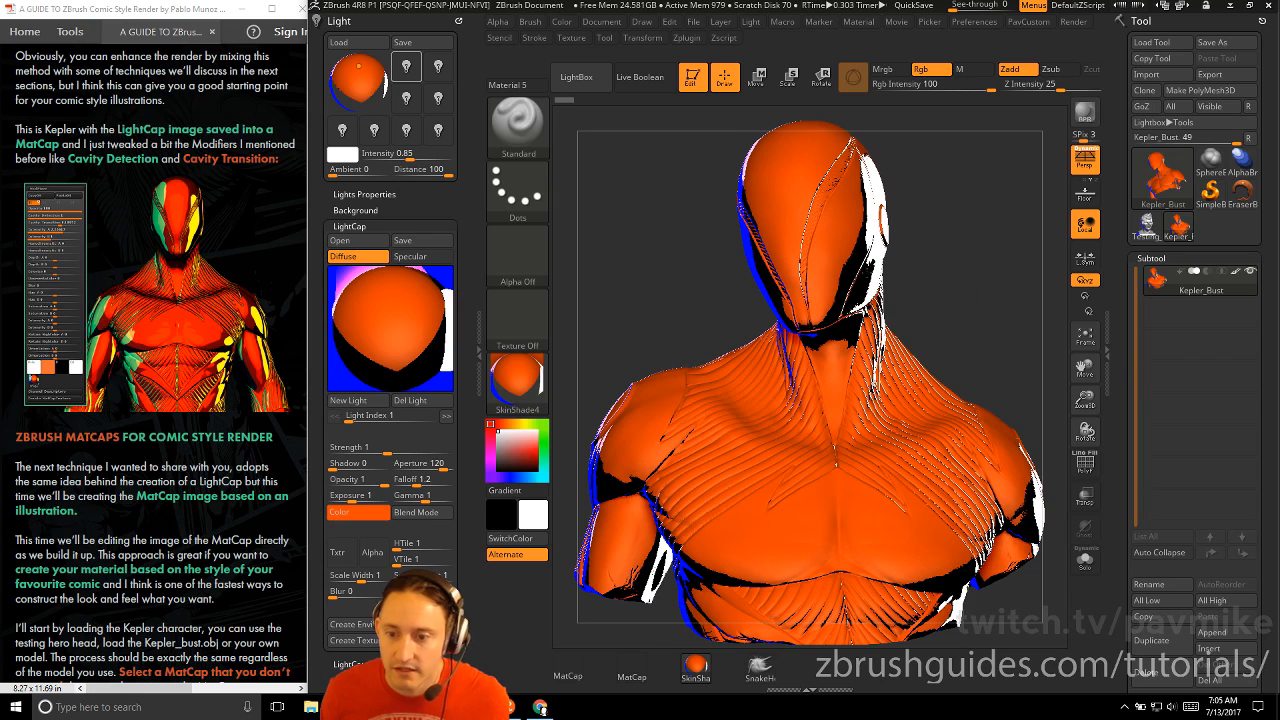
Replace the docked Light palette with the Material palette and bring its modifiers into view
left_click(459, 21)
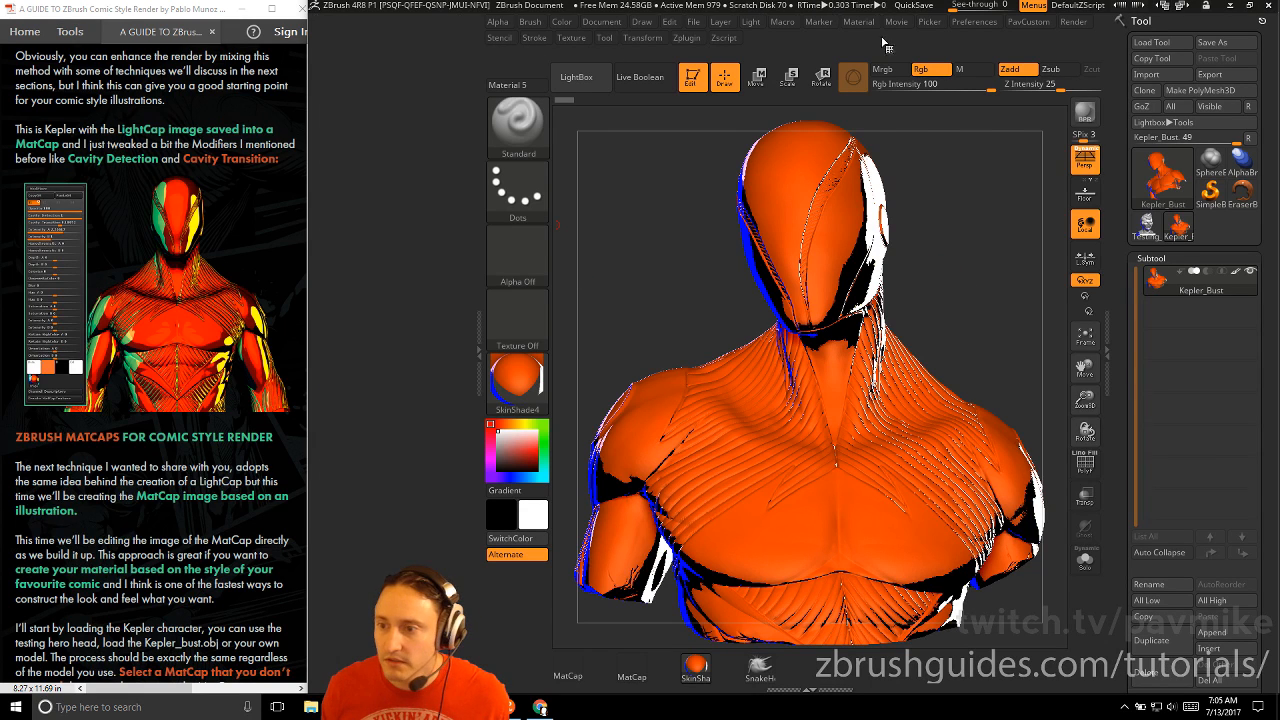
left_click(866, 23)
left_click(849, 36)
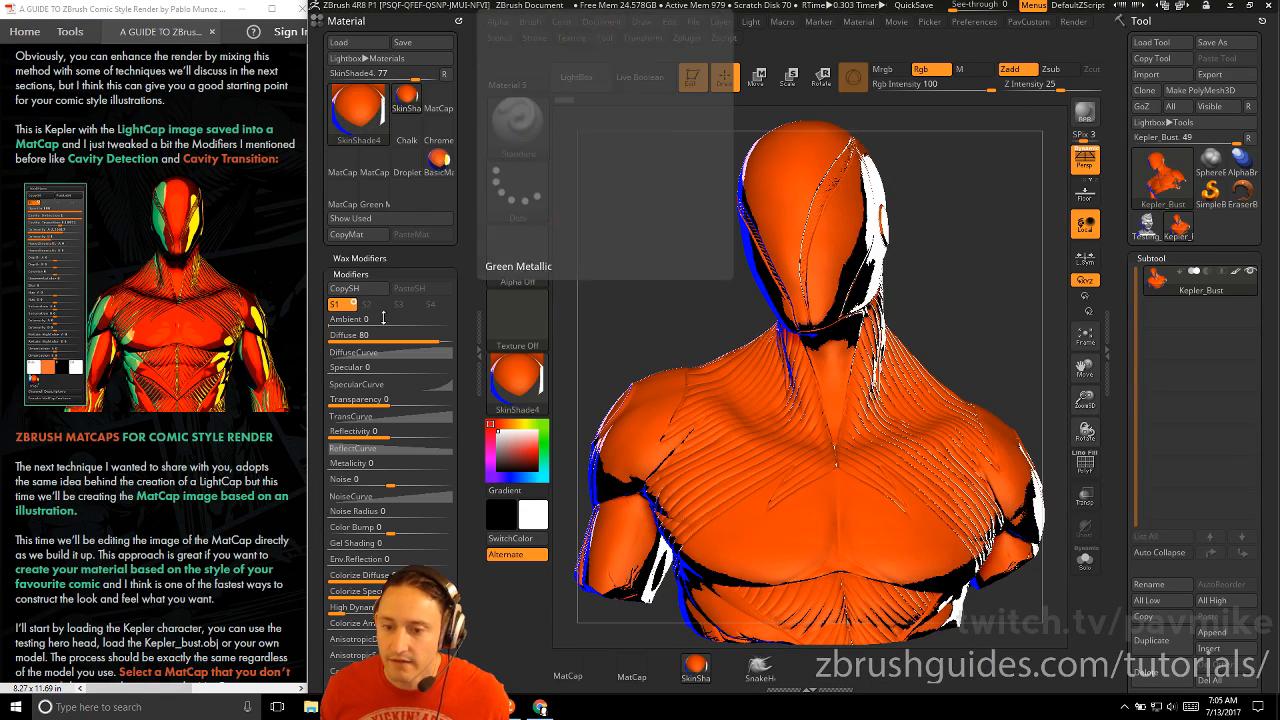
left_click_drag(319, 333, 315, 278)
Select the SketchGummy material and load the red Pablander_Comic_RedSpidy material from LightBox in its place
left_click(516, 376)
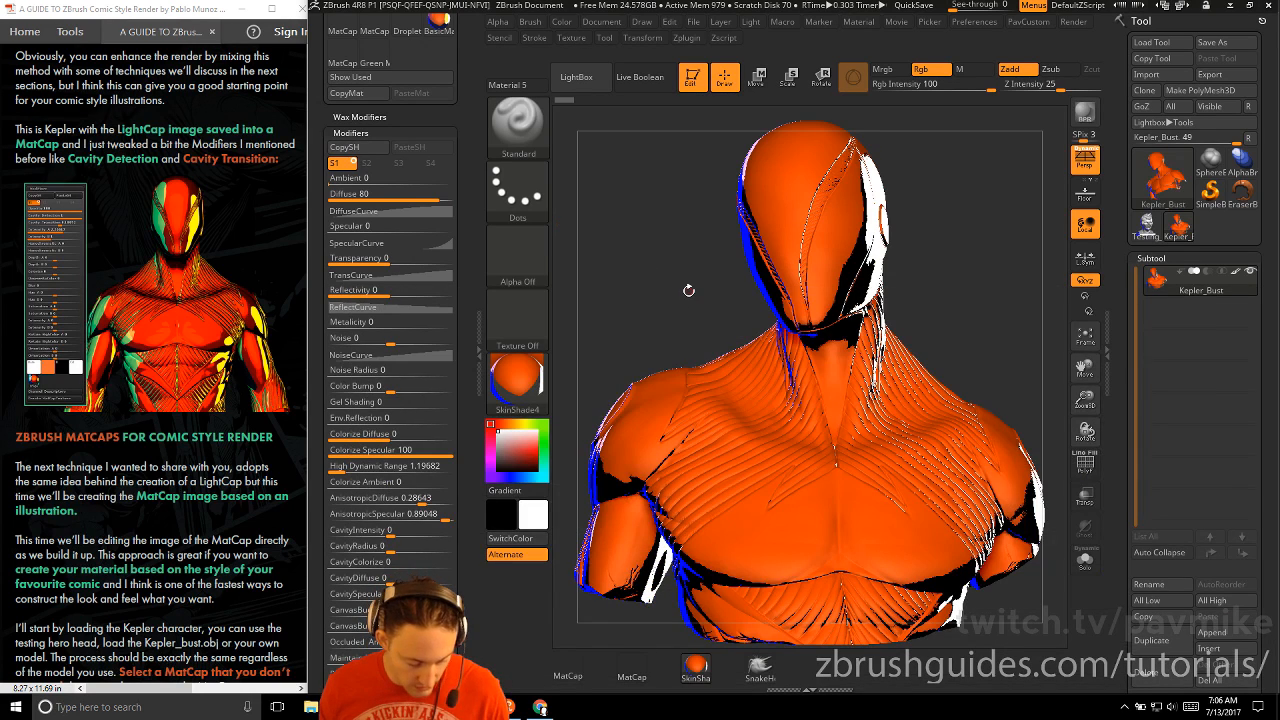
left_click(526, 387)
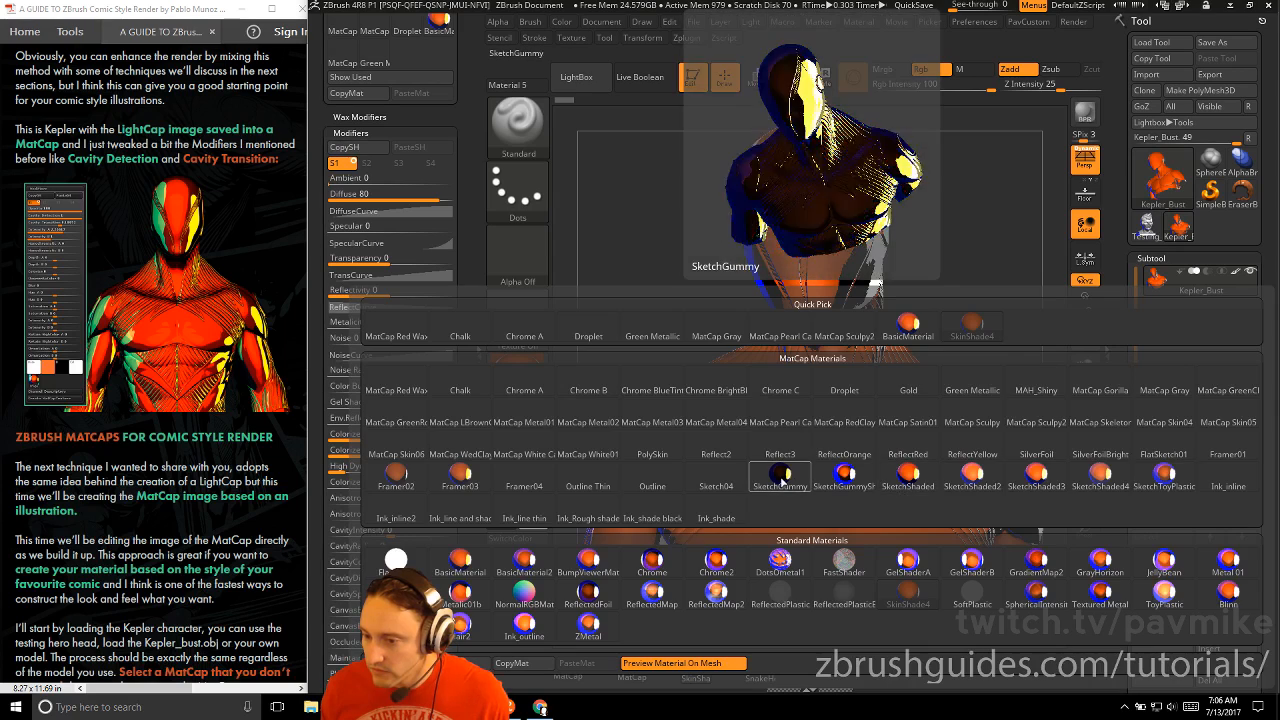
left_click(780, 478)
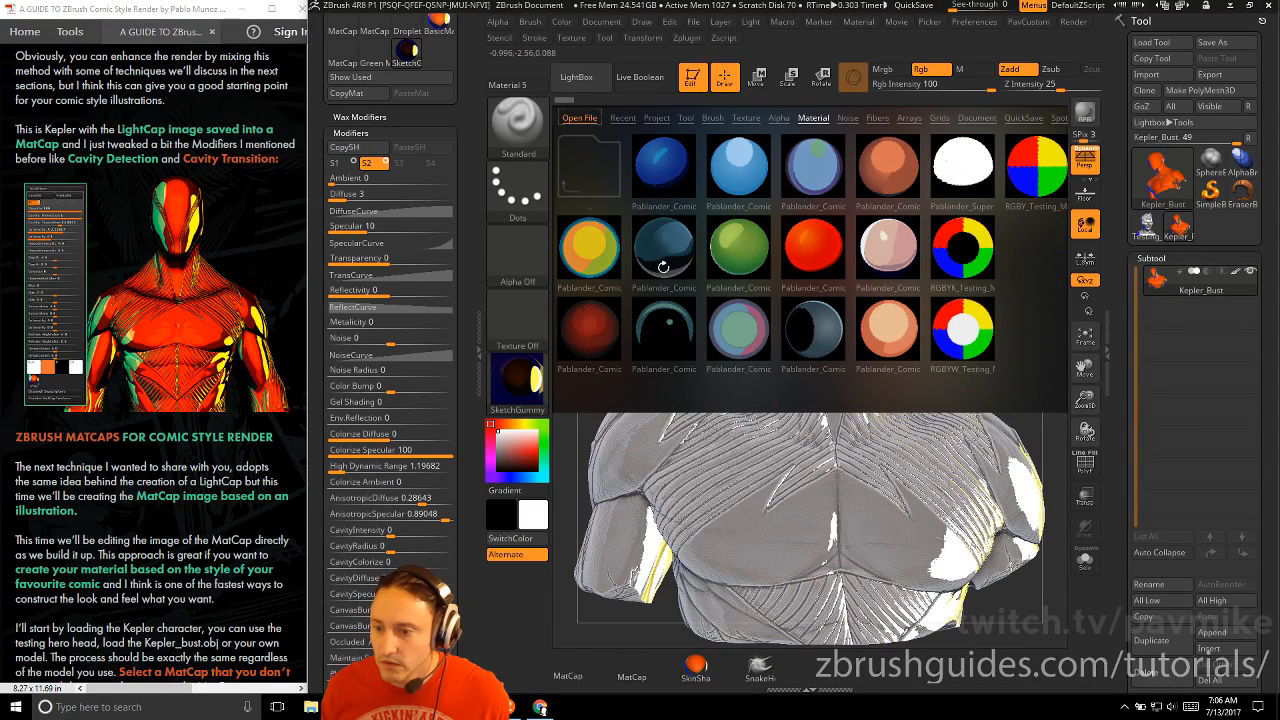
double_click(815, 250)
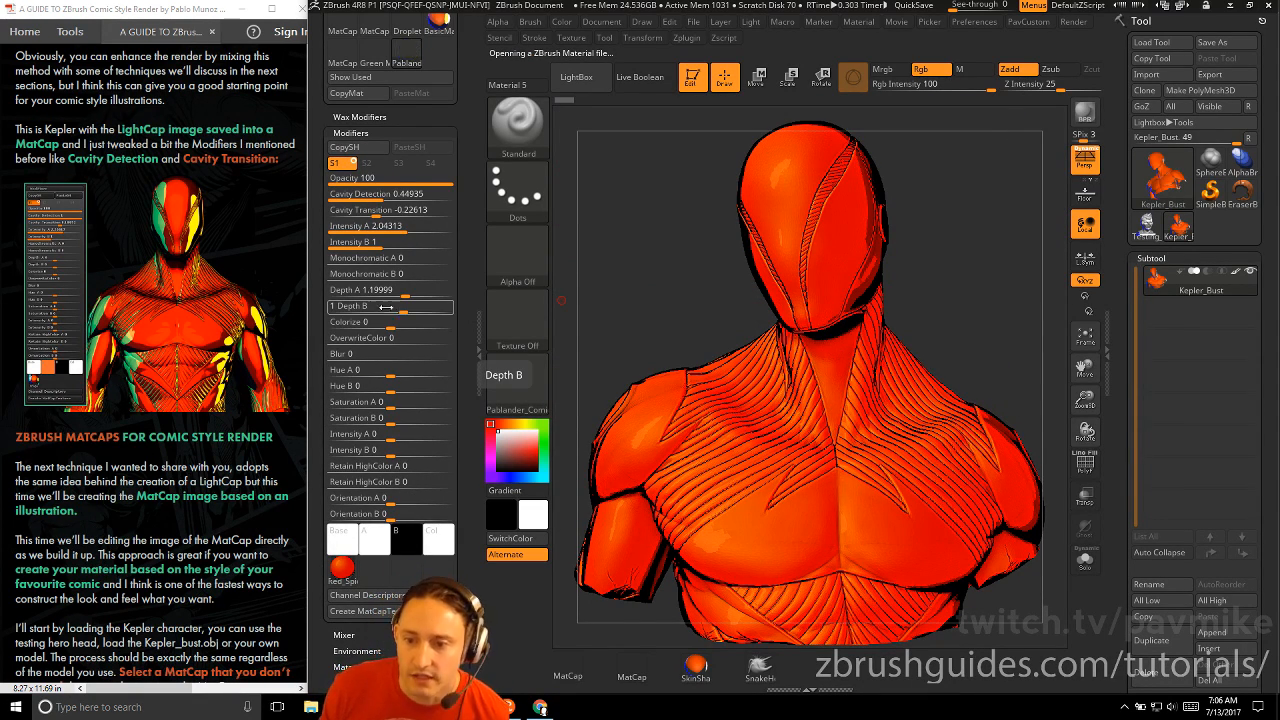
Adjust the red material's Cavity Detection to about 0.236 and its Cavity Transition to about -0.74
left_click_drag(388, 196, 345, 212)
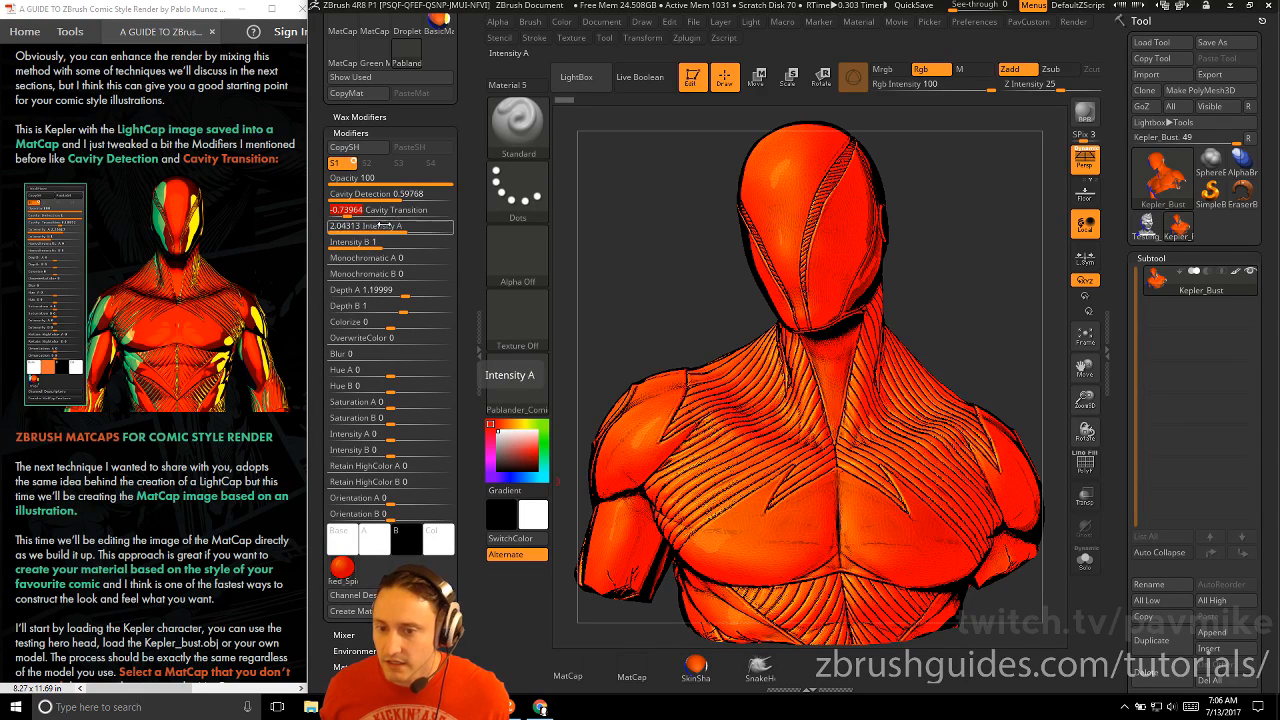
left_click_drag(403, 194, 333, 194)
mouse_move(668, 236)
left_mouse_down()
mouse_move(694, 246)
mouse_move(646, 245)
left_mouse_up()
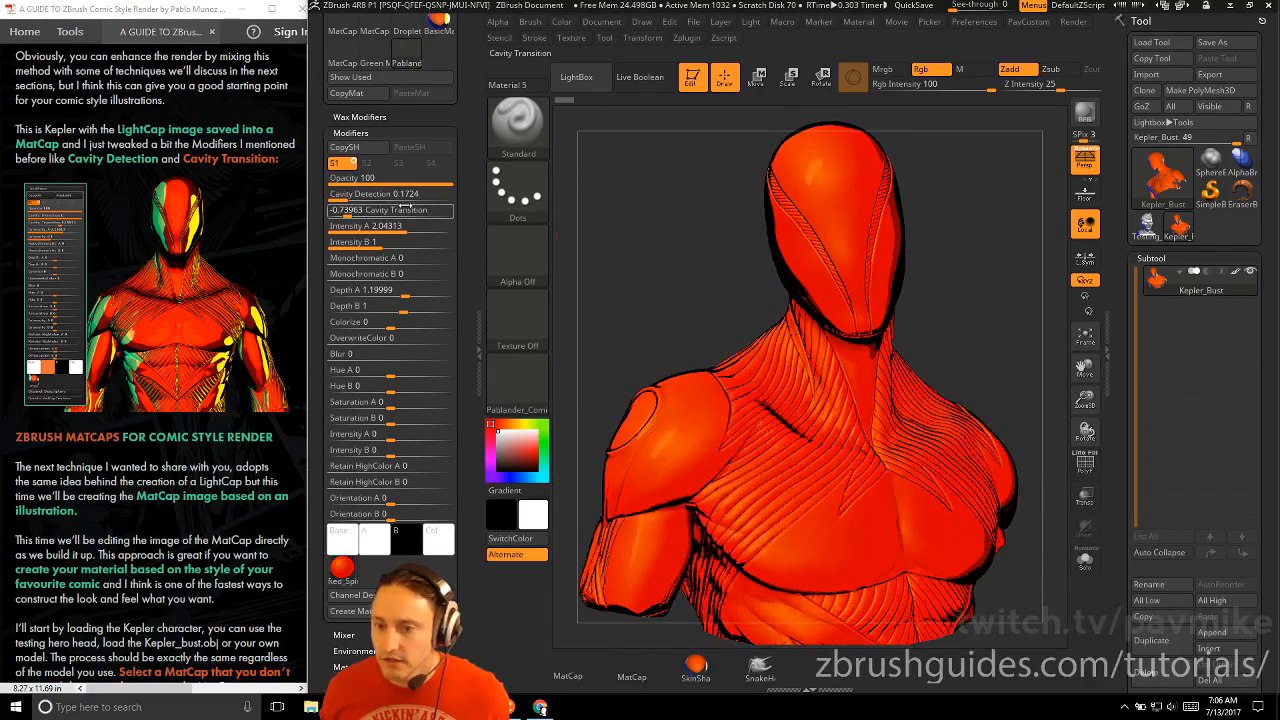
left_click_drag(340, 194, 398, 196)
left_click_drag(707, 295, 670, 326)
left_click_drag(375, 199, 358, 197)
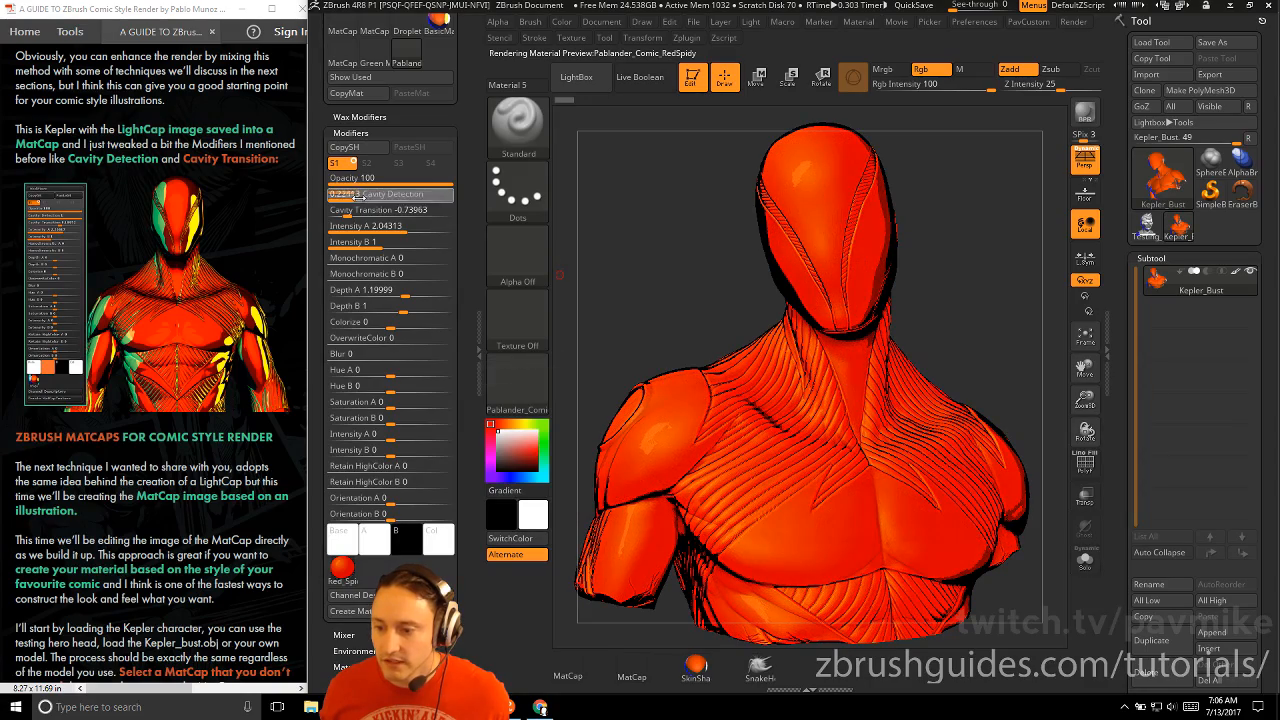
left_click_drag(597, 264, 651, 294)
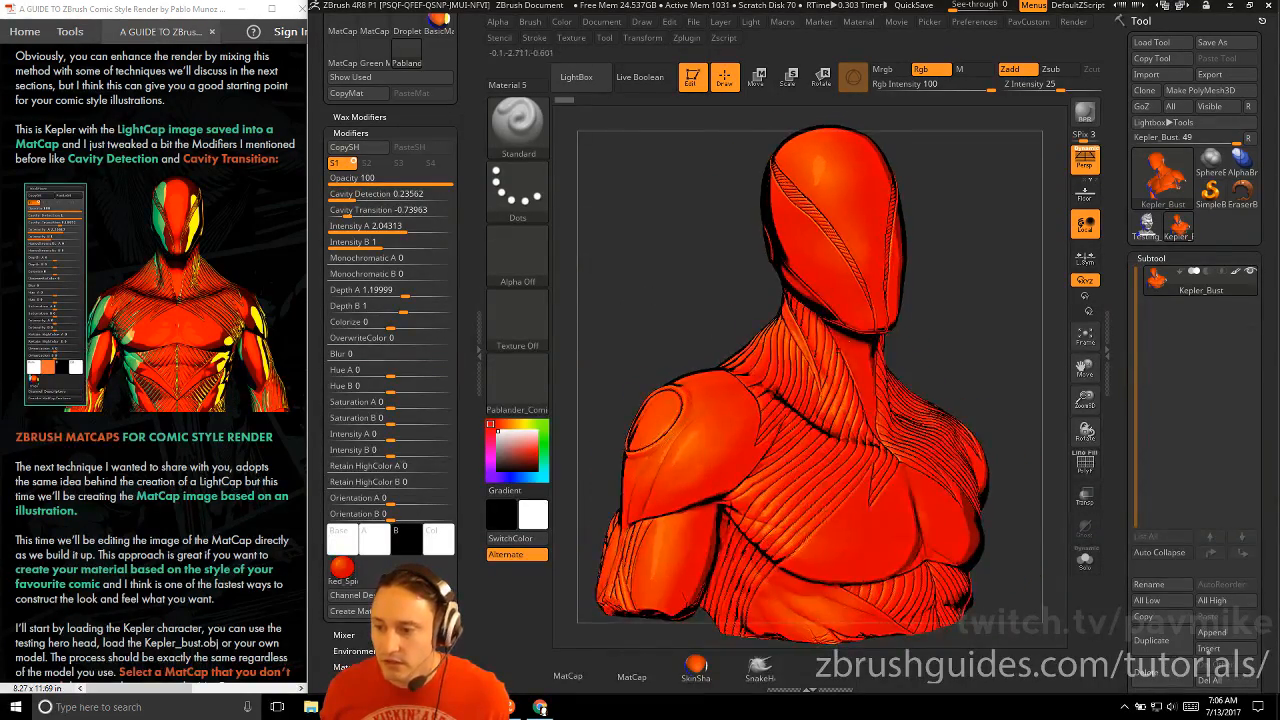